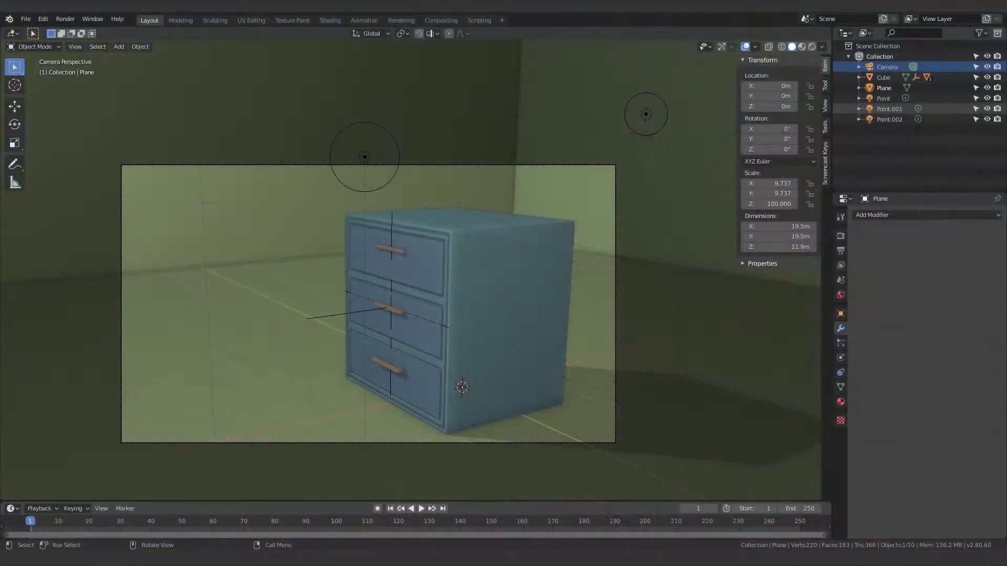
Raise the cube 1 m along the Z axis.
left_click(426, 288)
middle_click_drag(426, 287, 374, 342, "shift")
key("g")
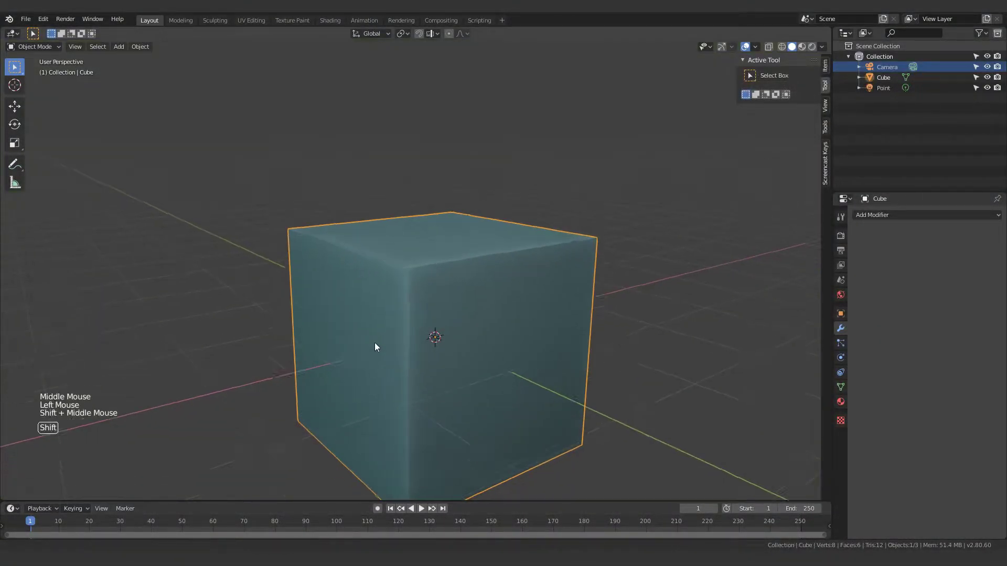
key("z")
key("1")
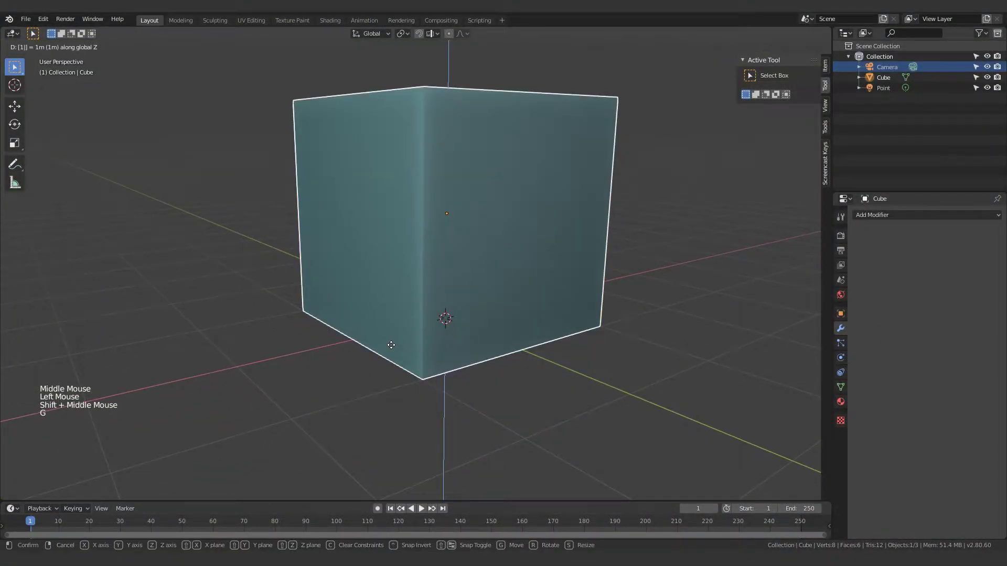
left_click(391, 345)
middle_click_drag(376, 291, 400, 277)
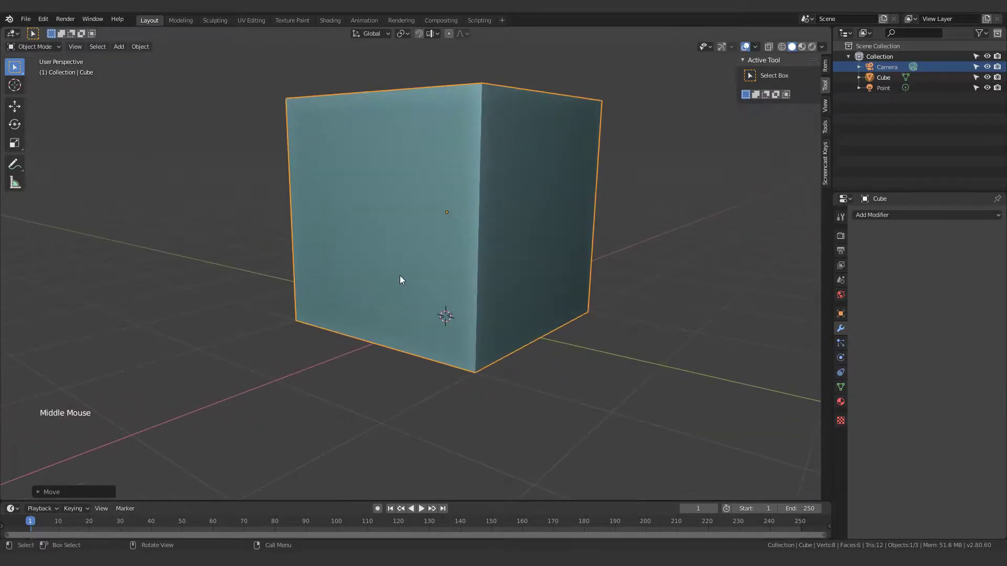
left_click(392, 226)
middle_click_drag(392, 225, 427, 304, "shift")
Inset the cube's front face into a thin border and extrude it along its normal.
key("Tab")
scroll(420, 329, "up", 2)
key("3")
left_click(419, 245)
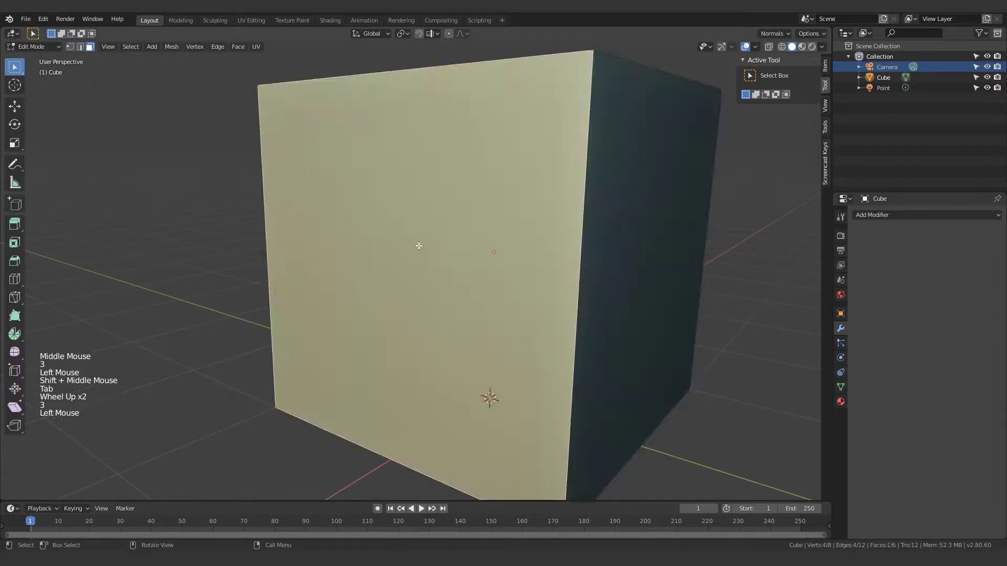
middle_click_drag(575, 323, 605, 305)
key("i")
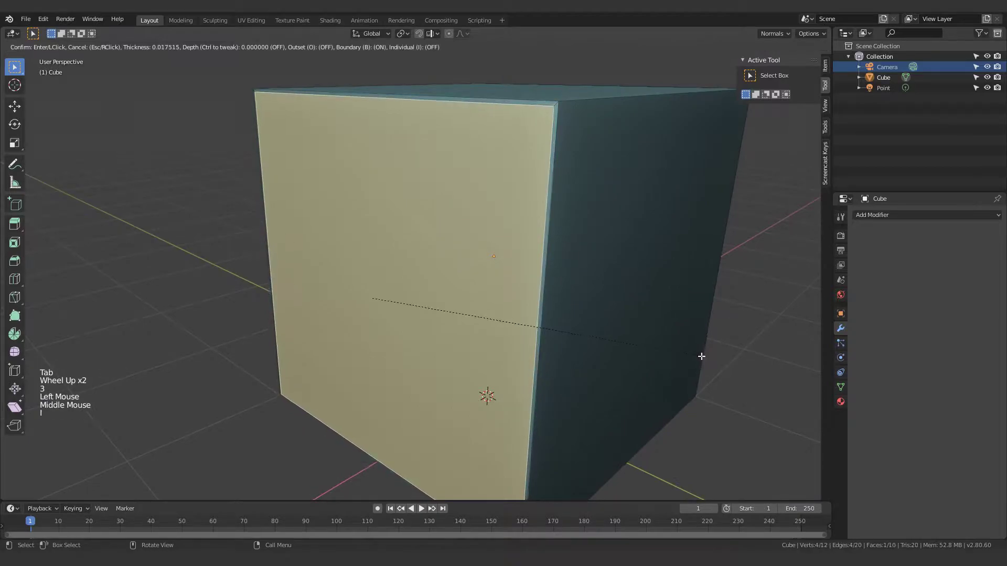
left_click(699, 353)
middle_click_drag(592, 344, 418, 277)
key("e")
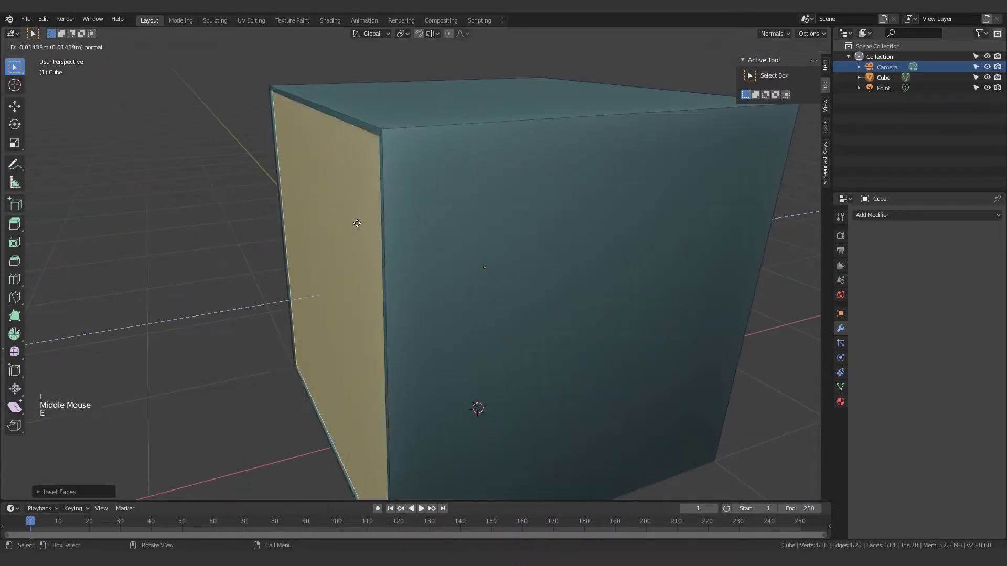
left_click(359, 225)
middle_click_drag(359, 224, 623, 292)
scroll(430, 239, "up", 2)
Inset the front face a second time and extrude the inner face.
key("i")
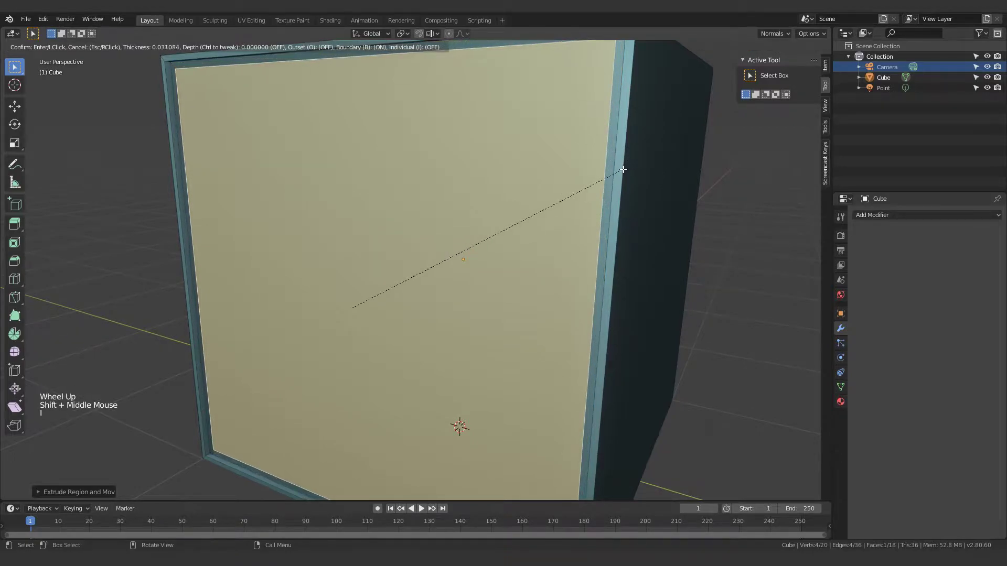
left_click(623, 168)
middle_click_drag(622, 169, 438, 118)
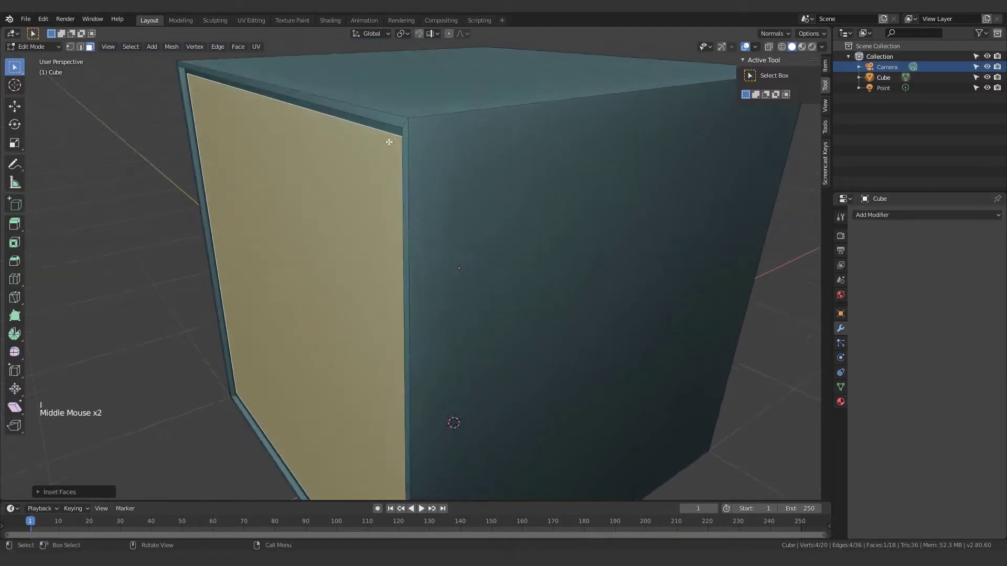
key("e")
middle_click_drag(377, 150, 389, 171)
Duplicate the selected front face with Shift+D in Edit Mode.
key("Tab")
scroll(413, 186, "down", 2)
key("Tab")
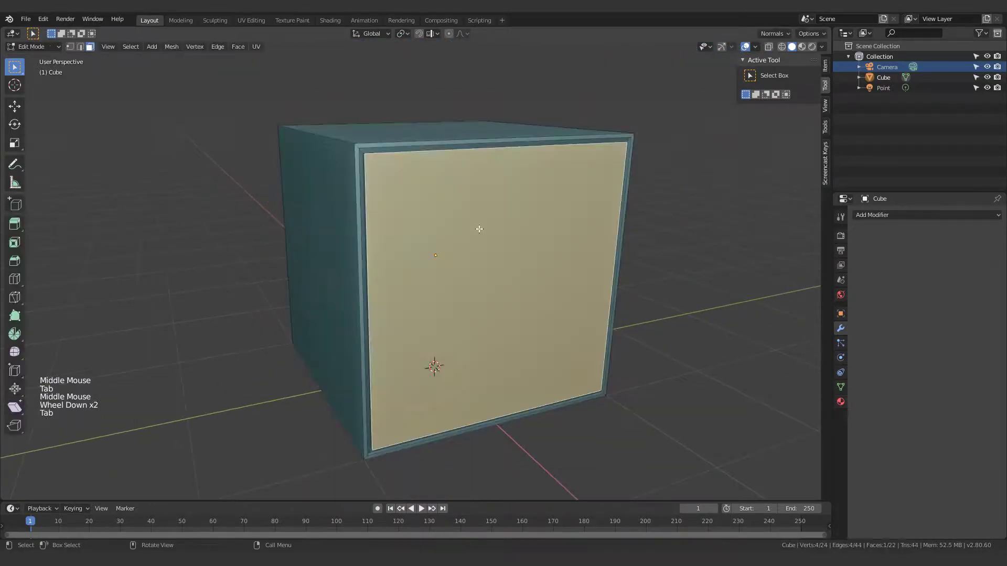
middle_click_drag(479, 227, 377, 219)
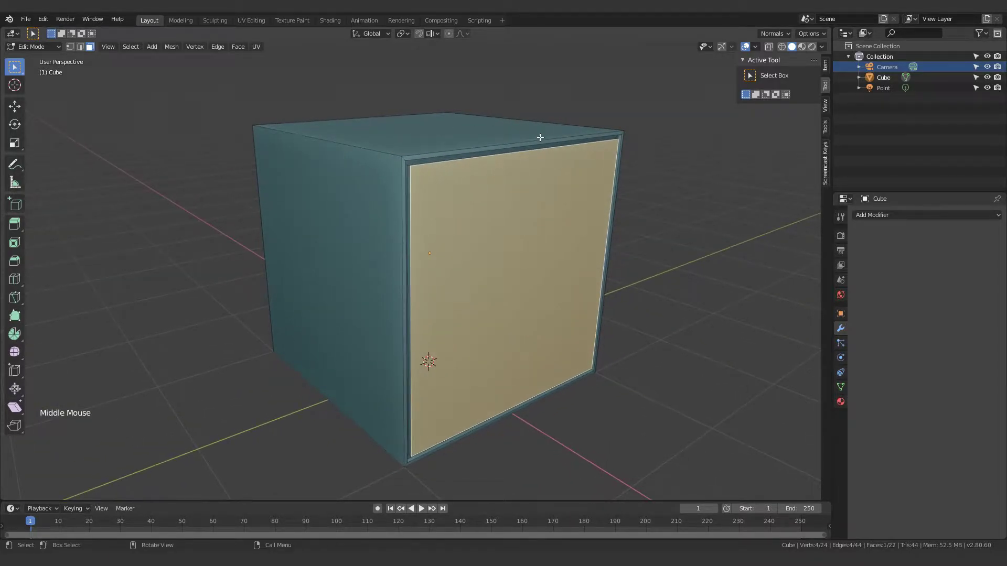
key("Tab")
middle_click_drag(497, 204, 424, 288, "shift")
key("Tab")
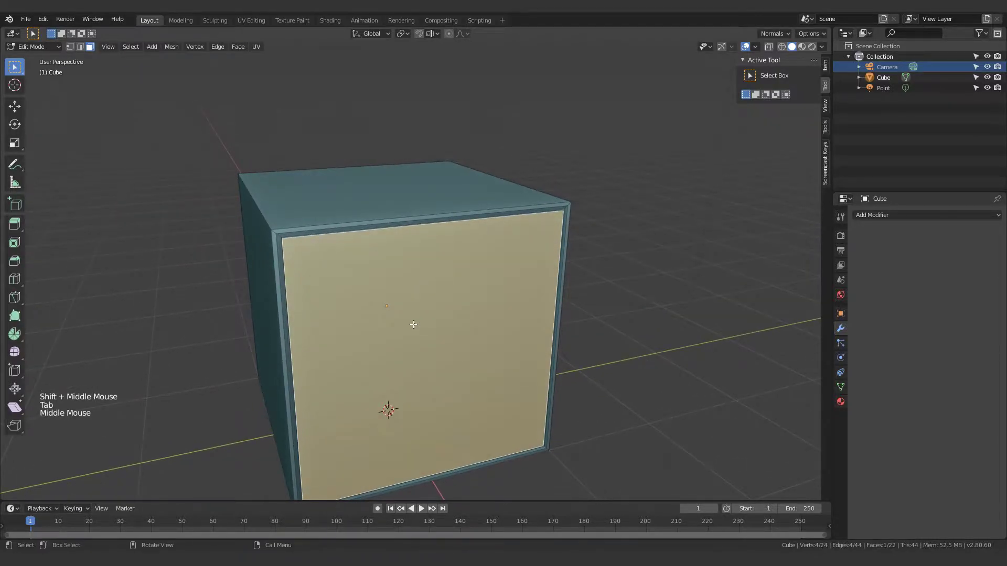
key("shift+d")
Keep the duplicated face in place, then move it across the cabinet's front opening.
right_click(446, 308)
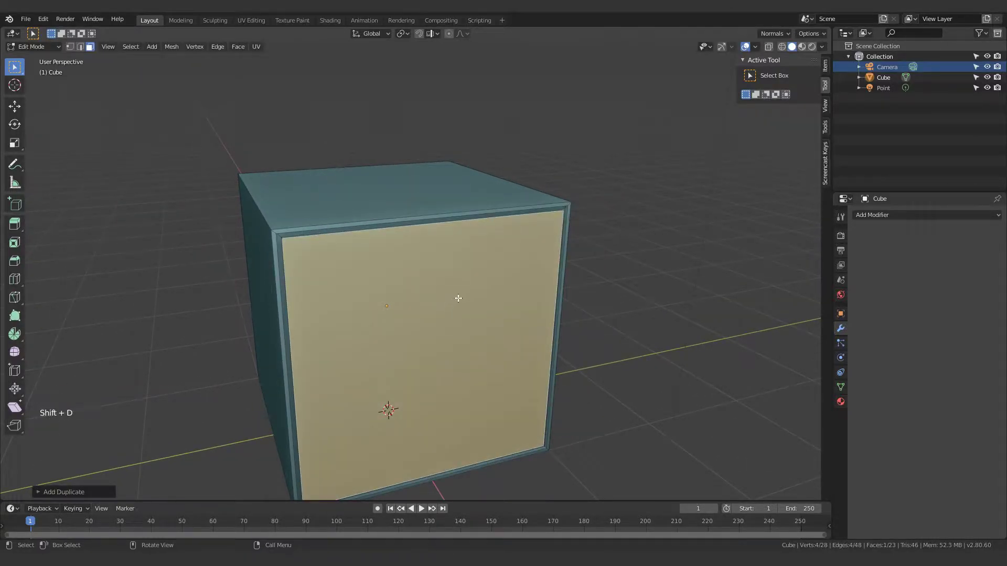
middle_click_drag(597, 259, 576, 281)
key("g")
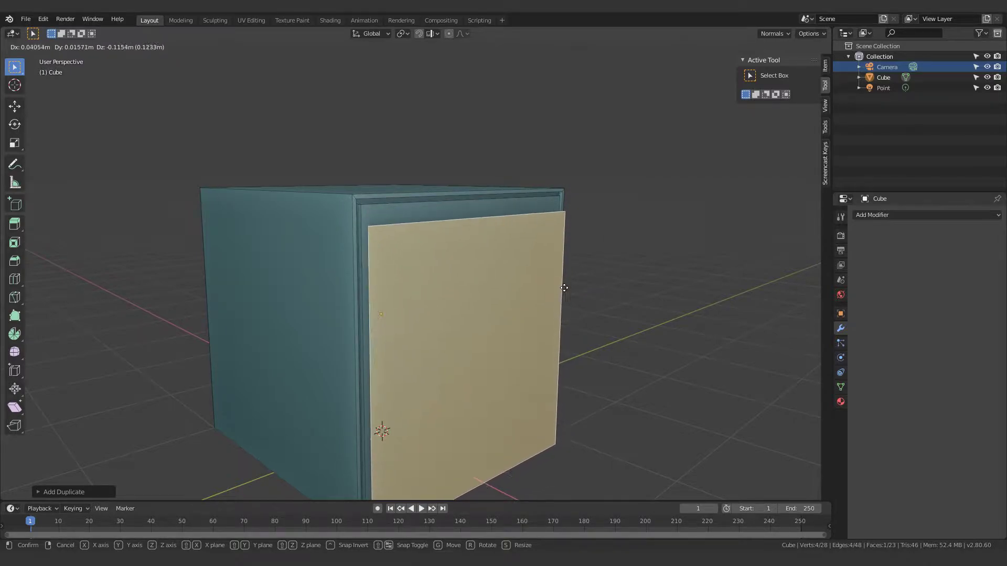
left_click(564, 281)
middle_click_drag(621, 282, 588, 274)
middle_click_drag(381, 321, 342, 322)
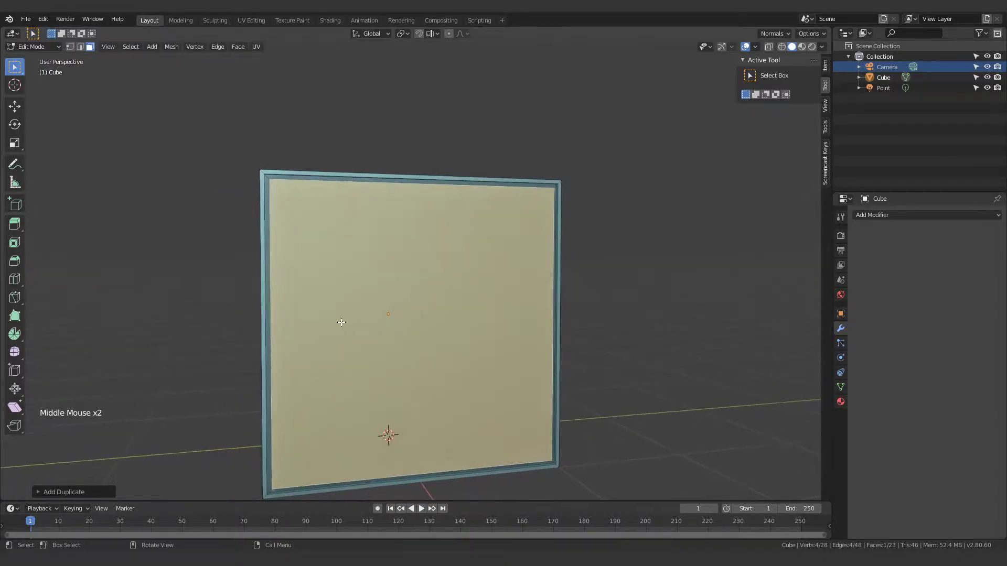
Begin a loop cut on the front face and orbit toward the cube's left side.
key("ctrl+r")
scroll(272, 352, "up", 1)
middle_click_drag(374, 488, 540, 317)
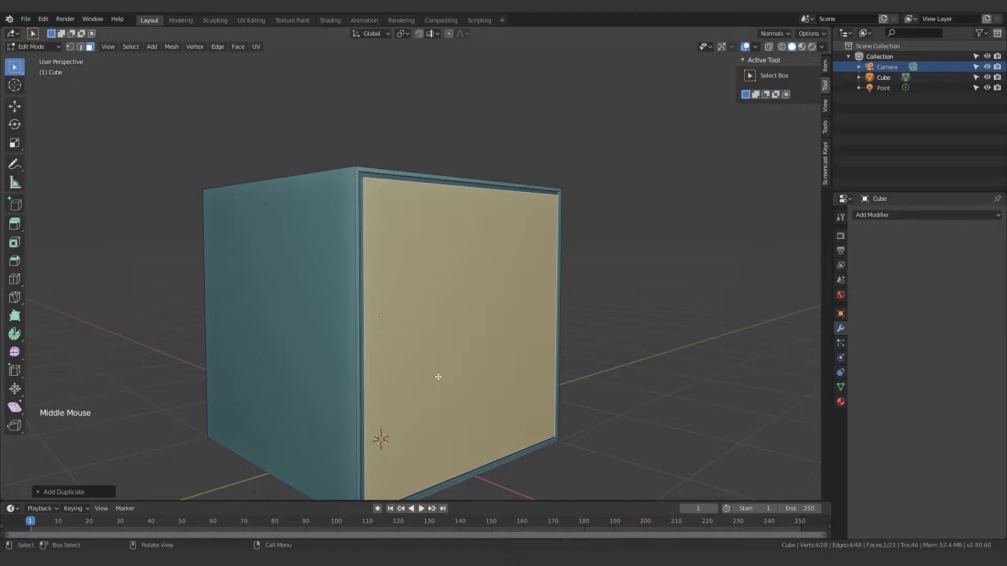
Separate the duplicated face into its own object, Cube.001, and select it.
key("p")
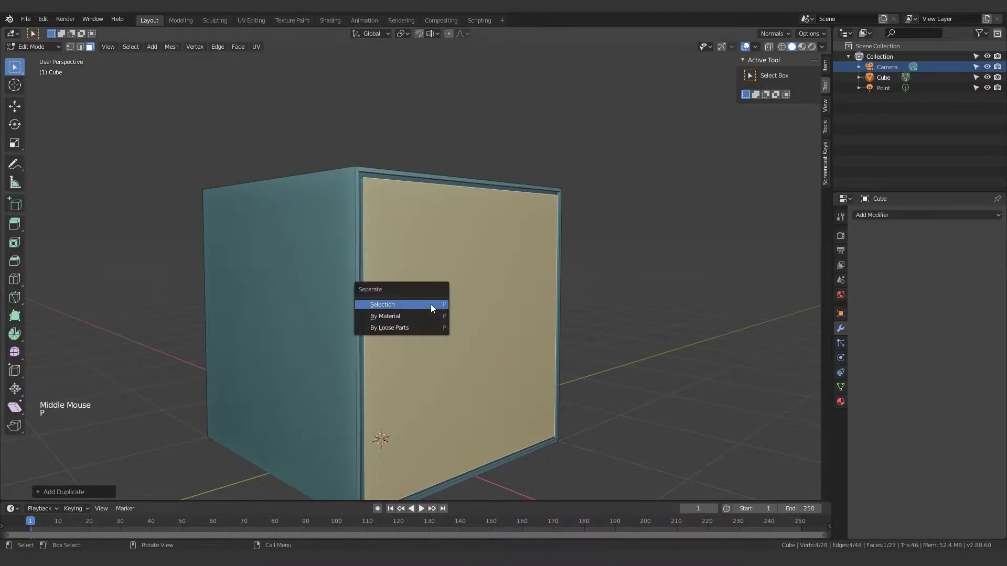
left_click(432, 305)
key("Tab")
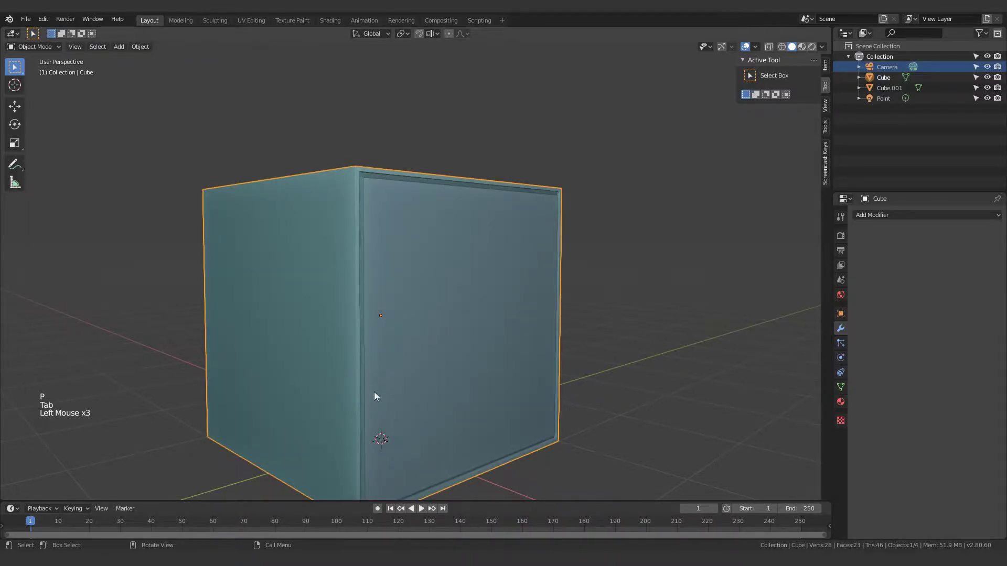
left_click(851, 93)
left_click(890, 87)
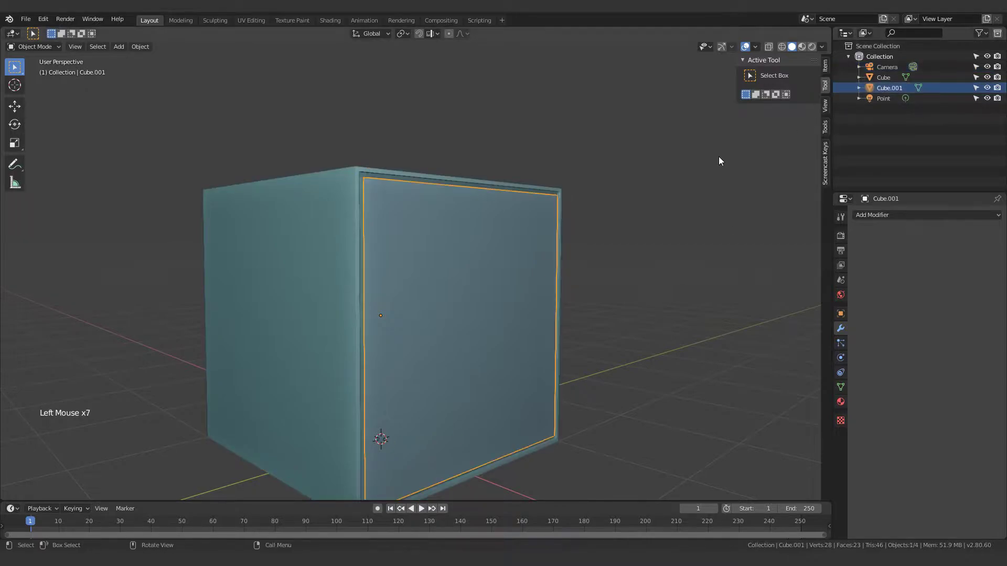
key("g")
key("Escape")
middle_click_drag(451, 305, 387, 310)
Add two horizontal loop cuts, dividing Cube.001 into three strips.
key("Tab")
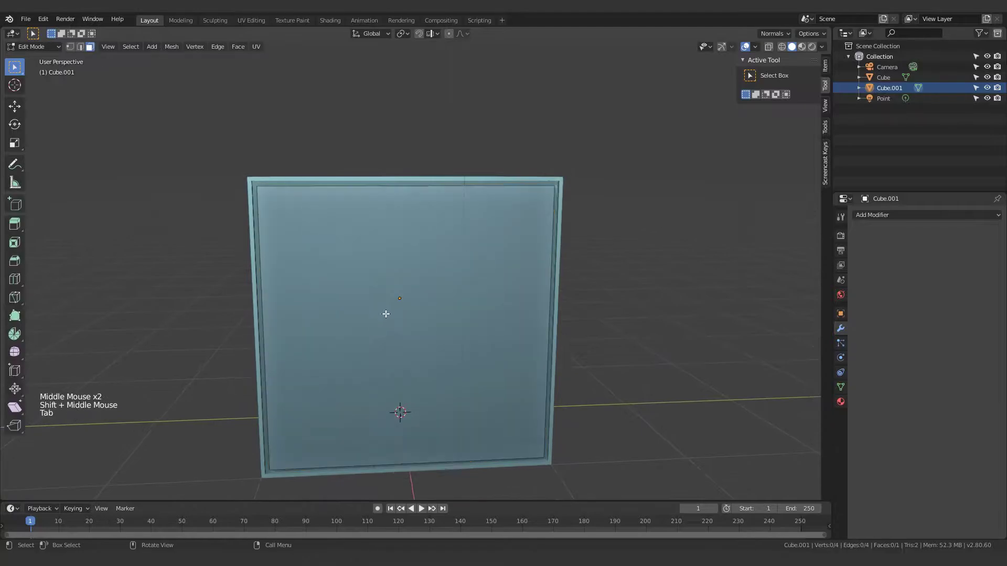
scroll(250, 333, "up", 2)
key("ctrl+r")
scroll(178, 385, "down", 1)
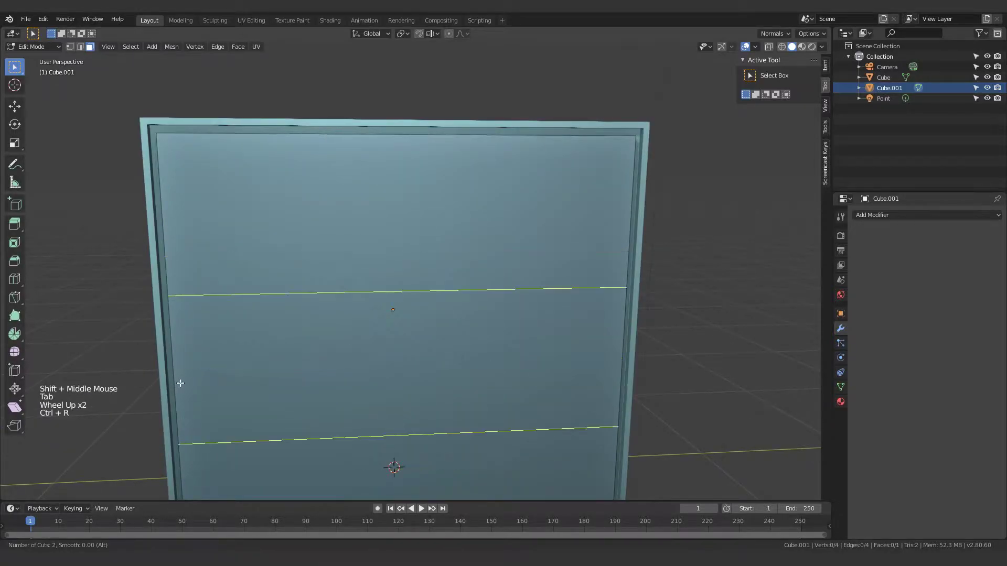
scroll(180, 383, "down", 1)
key("Tab")
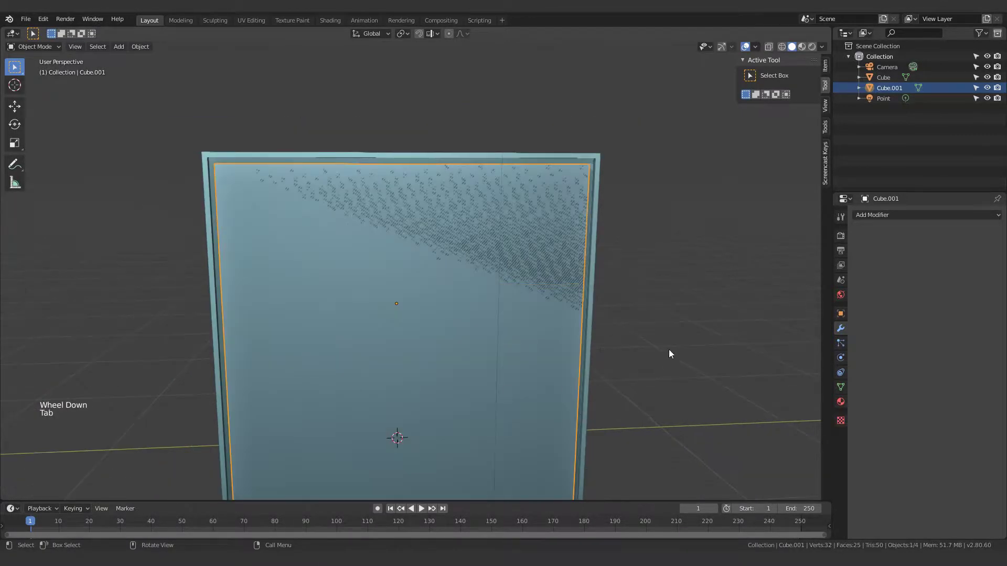
Delete the cabinet body Cube's inner front face.
left_click(508, 313)
left_click(508, 313)
left_click(876, 77)
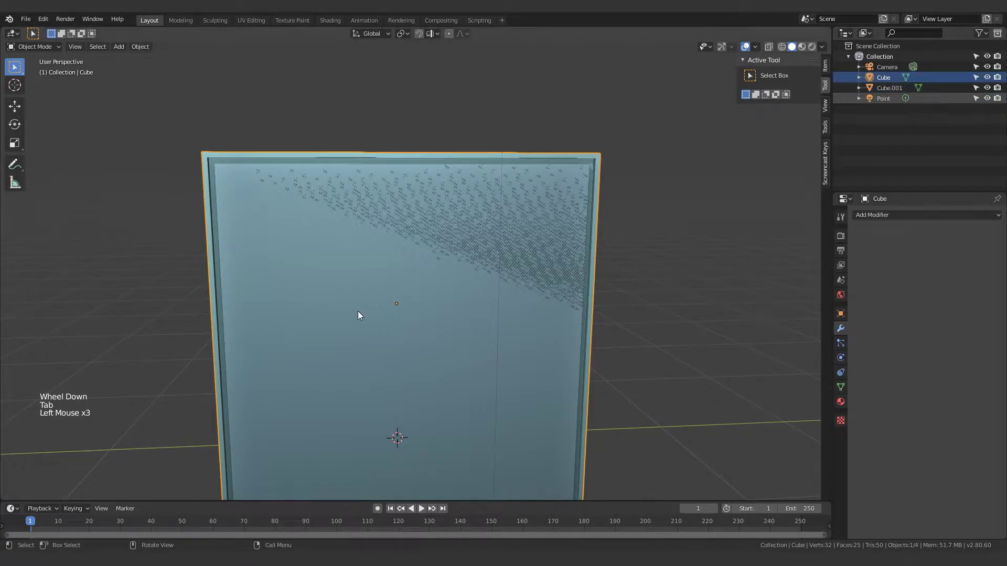
key("Tab")
left_click(282, 342)
middle_click_drag(282, 342, 367, 240)
key("3")
left_click(384, 243)
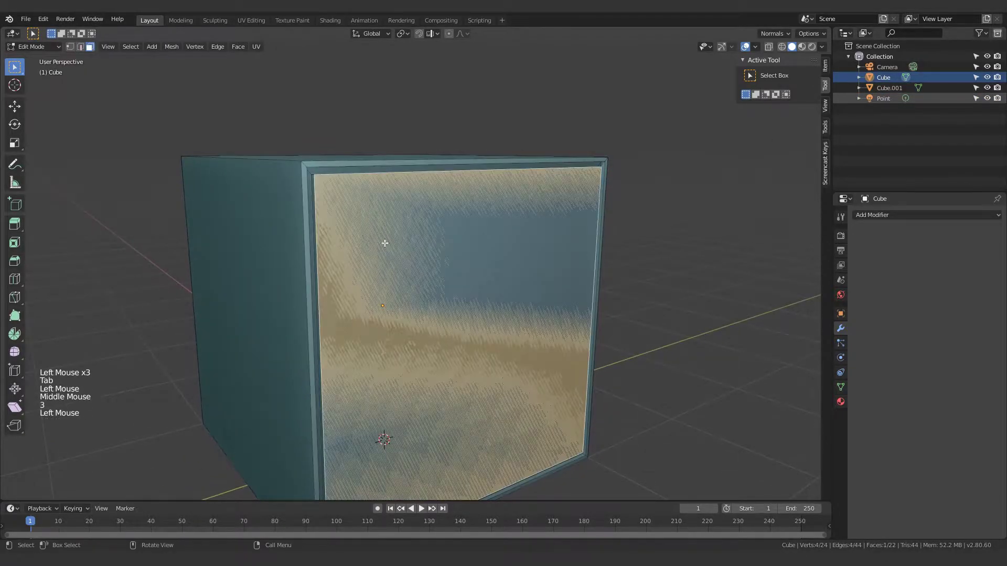
middle_click(398, 242)
key("x")
left_click(398, 242)
key("Tab")
Reselect the front panel Cube.001 and centre it in view.
left_click(740, 269)
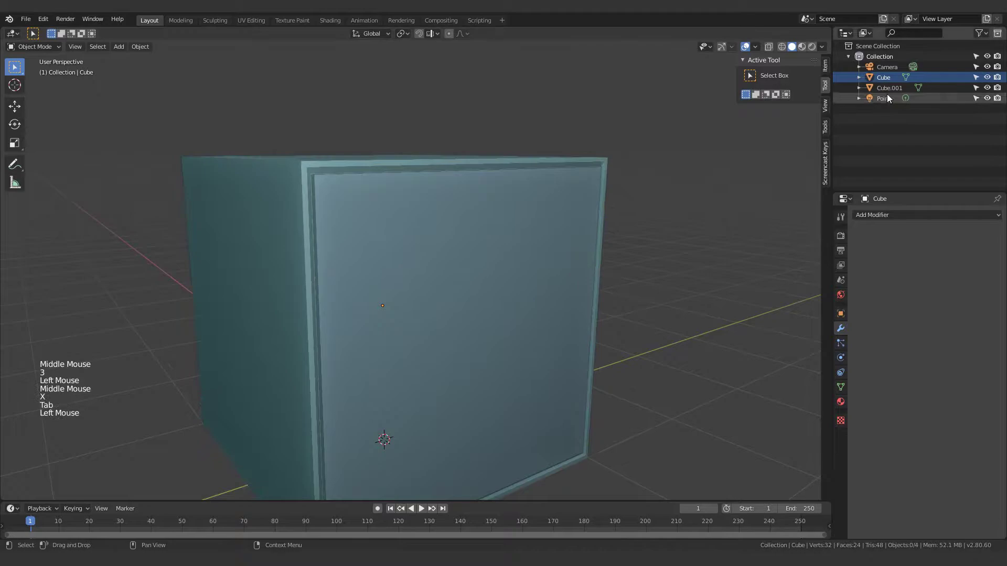
left_click(887, 88)
middle_click_drag(759, 155, 472, 184)
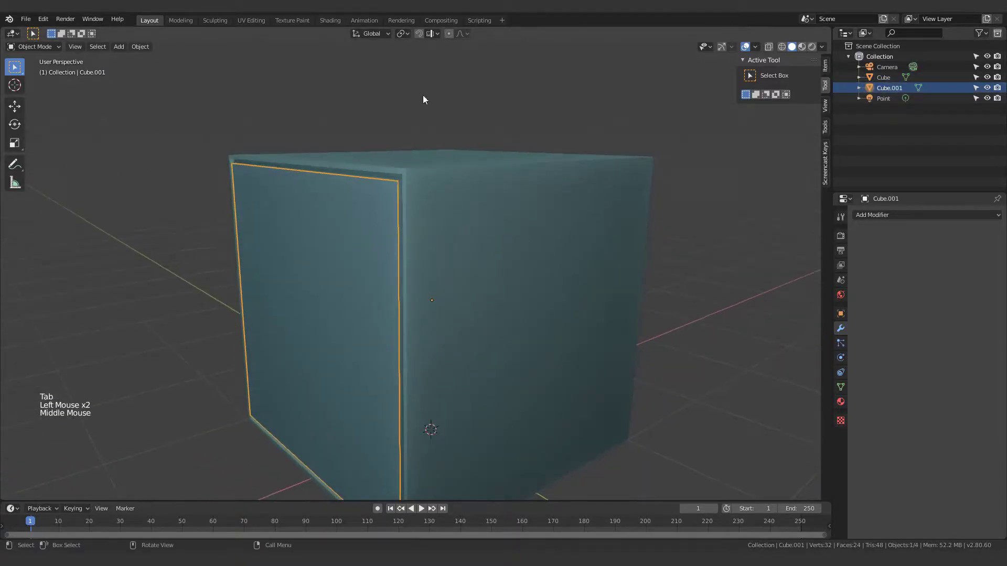
left_click(423, 95)
scroll(370, 178, "up", 2)
left_click(344, 190)
middle_click_drag(343, 190, 485, 261)
scroll(420, 240, "down", 2)
scroll(348, 197, "up", 2)
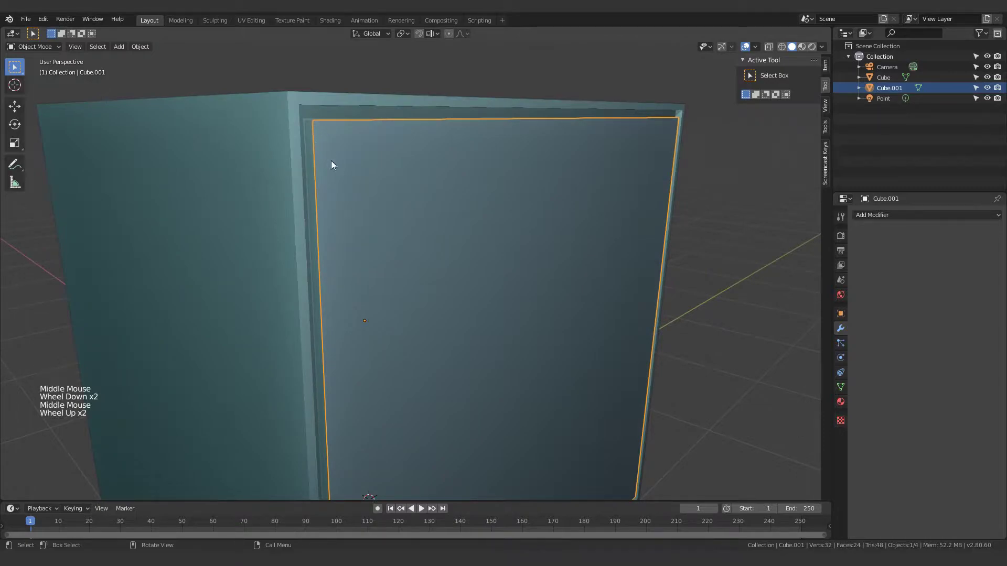
middle_click_drag(331, 161, 568, 235)
scroll(460, 300, "down", 2)
middle_click_drag(461, 300, 466, 248)
Select the three front faces and inset each one individually with the Inset Faces tool.
key("Tab")
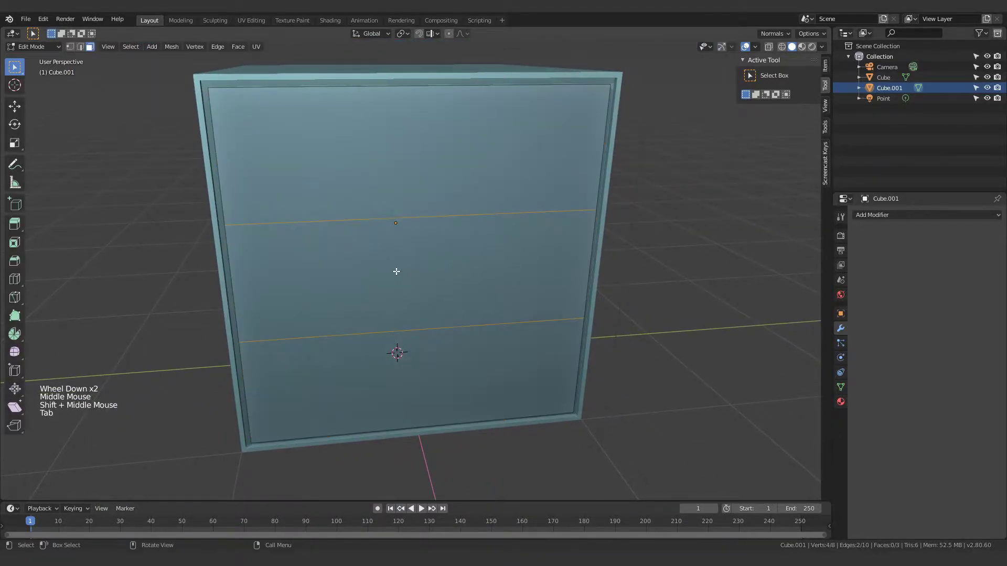
middle_click_drag(404, 222, 380, 194)
left_click(331, 161)
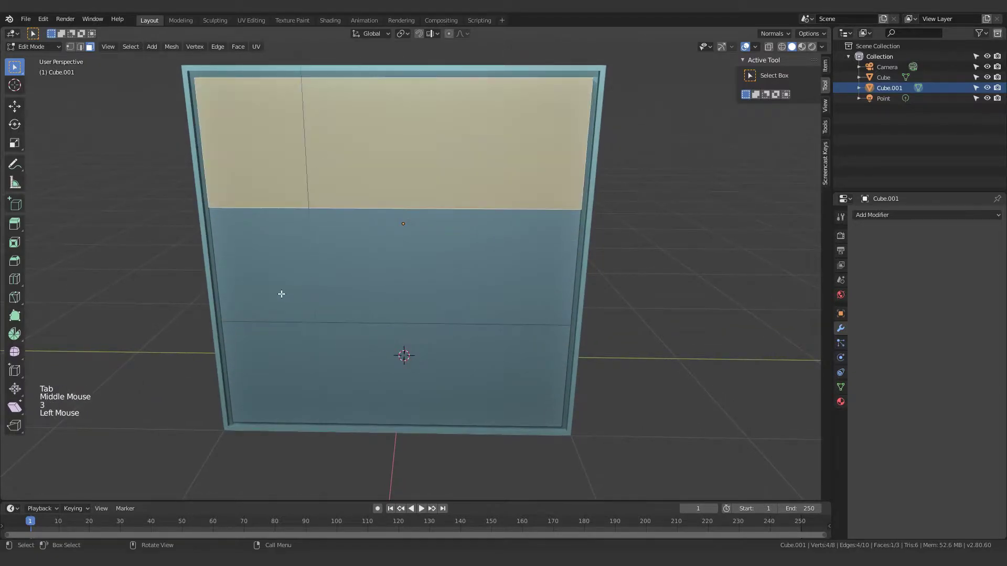
left_click(281, 294, "shift")
left_click(275, 355, "shift")
middle_click_drag(341, 272, 371, 282, "shift")
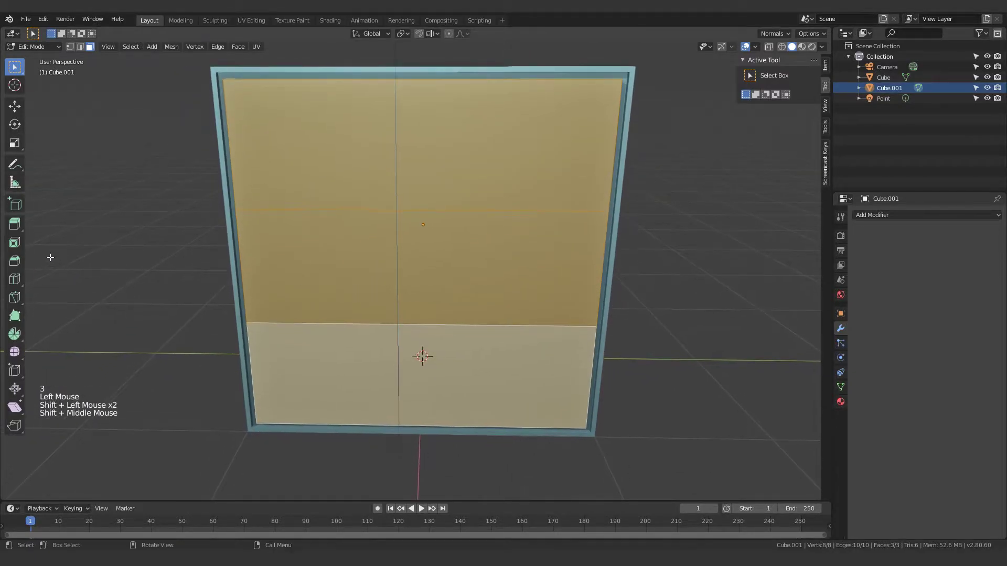
left_click(14, 245)
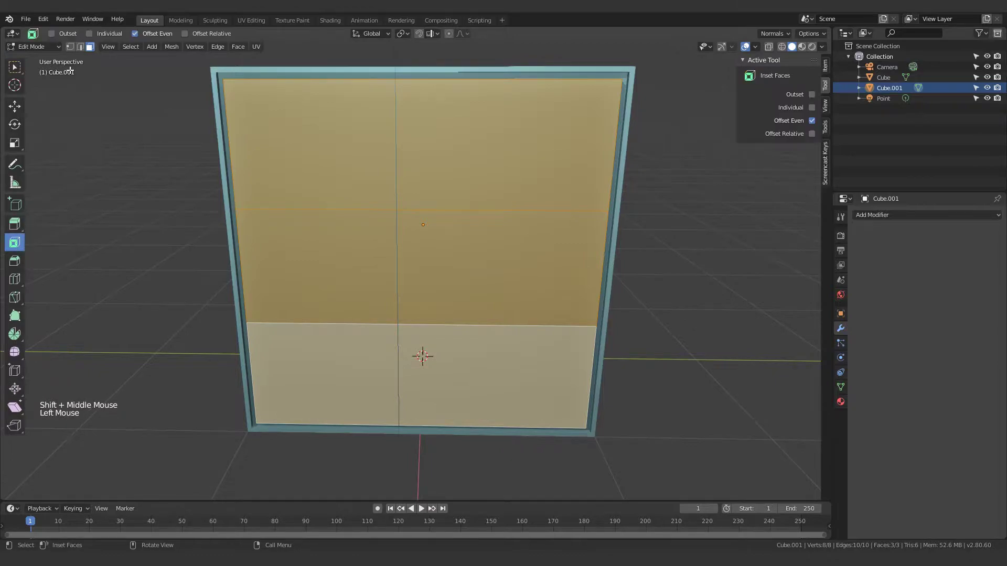
left_click_drag(605, 434, 591, 438)
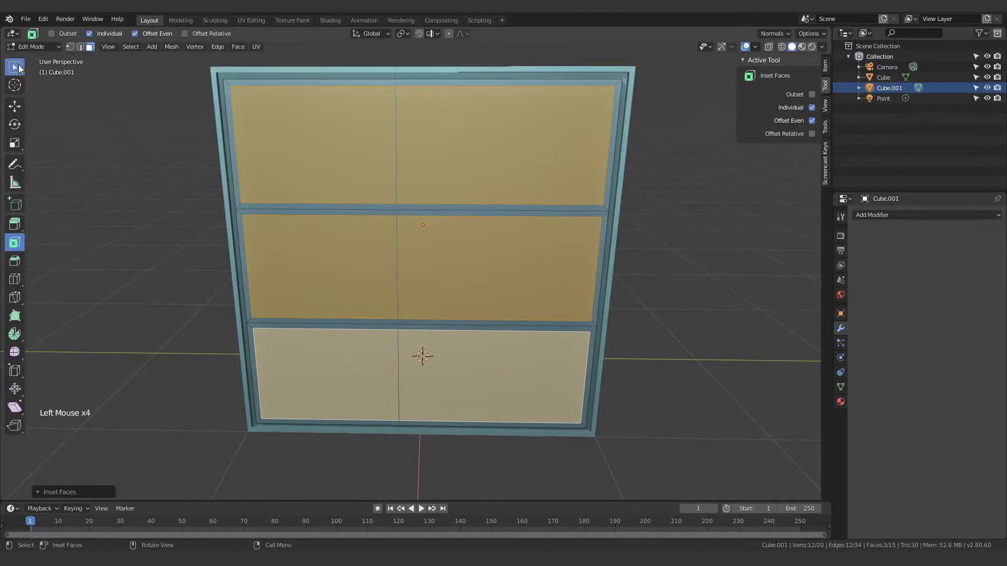
middle_click_drag(512, 254, 503, 321, "shift")
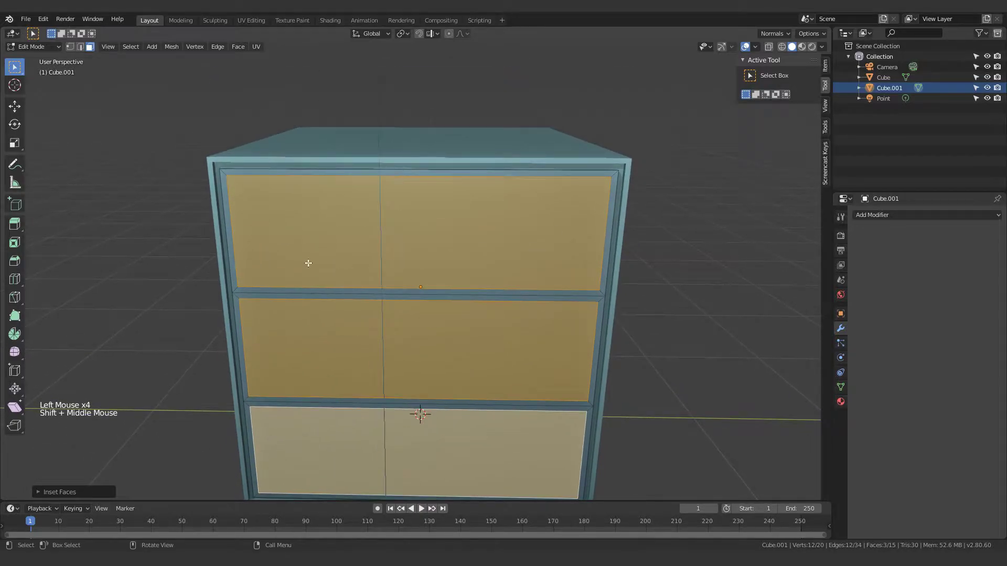
middle_click_drag(25, 255, 281, 290)
Reselect the top, middle and bottom drawer faces and inspect the cabinet sides.
key("Tab")
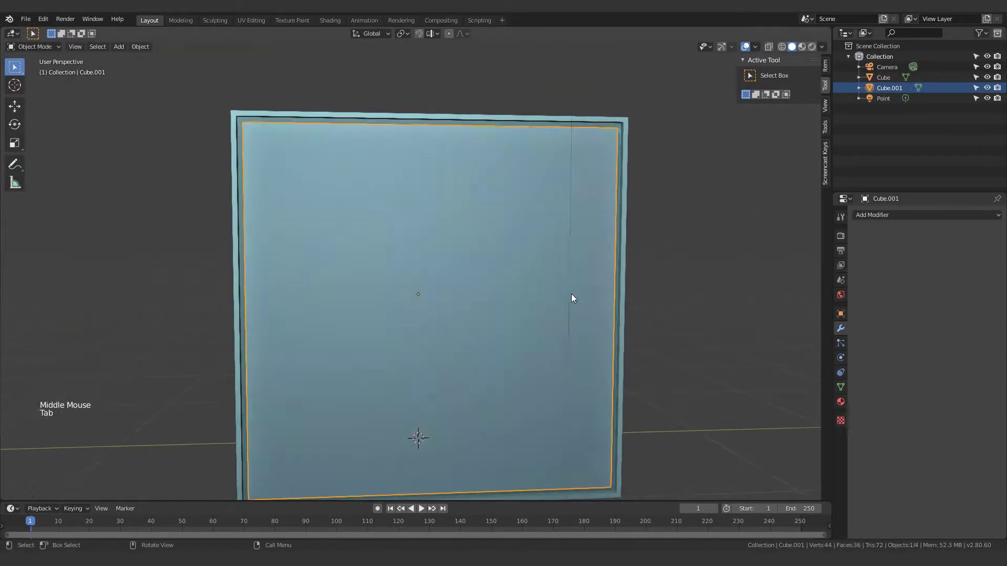
key("Tab")
left_click(308, 206)
left_click(340, 314, "shift")
left_click(348, 460, "shift")
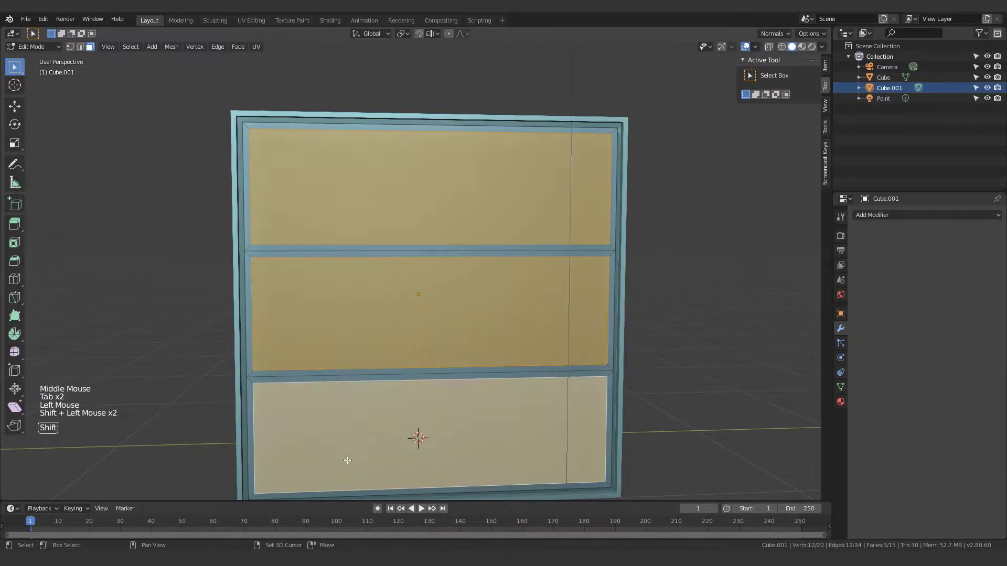
middle_click_drag(558, 336, 537, 153)
scroll(427, 215, "up", 2)
scroll(486, 195, "up", 2)
scroll(528, 203, "down", 3)
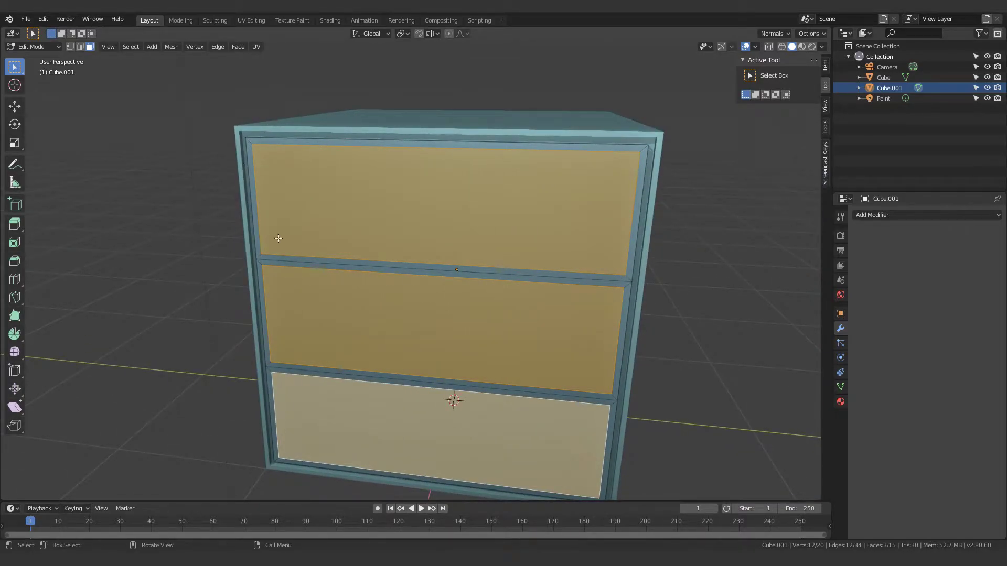
middle_click_drag(467, 202, 540, 218)
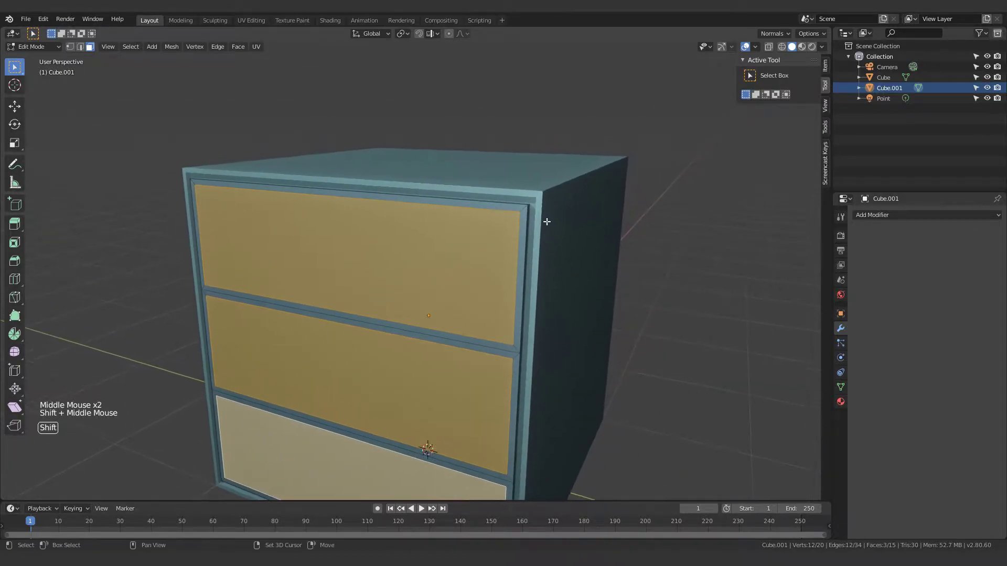
Extrude the three drawer faces inward and inset them again.
scroll(546, 226, "up", 3)
key("e")
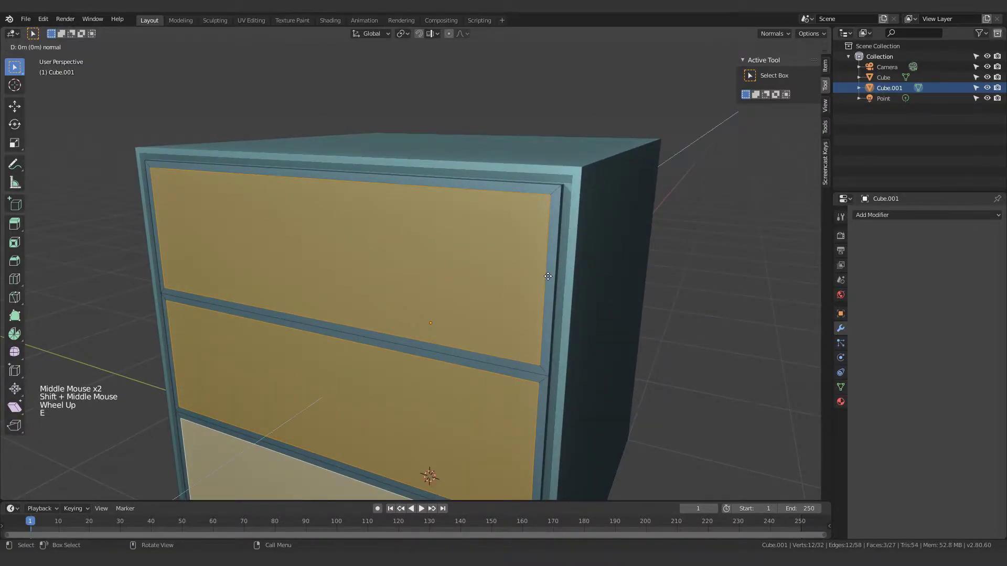
left_click(552, 273)
middle_click_drag(552, 273, 562, 274)
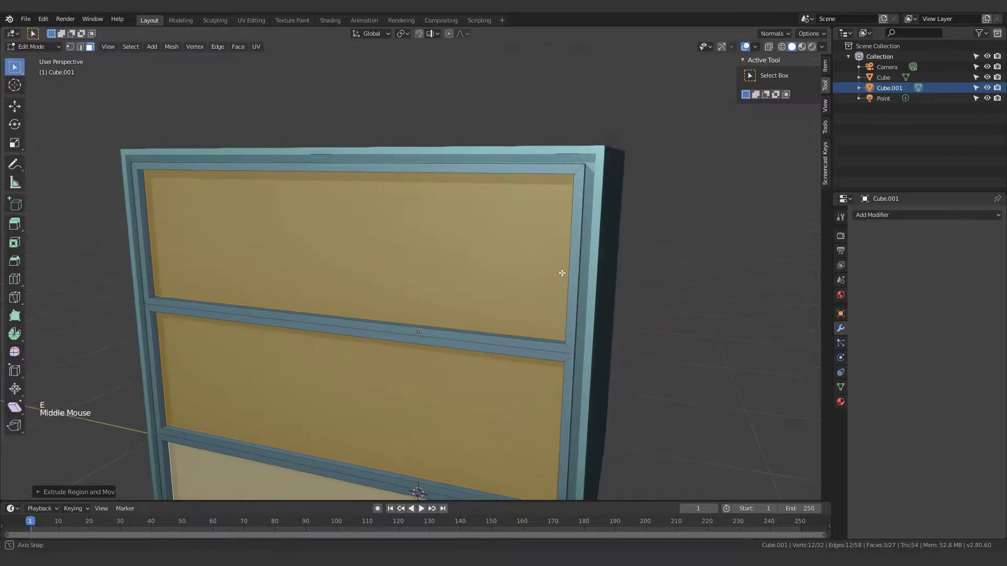
key("i")
left_click(593, 346)
middle_click_drag(593, 346, 551, 332)
Extrude the drawer faces a second time and return to Object Mode.
key("e")
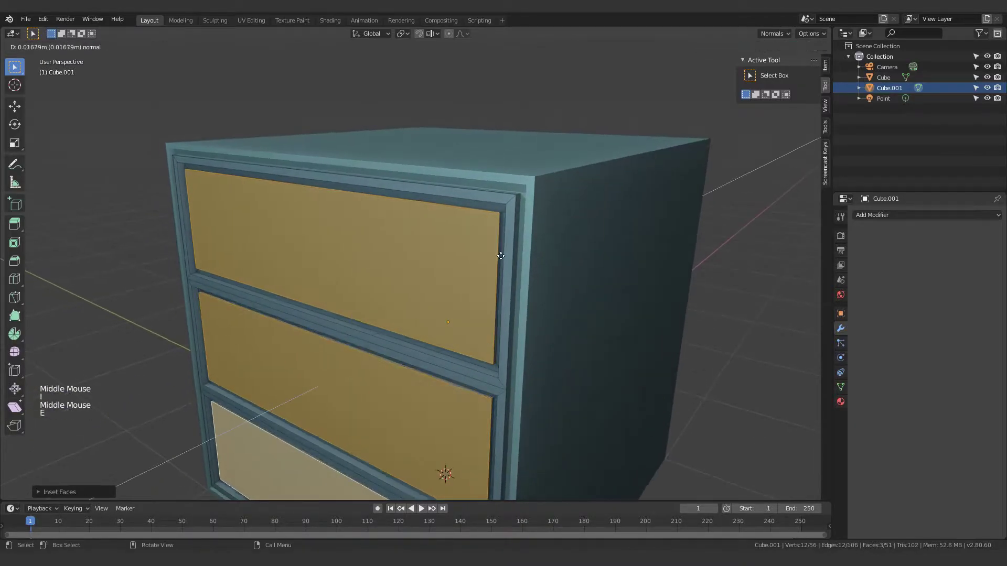
left_click(497, 258)
key("Tab")
middle_click_drag(678, 324, 744, 320)
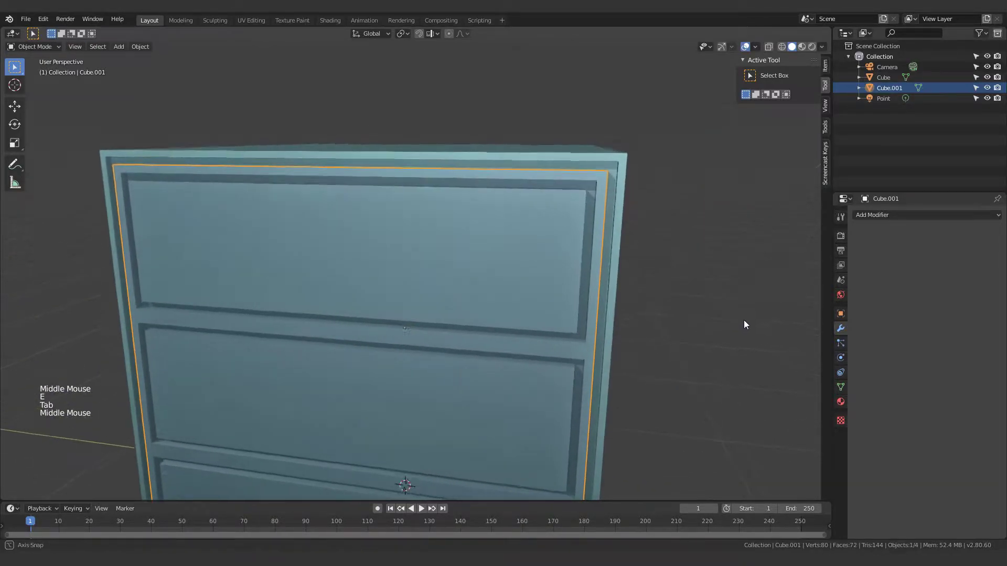
middle_click_drag(395, 226, 416, 257, "shift")
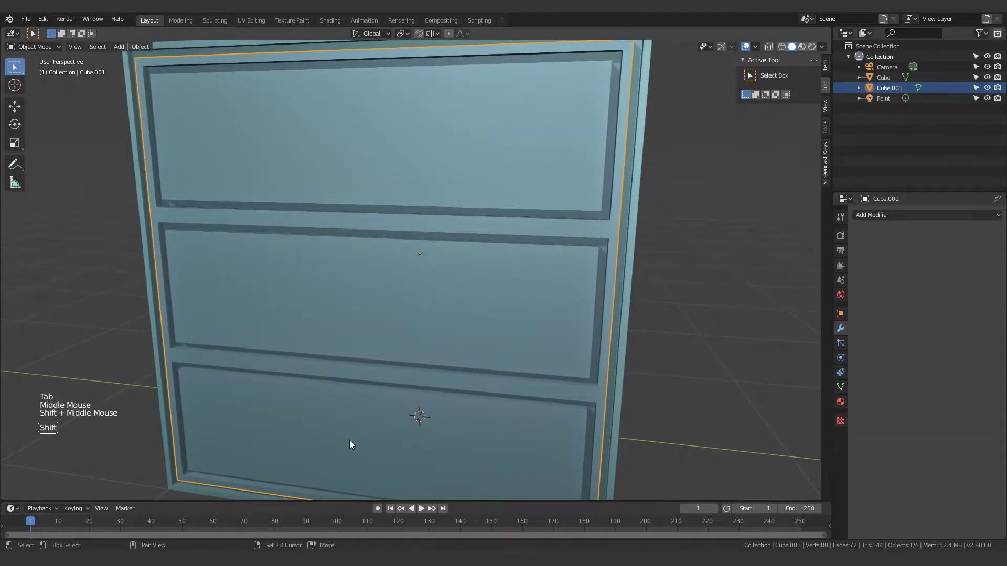
middle_click_drag(349, 440, 478, 165, "shift")
Edit the cabinet in face mode and select the top inner drawer panel.
scroll(474, 174, "down", 2)
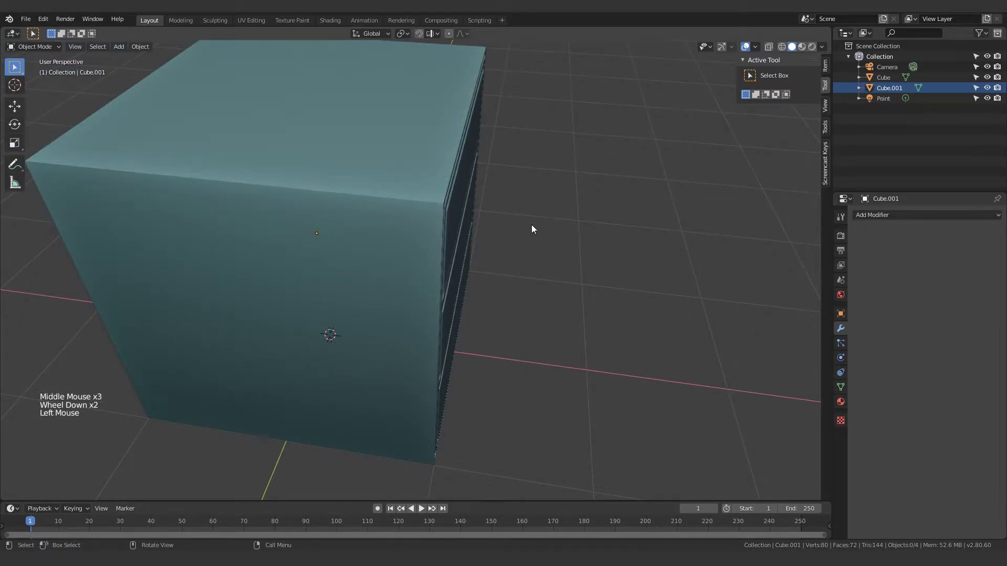
middle_click_drag(531, 225, 436, 219)
left_click(442, 169)
middle_click_drag(441, 170, 531, 274)
scroll(506, 184, "up", 1)
key("Tab")
key("3")
left_click(409, 275)
Add the middle and bottom panels and separate all three into Cube.002.
scroll(395, 239, "up", 2)
middle_click_drag(395, 239, 418, 209)
scroll(420, 272, "down", 1)
mouse_move(420, 272)
middle_mouse_down()
mouse_move(443, 308)
mouse_move(430, 336)
mouse_move(414, 260)
middle_mouse_up()
left_click(382, 299, "shift")
left_click(351, 391, "shift")
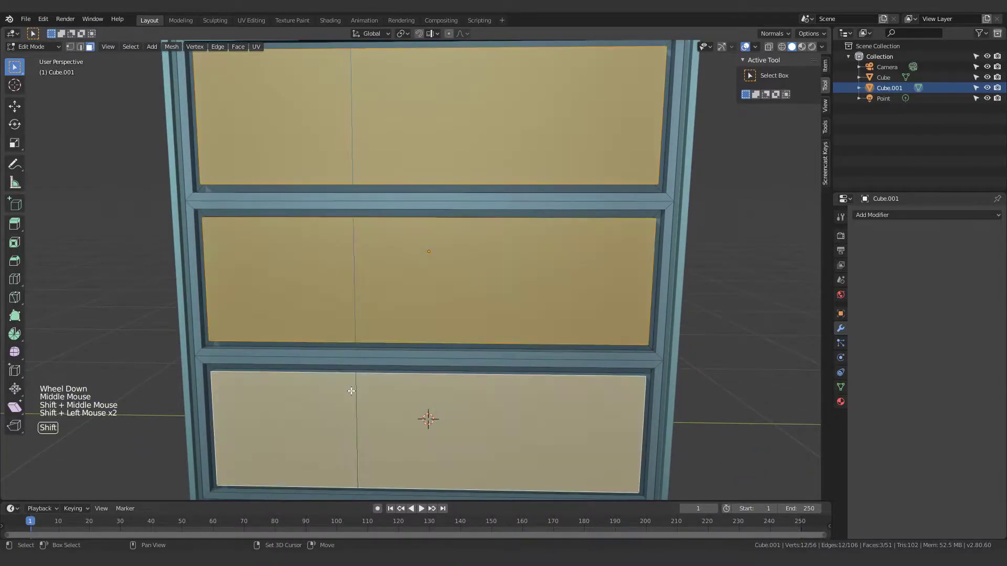
middle_click_drag(410, 310, 445, 309)
key("p")
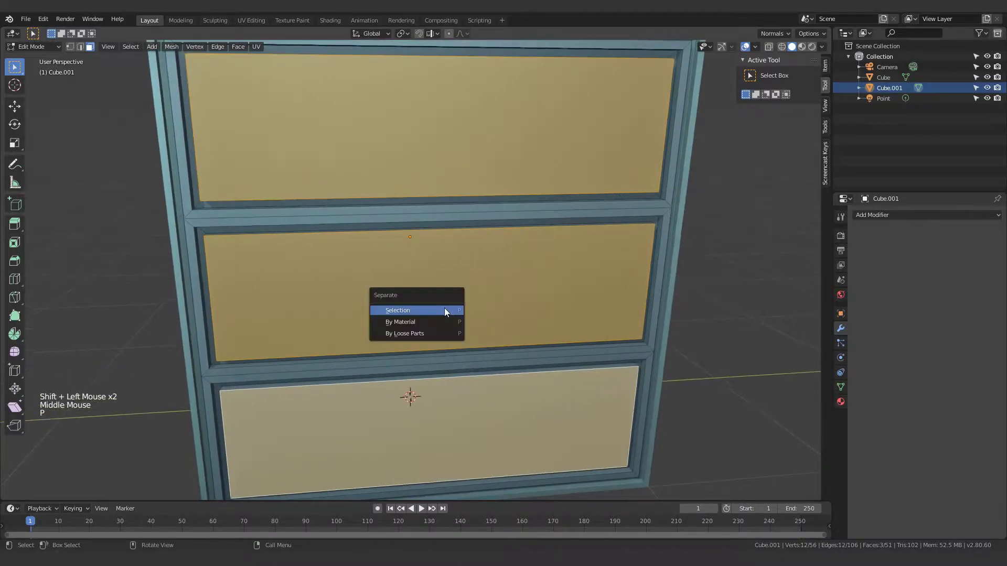
left_click(443, 311)
Select the separated Cube.002 drawer panels and enter Edit Mode.
key("Tab")
scroll(603, 331, "down", 3)
left_click(419, 256)
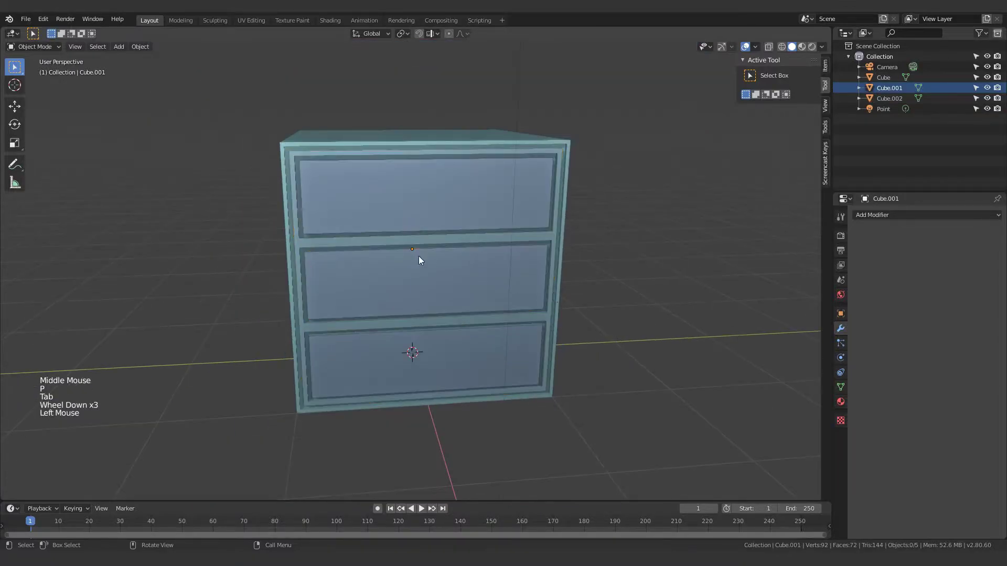
left_click(370, 237)
key("Tab")
scroll(396, 228, "up", 1)
Add two evenly spaced horizontal loop cuts across the top, middle and bottom drawers.
key("ctrl+r")
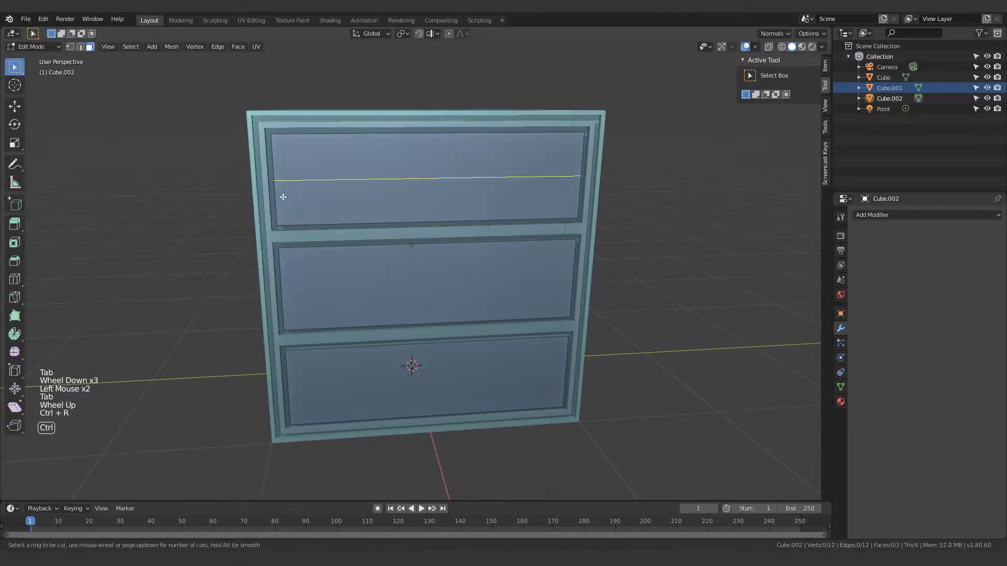
scroll(281, 197, "up", 1)
left_click(281, 196)
right_click(278, 288)
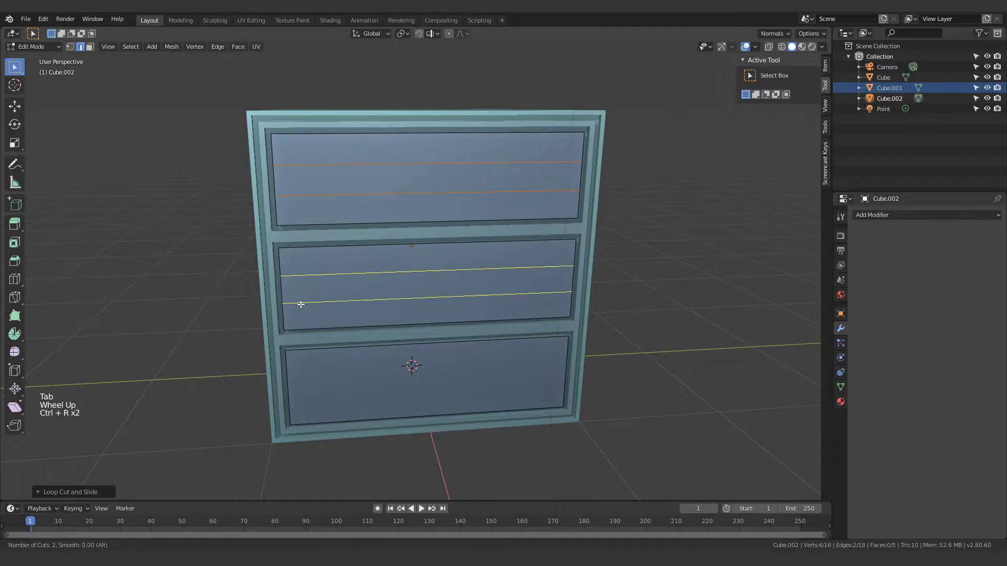
scroll(299, 301, "up", 1)
left_click(299, 302)
right_click(288, 359)
scroll(294, 397, "up", 1)
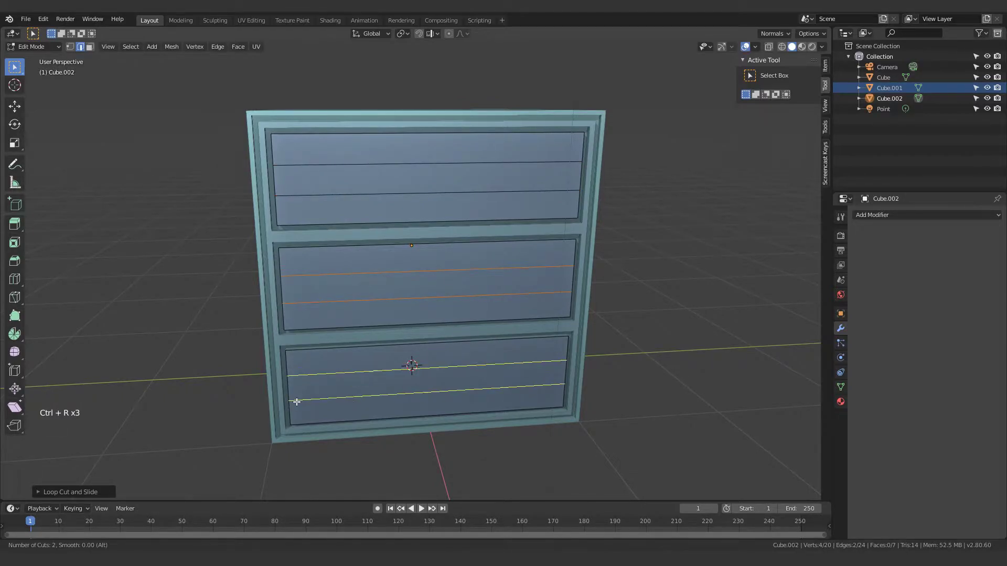
left_click(294, 397)
right_click(292, 372)
From a front view, add one centred vertical loop cut through each drawer.
middle_click_drag(504, 383, 623, 218)
key("Tab")
key("Tab")
middle_click_drag(670, 256, 416, 219)
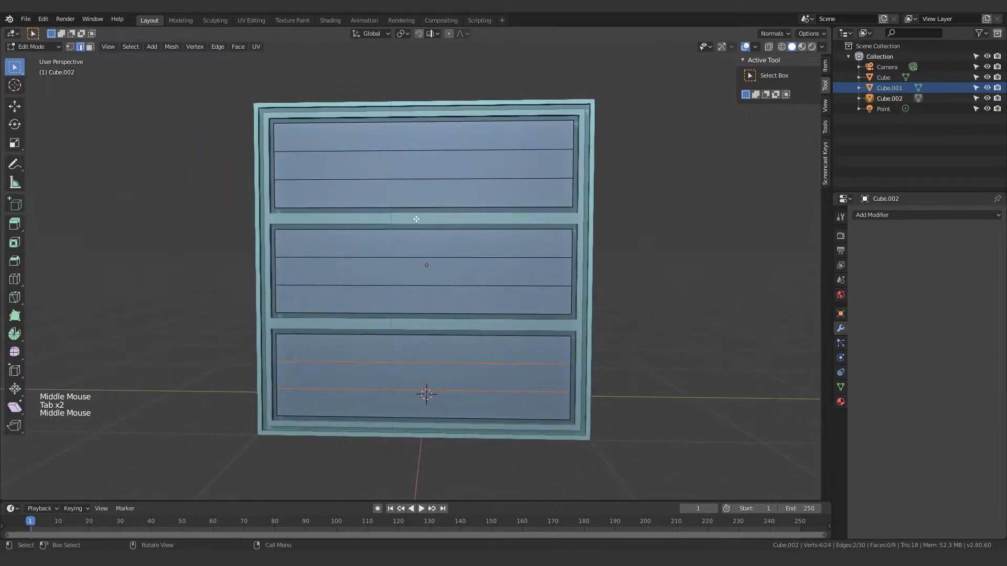
key("ctrl+r")
left_click(418, 386)
right_click(418, 393)
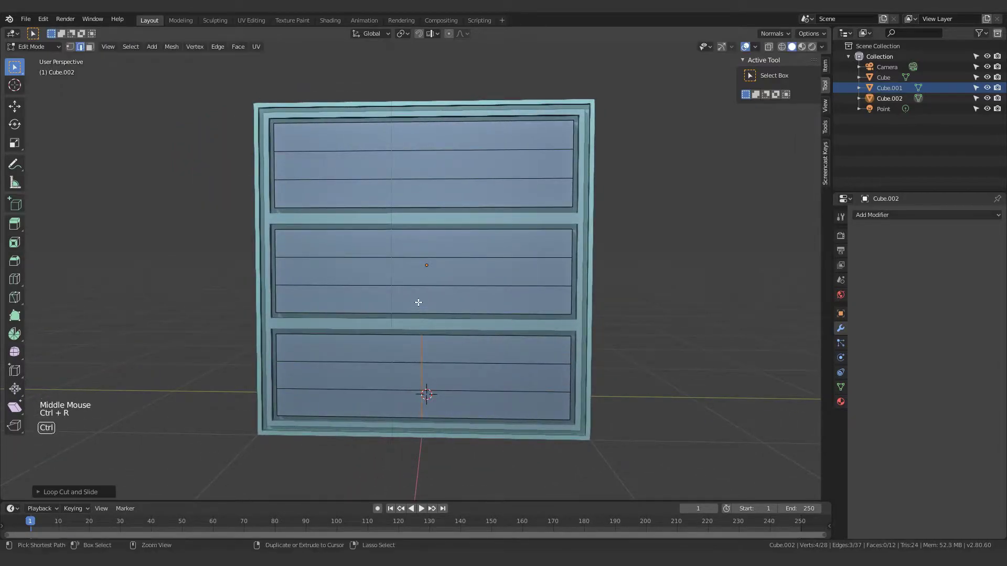
key("ctrl+r")
left_click(414, 287)
right_click(414, 287)
left_click(416, 174)
right_click(415, 174)
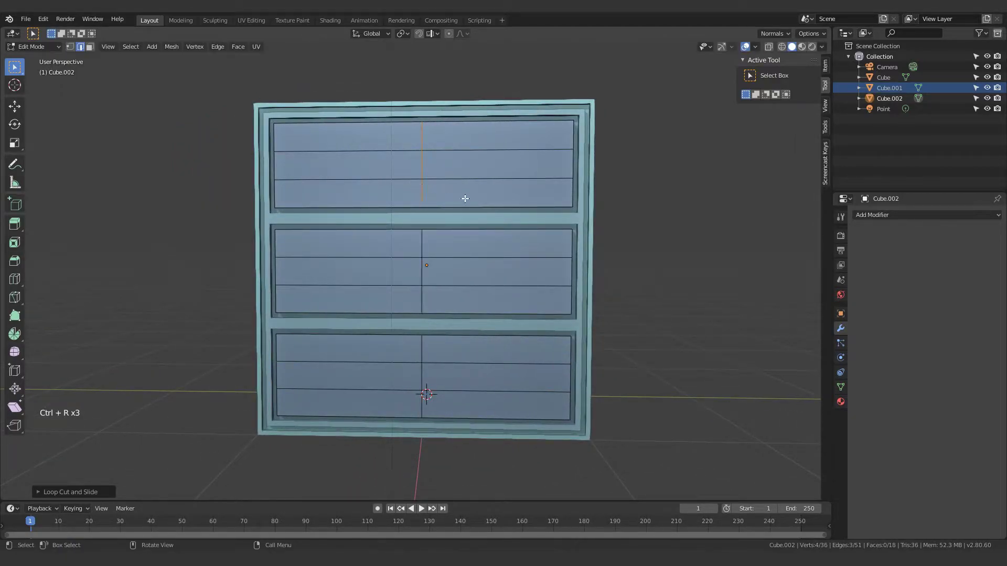
Return to Object Mode with the drawer panels selected and look over the cuts.
middle_click_drag(416, 174, 680, 400)
key("1")
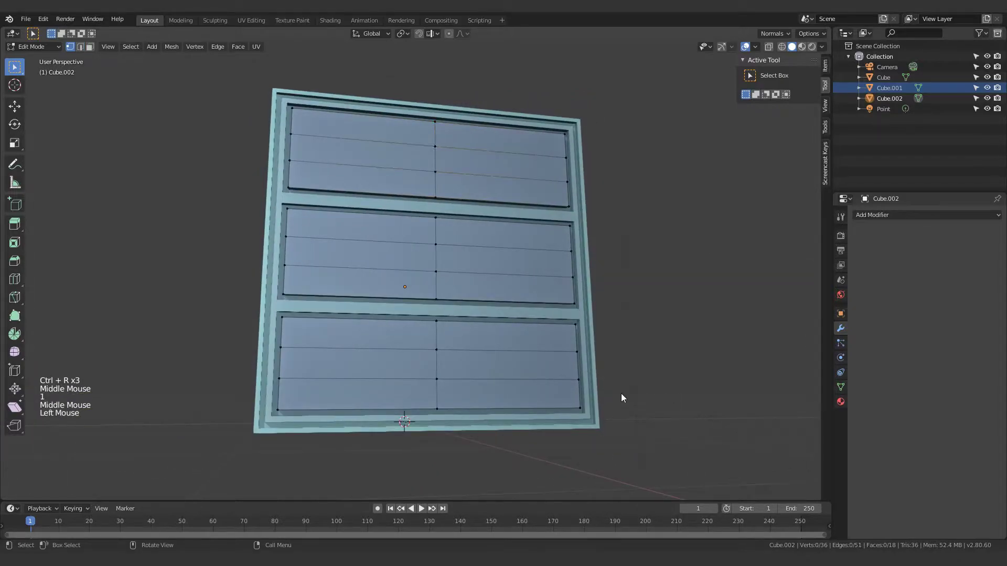
key("Tab")
left_click(527, 386)
middle_click_drag(527, 386, 433, 275)
Snap the 3D cursor to a vertex on the drawer panels.
key("Tab")
scroll(449, 265, "up", 2)
left_click(448, 242)
key("shift+s")
key("Tab")
Clear the object selection in Object Mode.
scroll(523, 351, "up", 2)
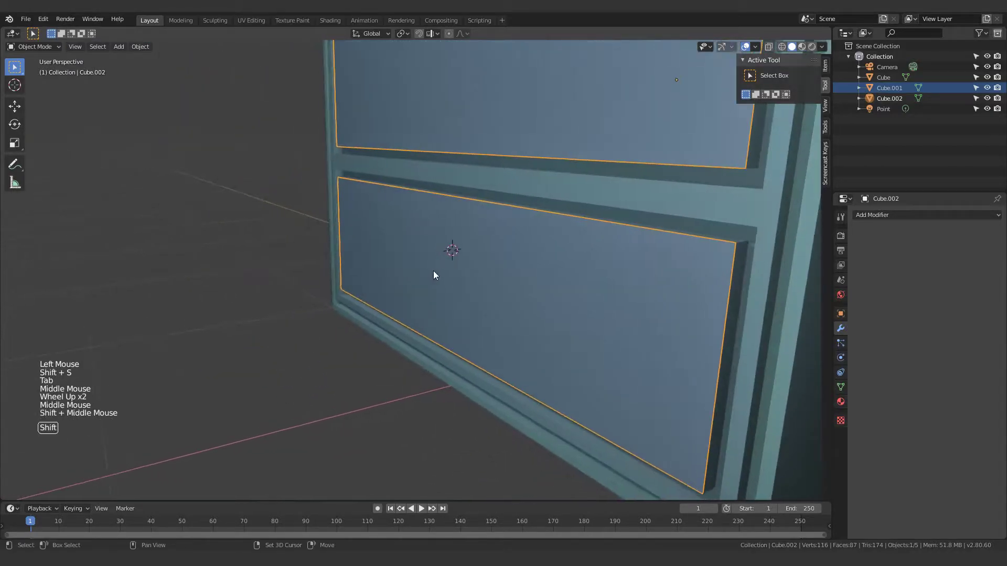
left_click(382, 307, "shift")
left_click(455, 270, "shift")
left_click(258, 278)
key("shift+a")
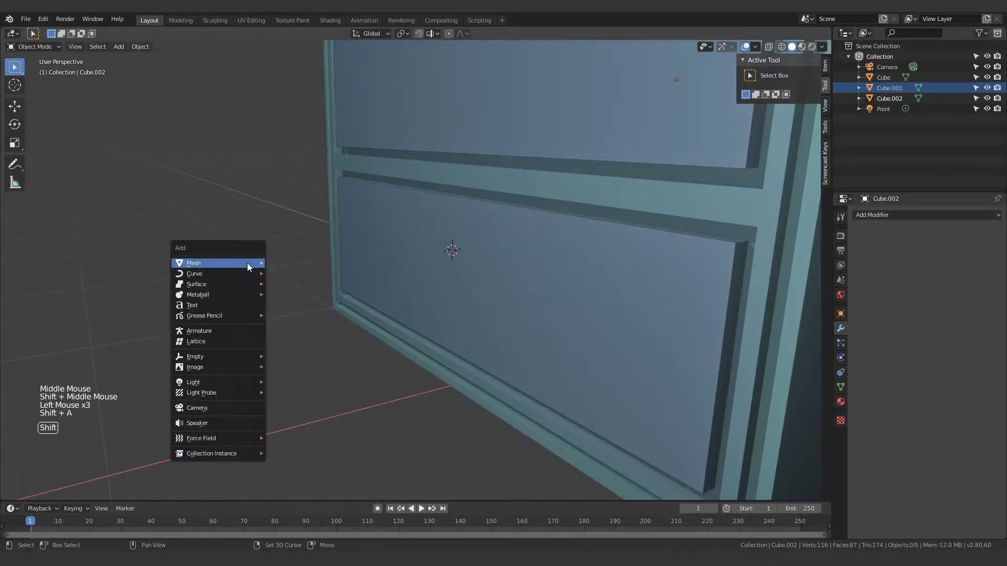
mouse_move(247, 262)
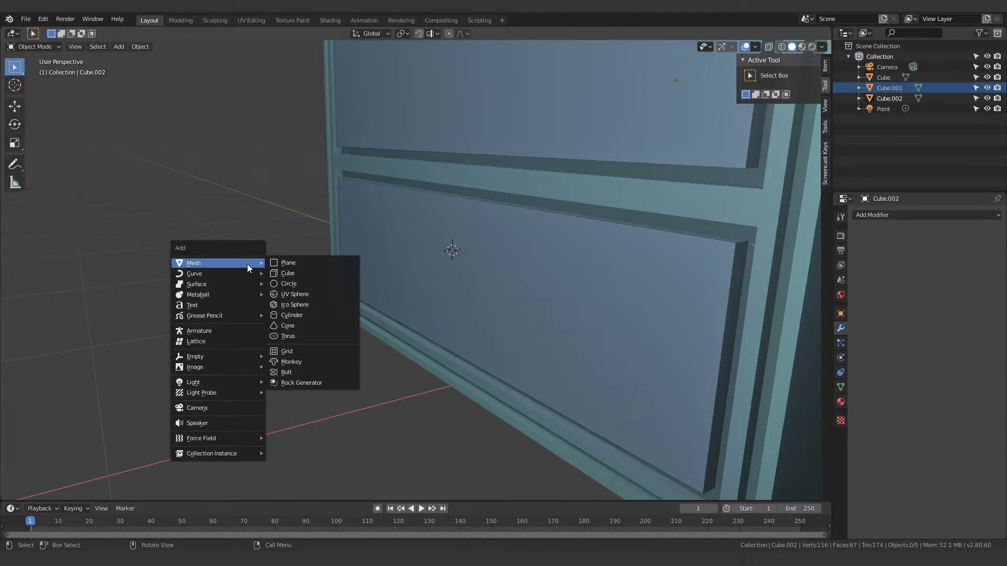
key("Escape")
Add a new cube mesh, Cube.003, to the scene.
key("shift+a")
mouse_move(206, 225)
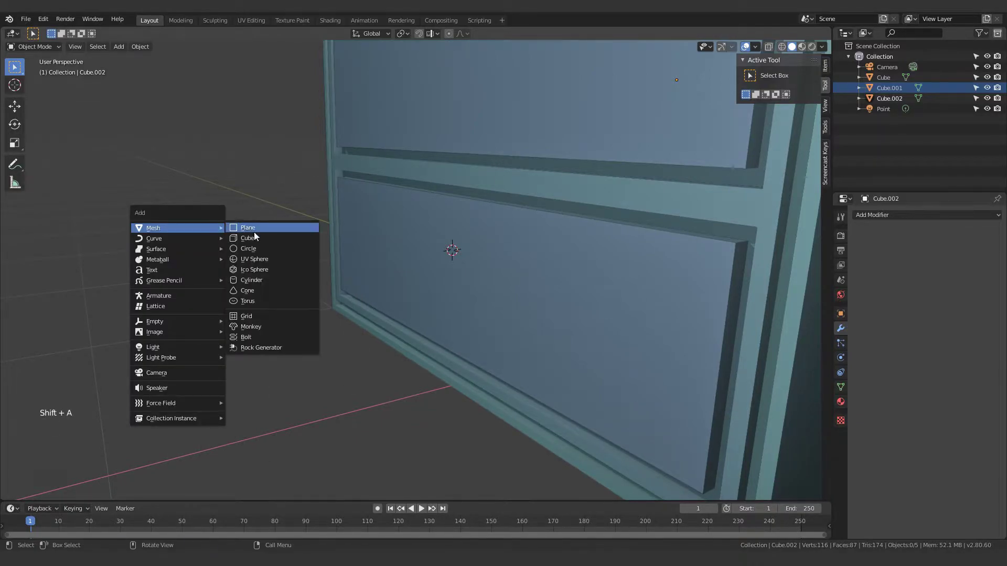
left_click(248, 238)
middle_click_drag(367, 252, 383, 254)
scroll(477, 310, "down", 5)
Scale the cube down to about 0.1, stretch it along X and flatten it vertically.
key("s")
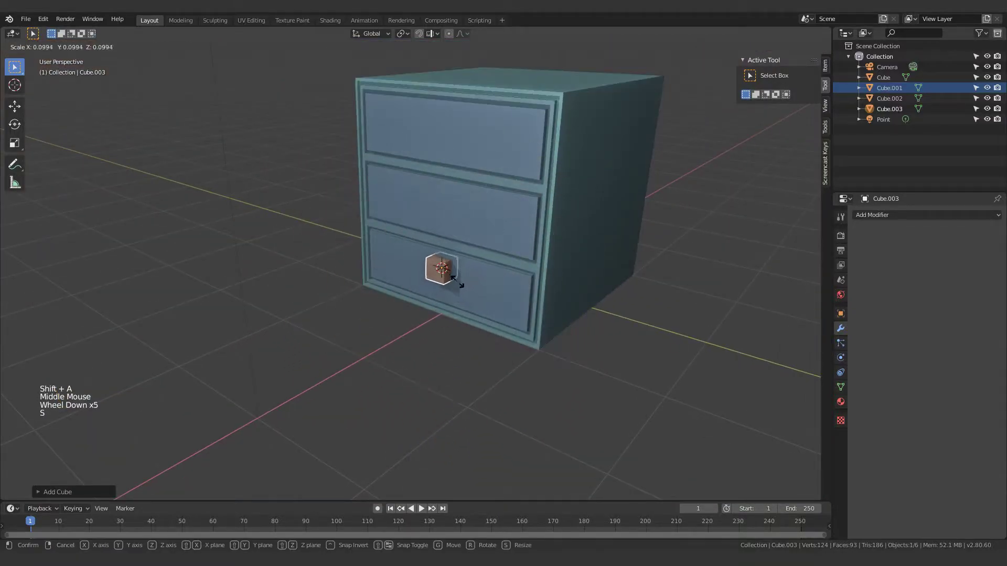
left_click(452, 274)
middle_click_drag(450, 274, 476, 279)
scroll(451, 275, "up", 5)
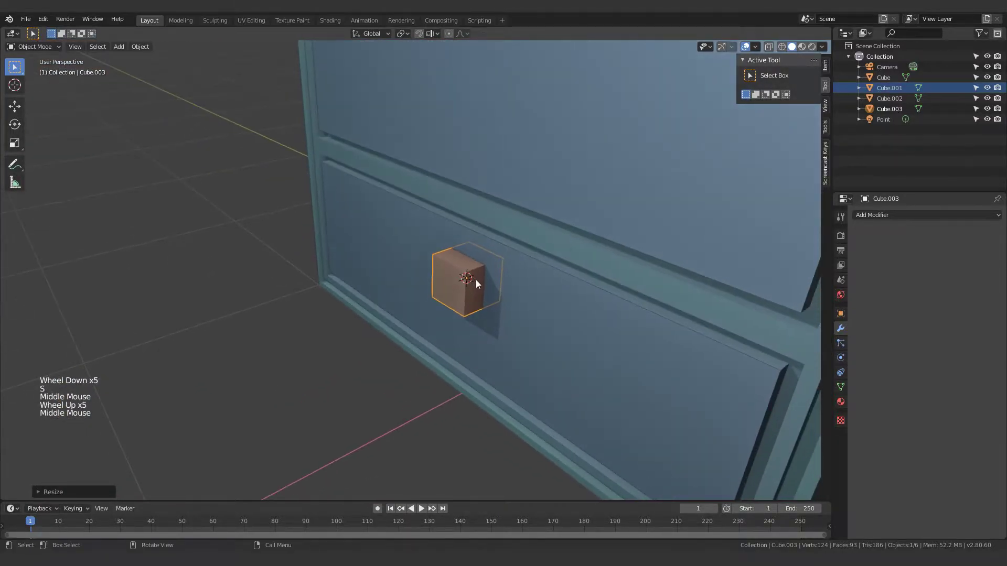
key("g")
key("s")
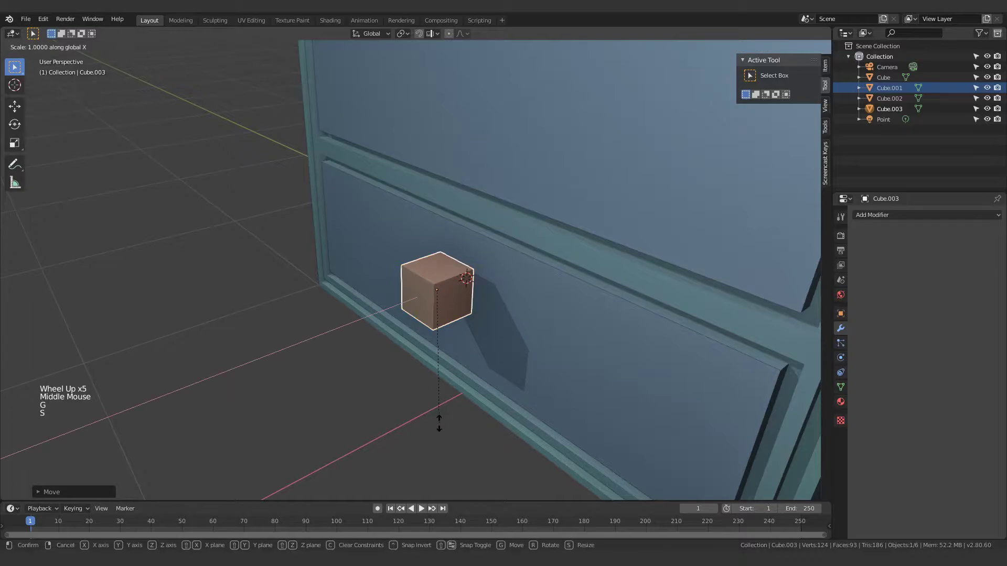
middle_click_drag(444, 318, 500, 330)
key("s")
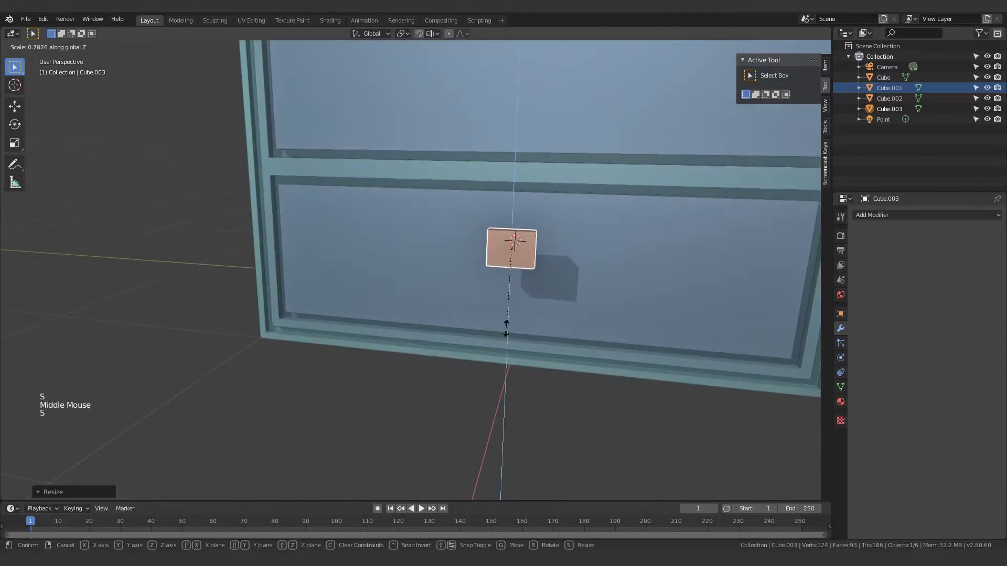
left_click(505, 279)
middle_click_drag(506, 284, 413, 332)
Move the bar onto the bottom drawer front and resize it along Z.
key("g")
left_click(447, 319)
scroll(447, 318, "up", 4)
scroll(470, 360, "down", 4)
middle_click_drag(470, 360, 549, 351)
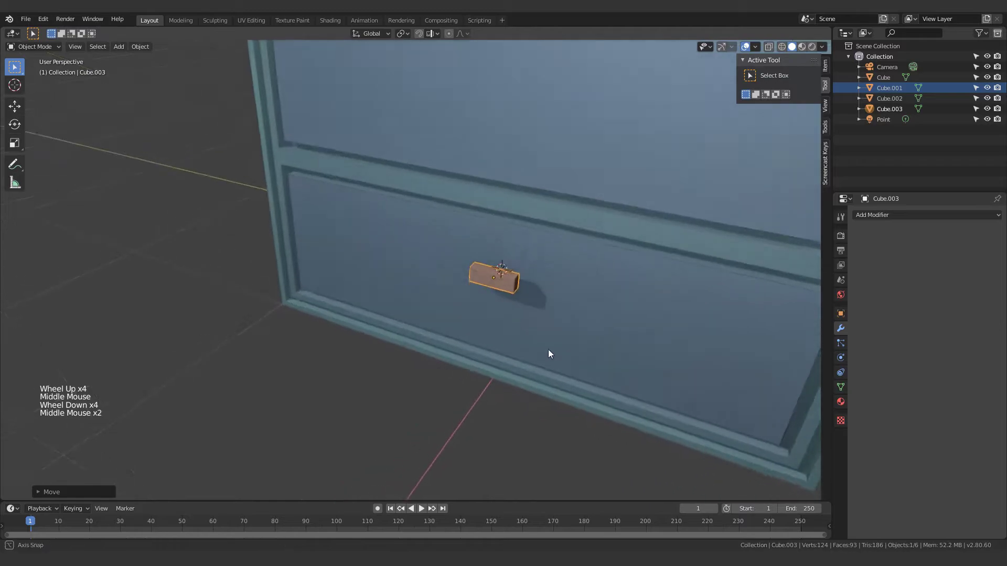
key("s")
key("z")
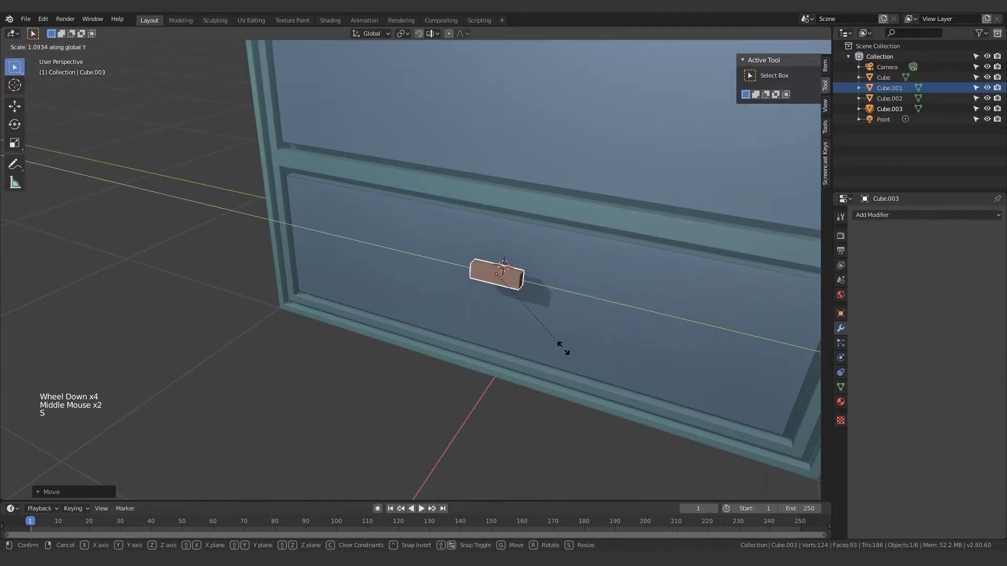
left_click(724, 427)
middle_click_drag(728, 430, 404, 317)
Apply all transforms to the bar and reset its origin.
key("ctrl+a")
left_click(359, 347)
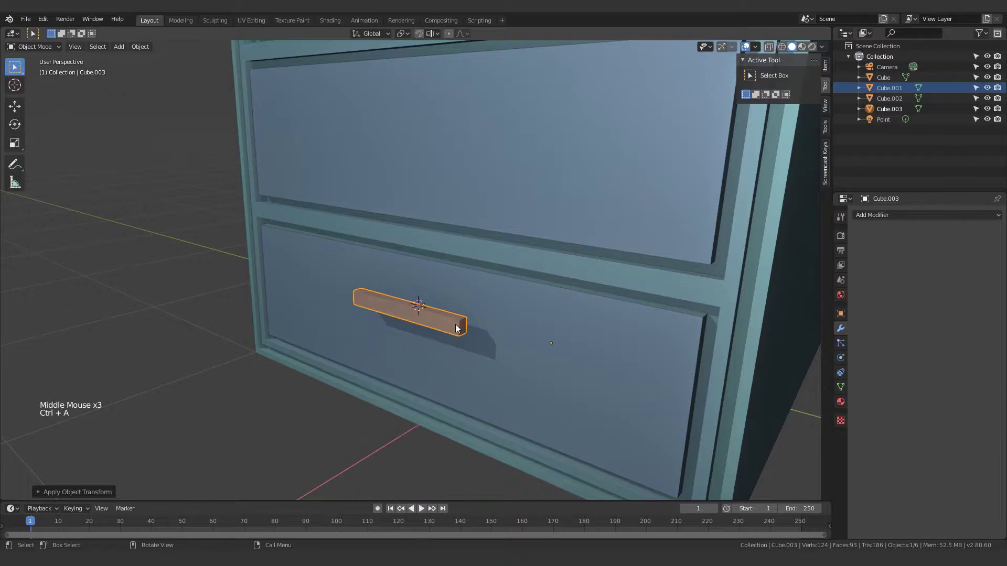
middle_click_drag(360, 346, 504, 333)
key("q")
left_click(398, 330)
Enter Edit Mode on the bar and try a loop cut across it.
key("Tab")
scroll(433, 353, "up", 2)
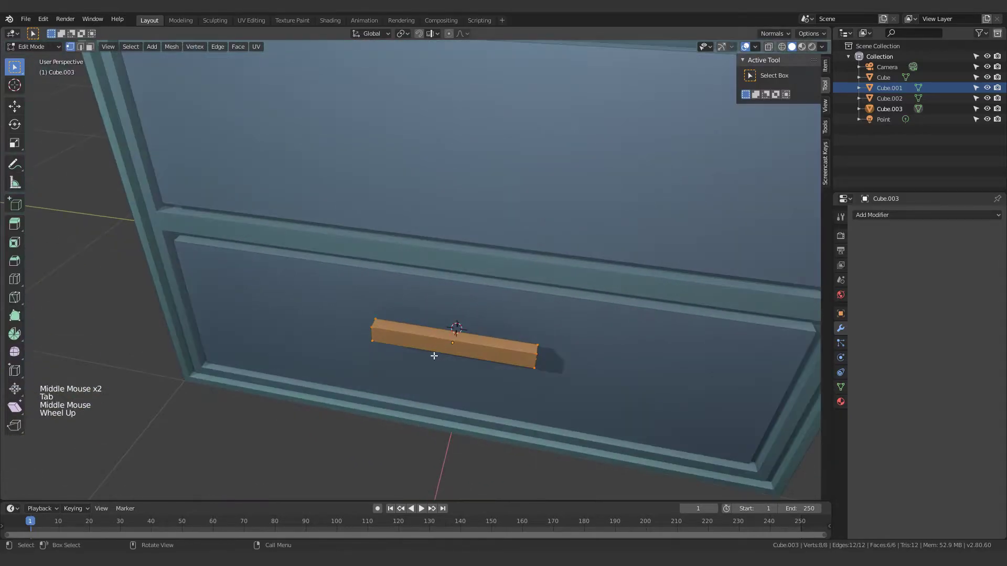
middle_click_drag(434, 353, 441, 312, "shift")
key("ctrl+r")
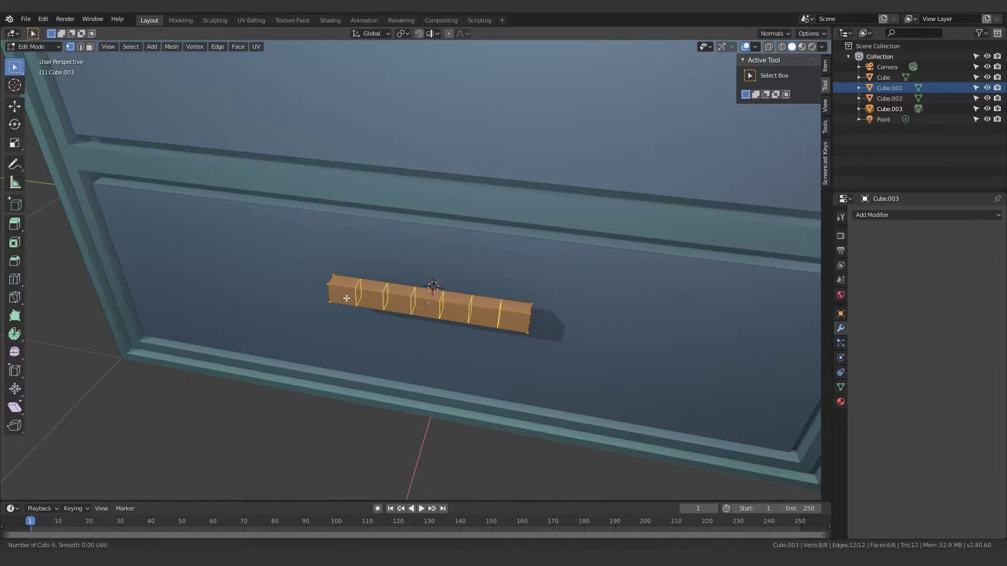
middle_click_drag(387, 298, 437, 327)
scroll(418, 305, "up", 2)
Select the bar's end faces in face mode, extrude them and scale the extrusion.
key("Tab")
key("Tab")
key("3")
left_click(404, 293)
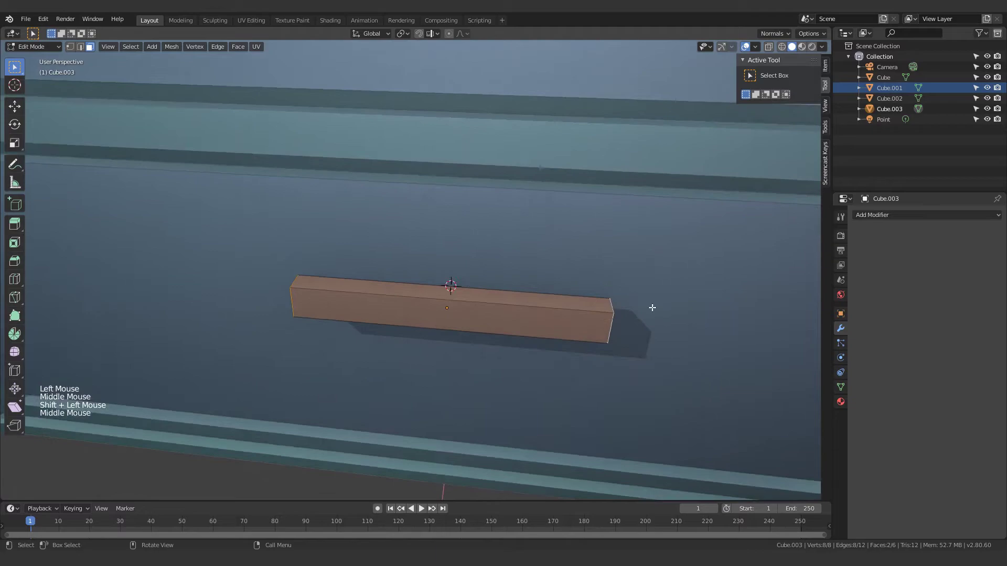
key("e")
scroll(584, 344, "down", 4)
key("s")
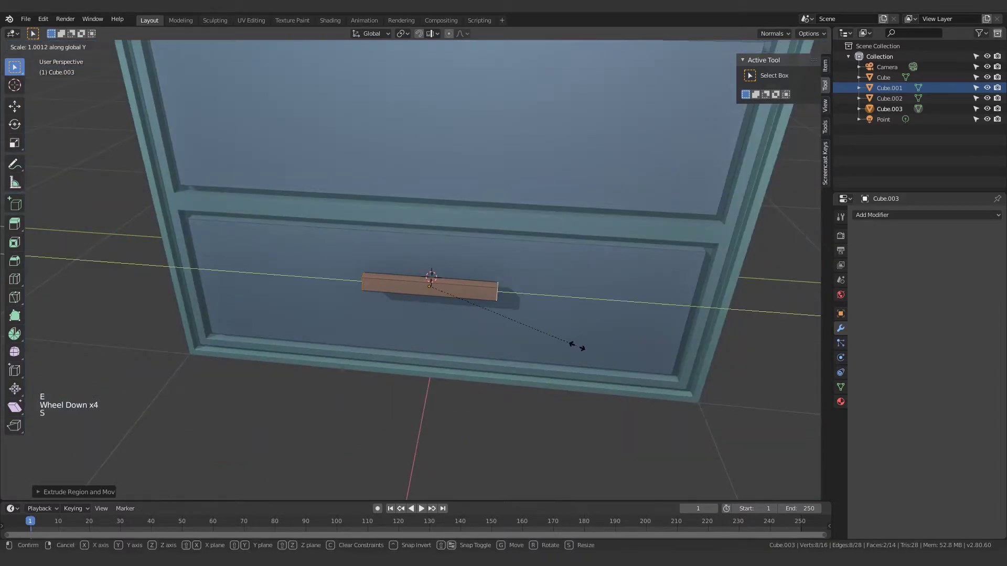
left_click(598, 348)
Switch to wireframe shading to inspect the bar's extruded ends.
mouse_move(481, 341)
middle_mouse_down()
mouse_move(416, 341)
mouse_move(367, 321)
mouse_move(400, 355)
mouse_move(388, 367)
mouse_move(409, 321)
mouse_move(294, 312)
mouse_move(328, 287)
middle_mouse_up()
scroll(355, 321, "up", 3)
scroll(377, 323, "up", 3)
scroll(409, 322, "down", 5)
key("z")
scroll(294, 312, "up", 4)
scroll(311, 323, "up", 3)
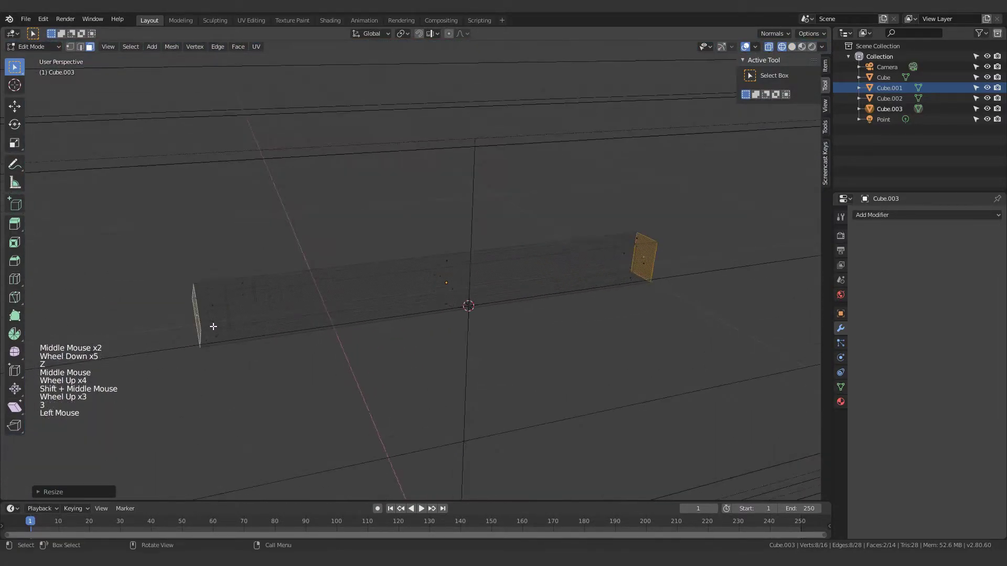
middle_click_drag(480, 313, 420, 346)
scroll(510, 324, "down", 4)
Extrude both end faces back toward the drawer, then return to solid shading.
key("e")
key("Tab")
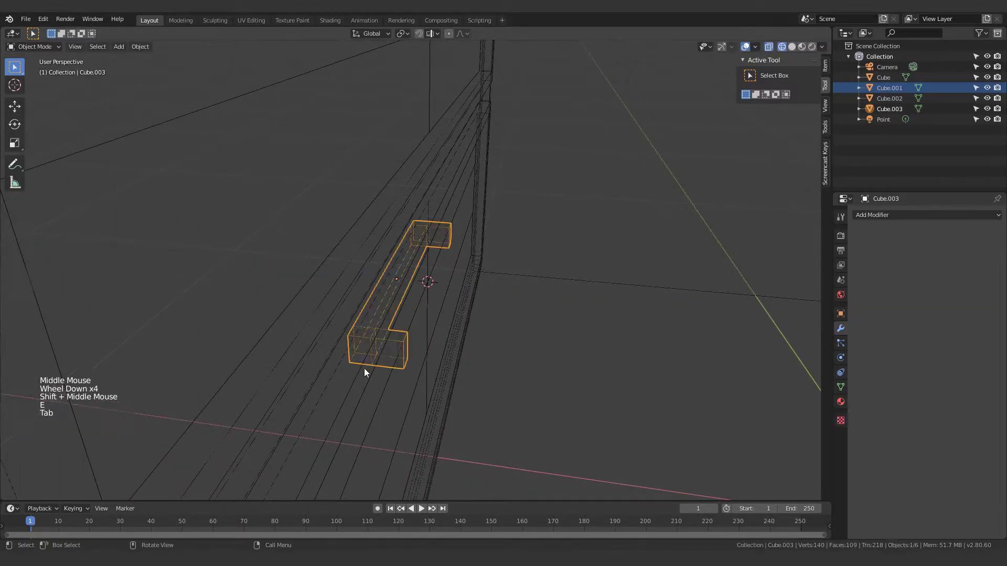
middle_click_drag(364, 368, 540, 329)
left_click(540, 328)
left_click(536, 328)
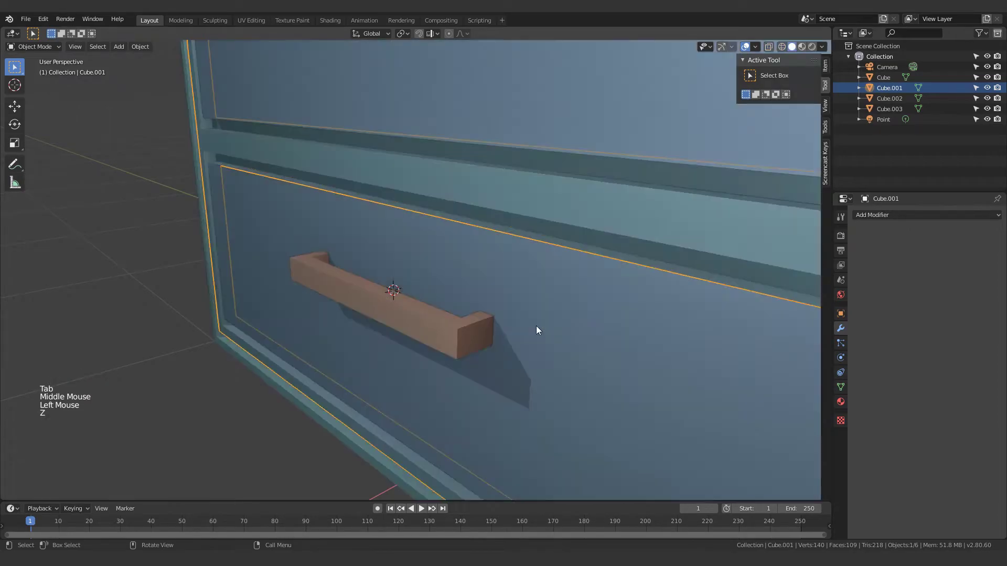
middle_click_drag(471, 333, 406, 328)
left_click(402, 338)
Slide the handle along X onto the drawer, undoing a trial thinner rescale.
key("g")
key("x")
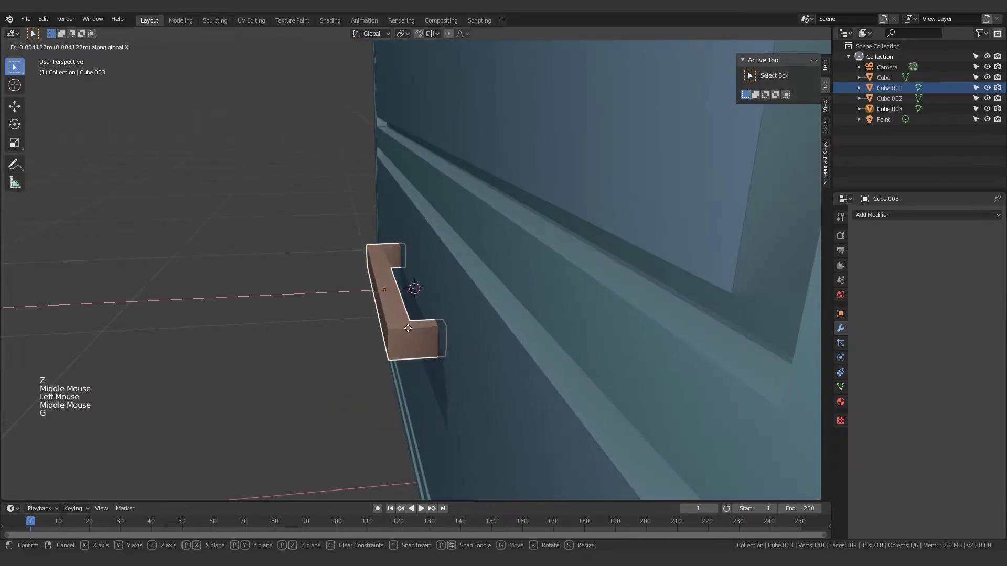
left_click(414, 333)
middle_click_drag(312, 329, 479, 429)
left_click(490, 309)
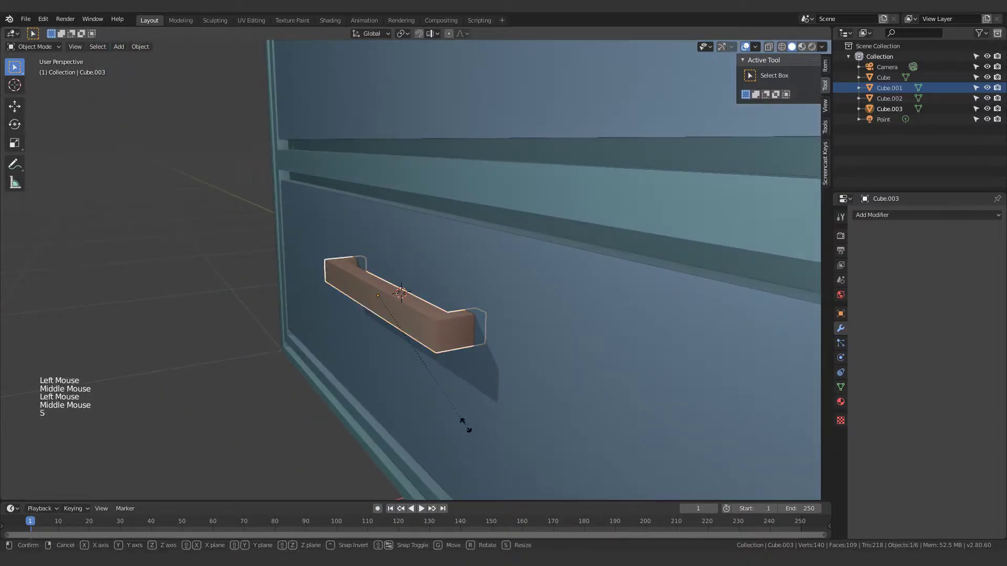
left_click(455, 365)
middle_click_drag(456, 365, 288, 357)
key("ctrl+z")
key("ctrl+z")
middle_click_drag(398, 360, 453, 359)
Rescale the whole handle mesh in Edit Mode, then reselect the handle.
key("Tab")
key("a")
key("s")
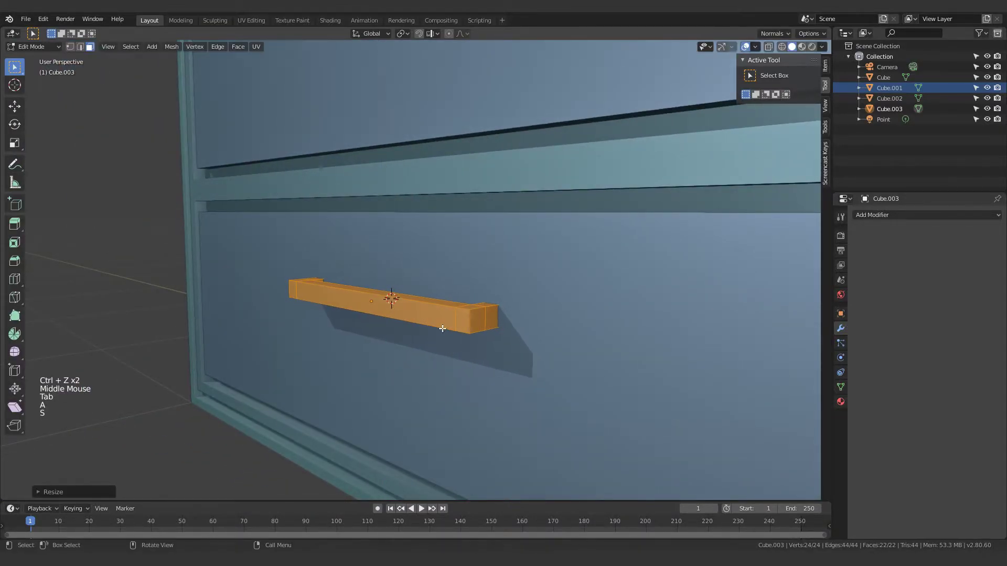
key("Tab")
left_click(456, 328)
middle_click_drag(459, 323, 331, 348)
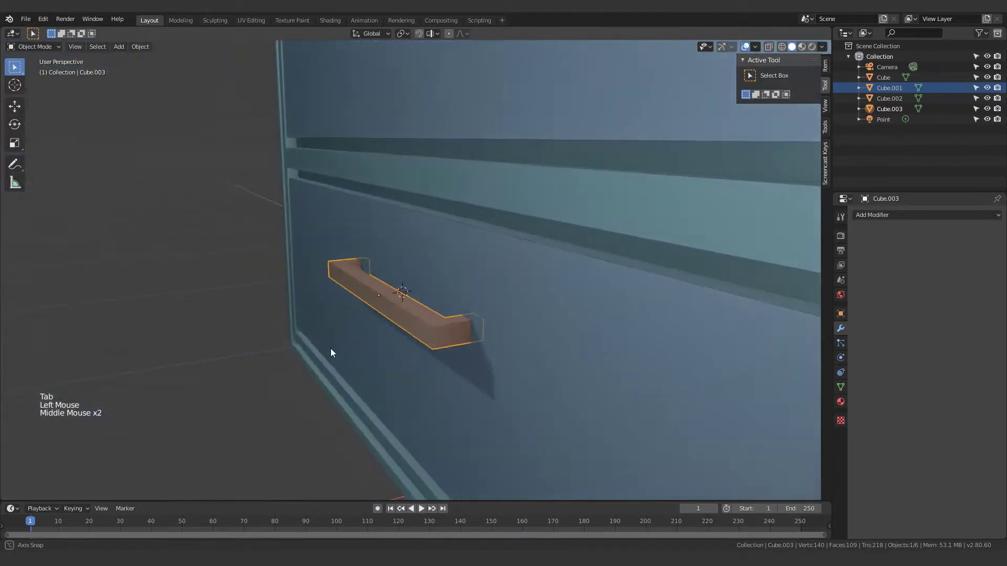
scroll(315, 362, "down", 1)
left_click(292, 379)
left_click(391, 306)
scroll(392, 307, "up", 3)
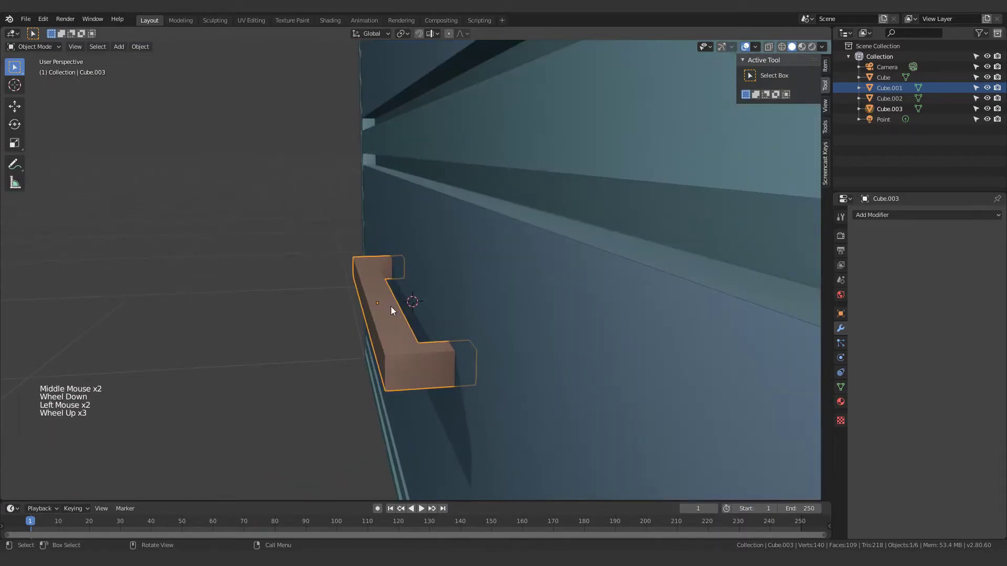
Select a single vertex on the Cube.002 drawer panels in Edit Mode.
left_click(440, 303)
key("Tab")
middle_click_drag(440, 303, 395, 357)
key("1")
left_click(392, 305)
key("Tab")
Set the handle Cube.003's origin to the 3D cursor.
left_click(423, 343)
key("q")
left_click(363, 330)
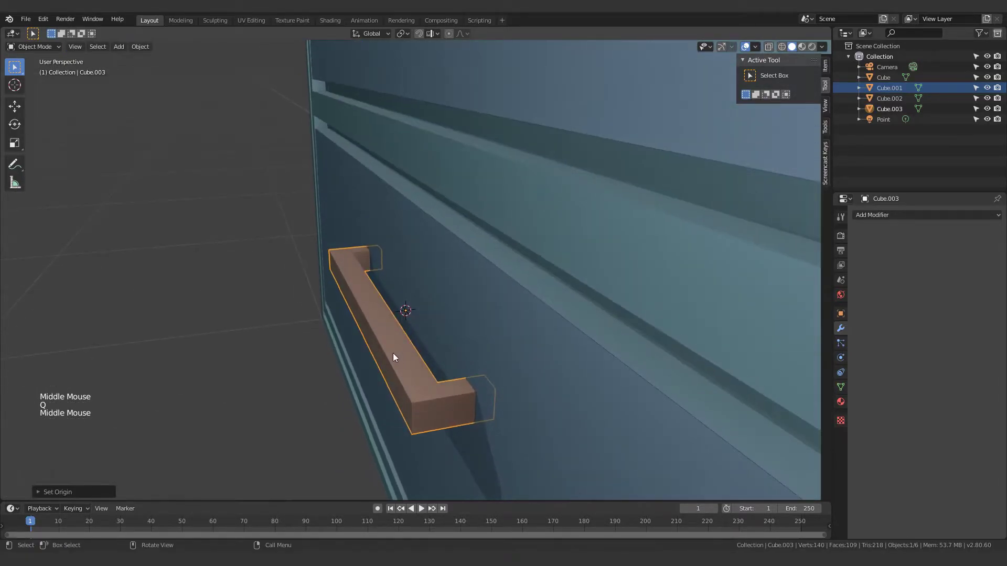
key("q")
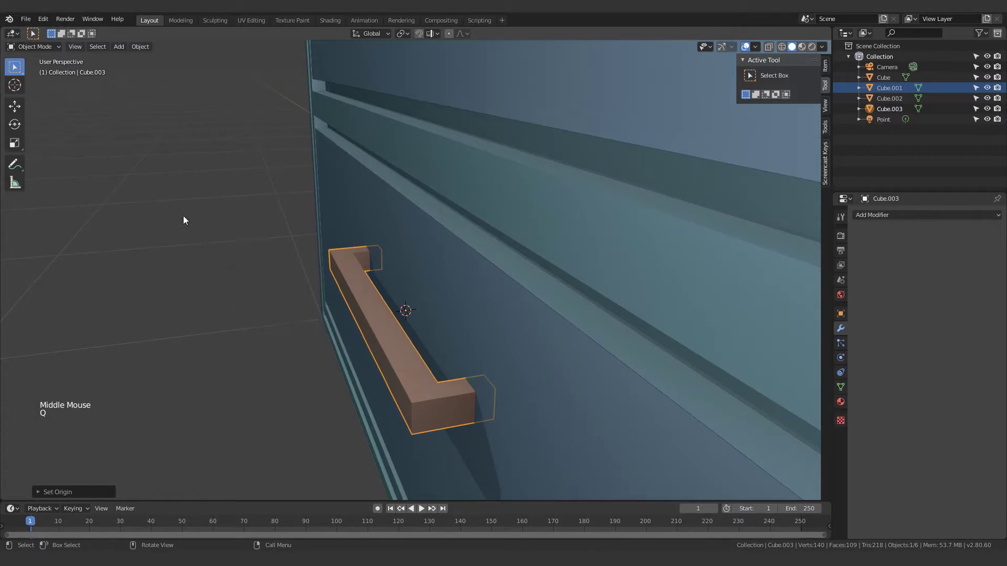
left_click(139, 46)
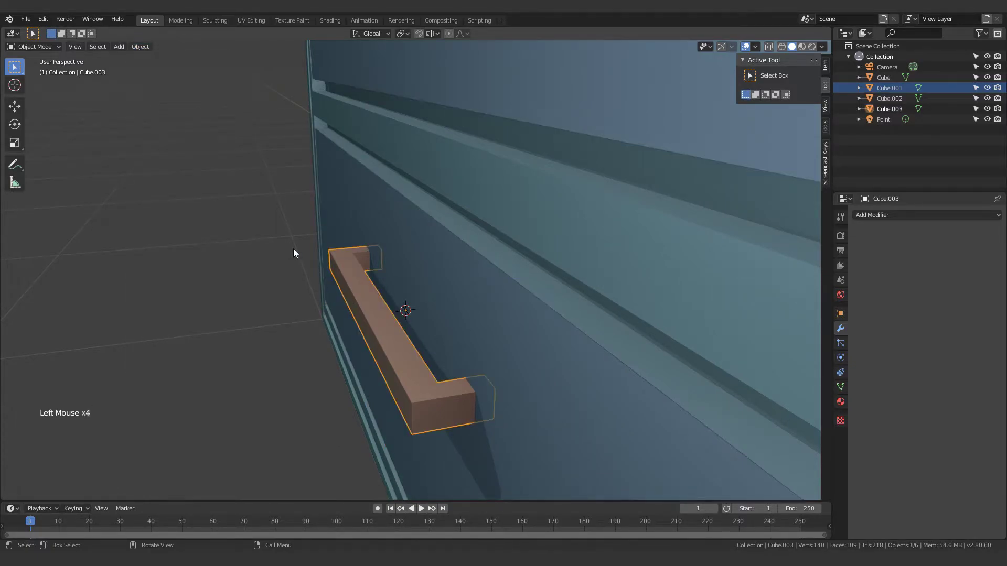
Orbit to face the drawer front and select the drawer handle Cube.003.
left_click(136, 46)
mouse_move(192, 68)
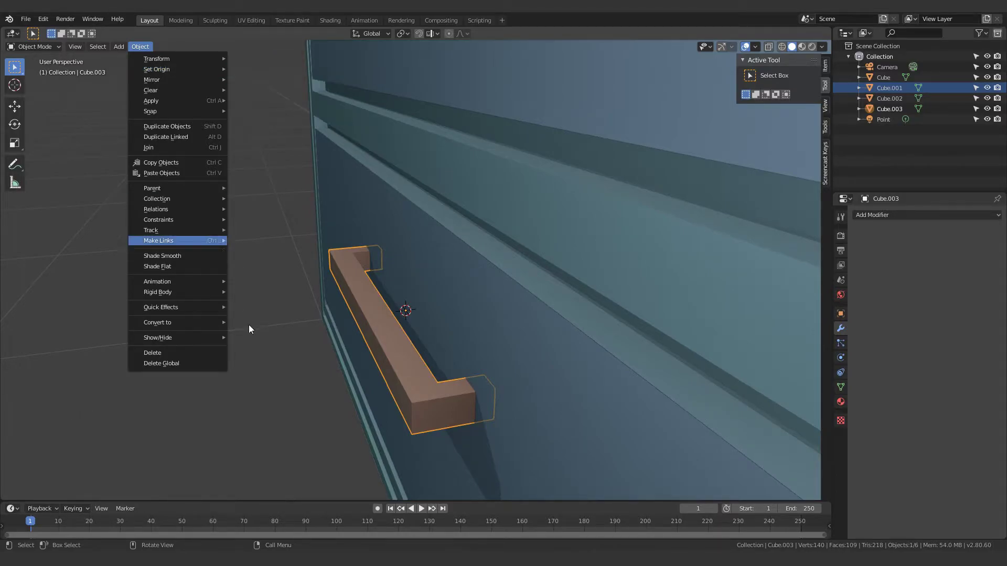
scroll(315, 326, "down", 4)
middle_click_drag(320, 326, 407, 326)
scroll(407, 329, "down", 4)
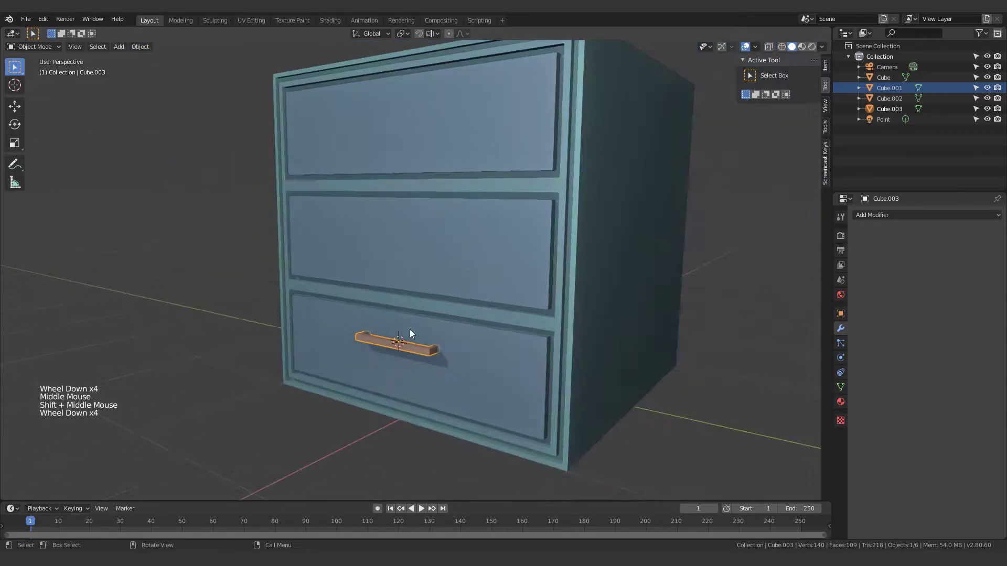
left_click(414, 352)
left_click(414, 353)
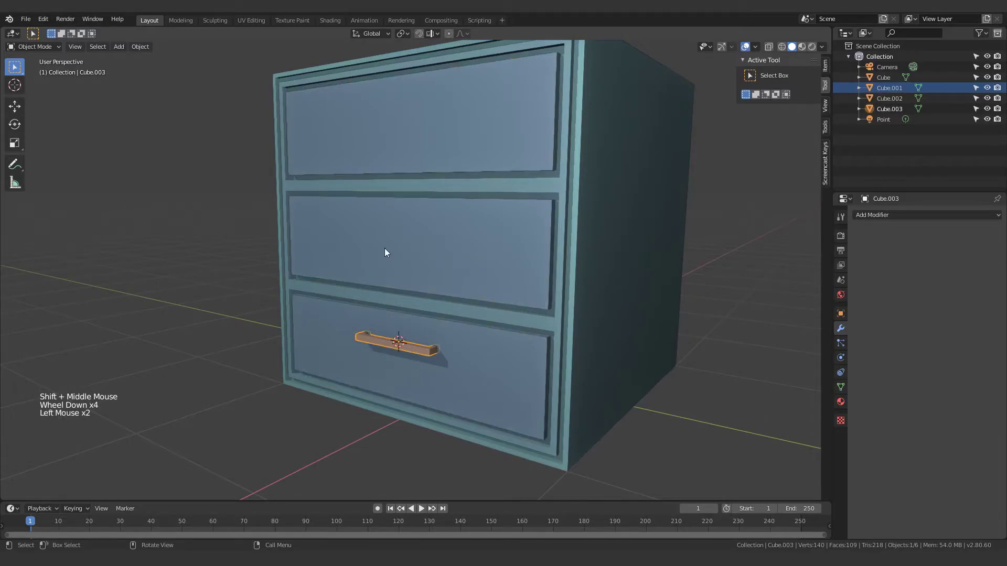
Add an Array modifier with Count 2 to the handle, then zoom in on it.
left_click(872, 215)
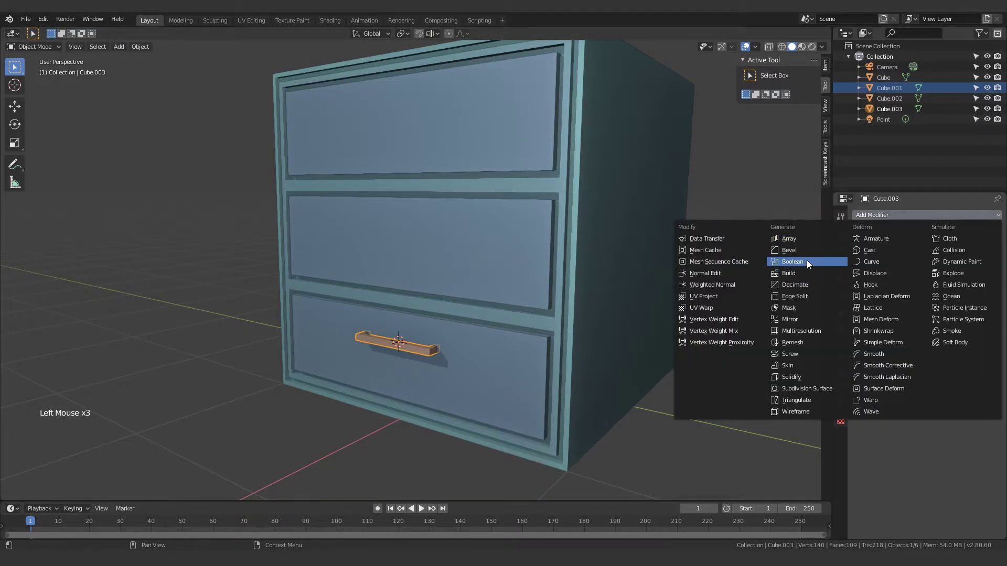
left_click(806, 238)
scroll(357, 347, "down", 2)
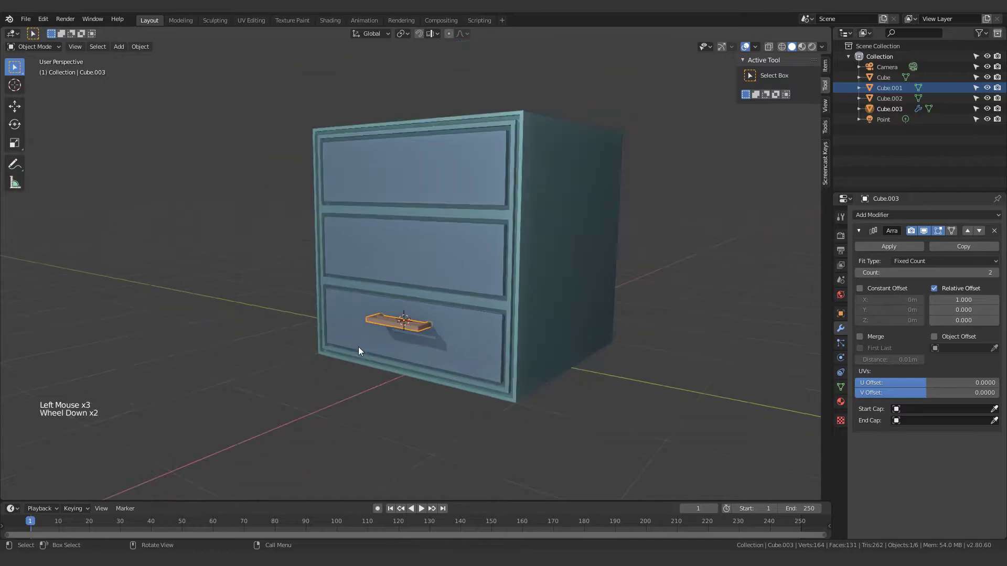
scroll(357, 347, "up", 1)
middle_click_drag(358, 347, 389, 360)
scroll(389, 357, "up", 3)
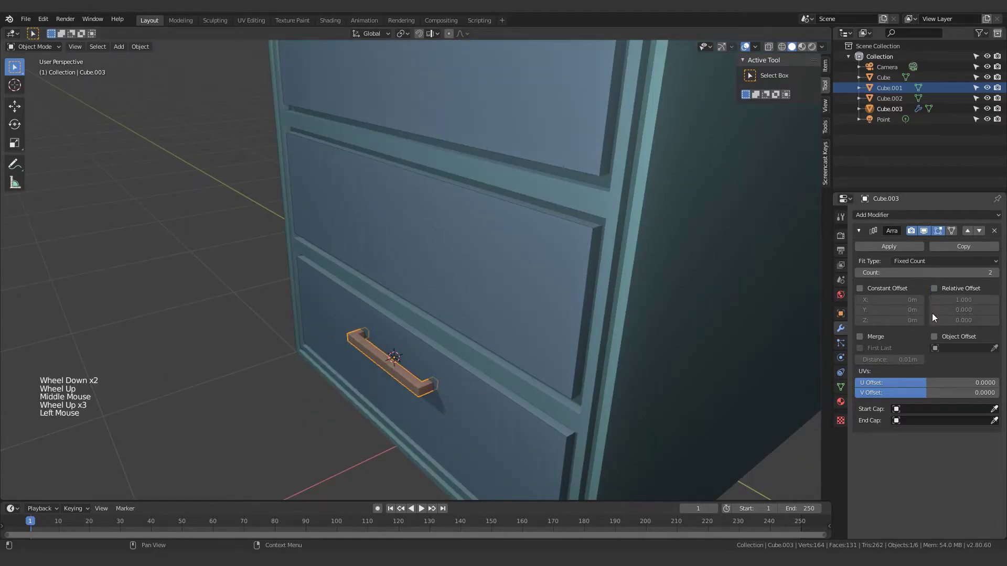
middle_click_drag(476, 321, 504, 287)
Snap the 3D cursor to the middle drawer's centre from Cube.002's Edit Mode.
left_click(398, 236)
key("Tab")
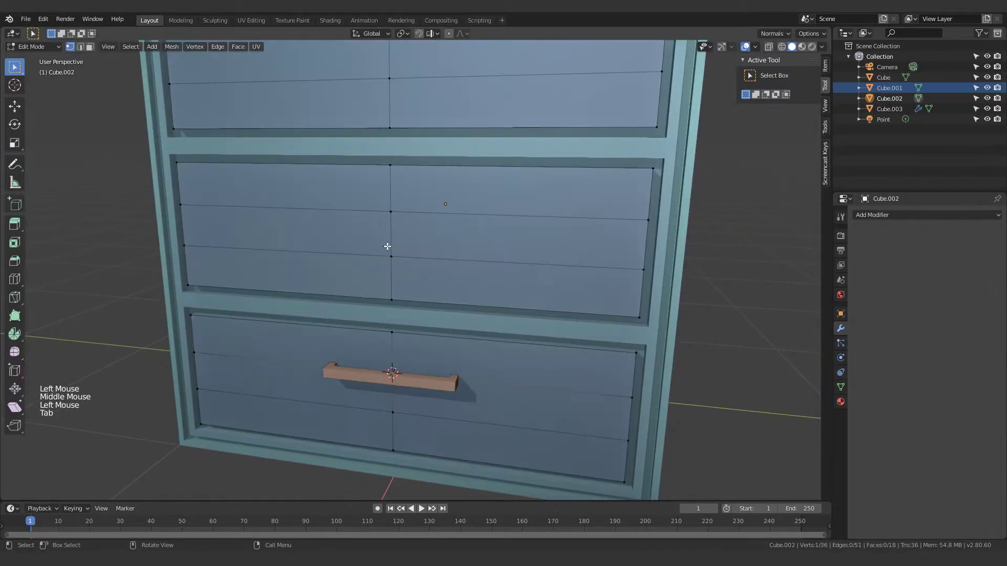
middle_click_drag(389, 209, 387, 298)
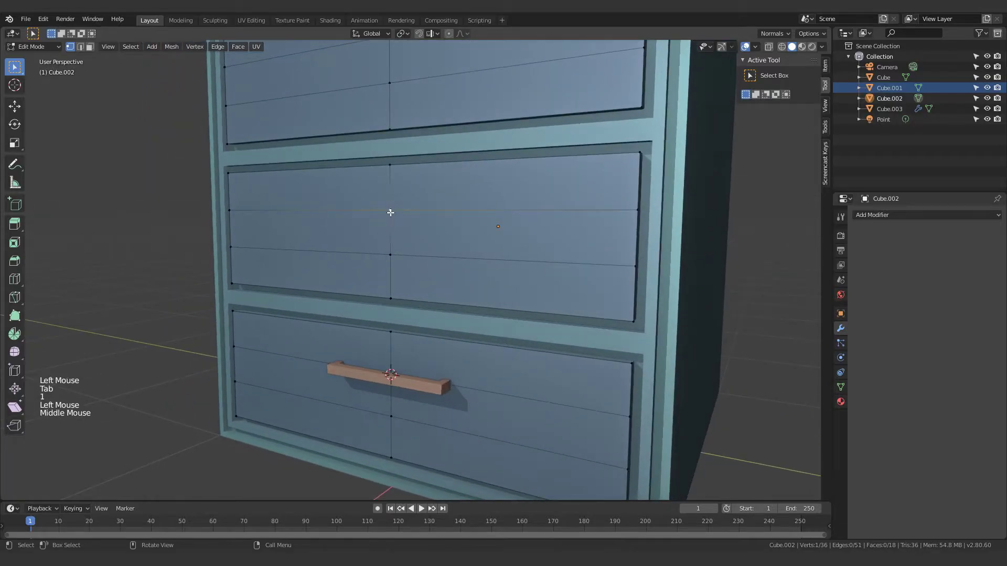
key("shift+s")
left_click(395, 271)
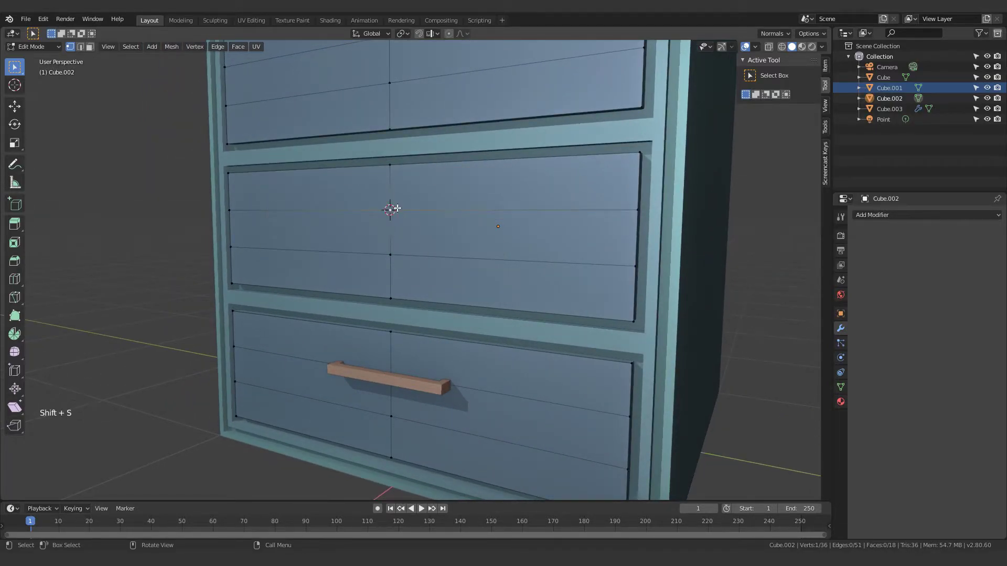
middle_click_drag(399, 248, 418, 304, "shift")
key("shift+s")
left_click(411, 321)
scroll(405, 279, "up", 2)
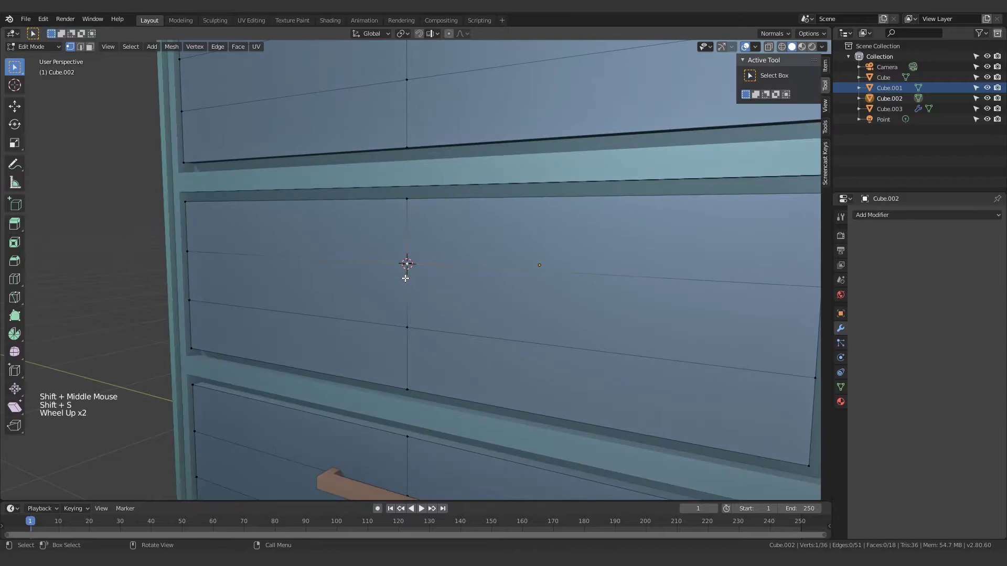
key("Tab")
Add an Arrows empty at the 3D cursor and scale it down to 0.070.
key("shift+a")
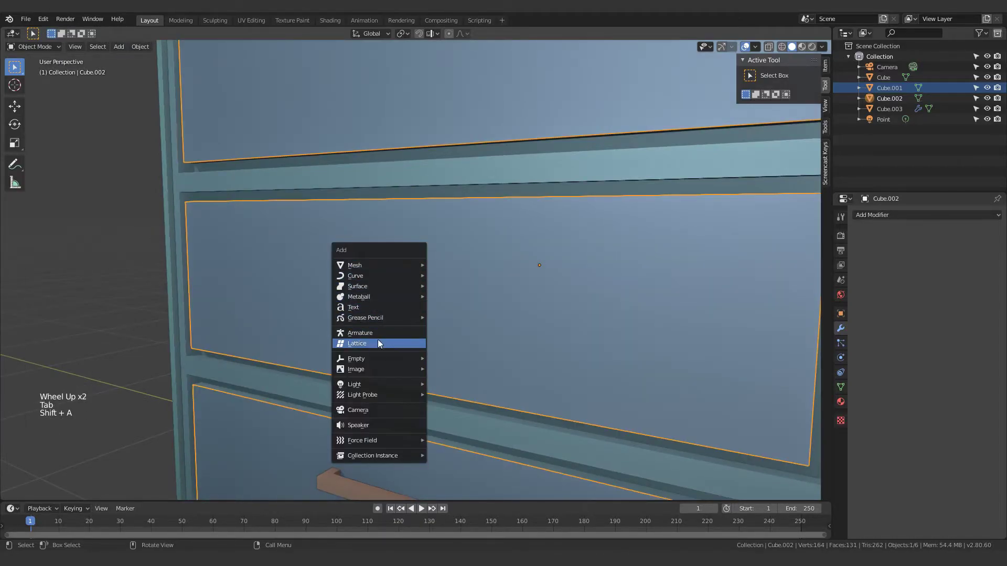
mouse_move(423, 354)
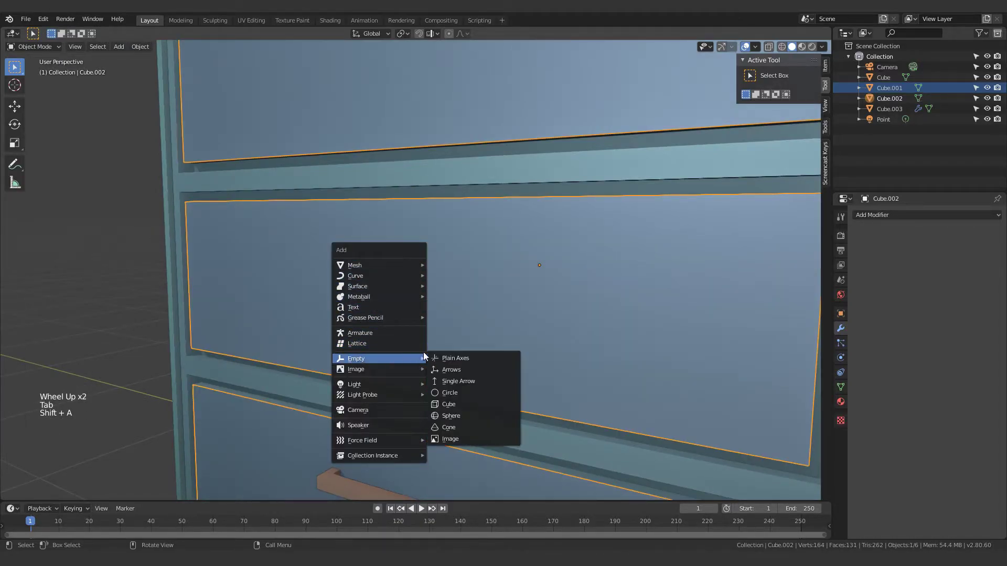
left_click(471, 369)
scroll(405, 295, "down", 7)
scroll(587, 392, "up", 3)
key("s")
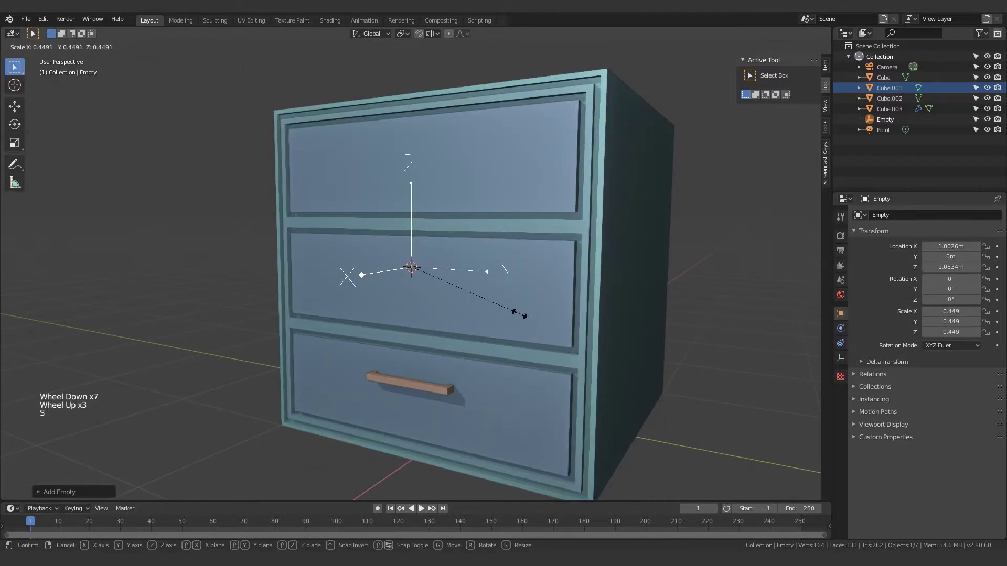
scroll(436, 277, "up", 3)
key("s")
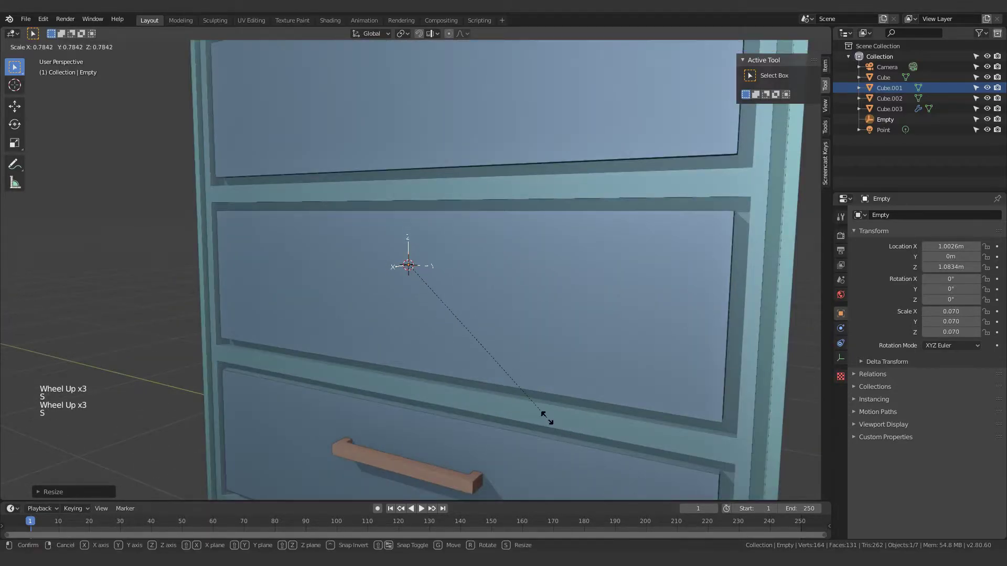
Enable Object Offset on the handle's Array and set the Empty as the offset object.
middle_click_drag(509, 419, 395, 394, "shift")
double_click(398, 384)
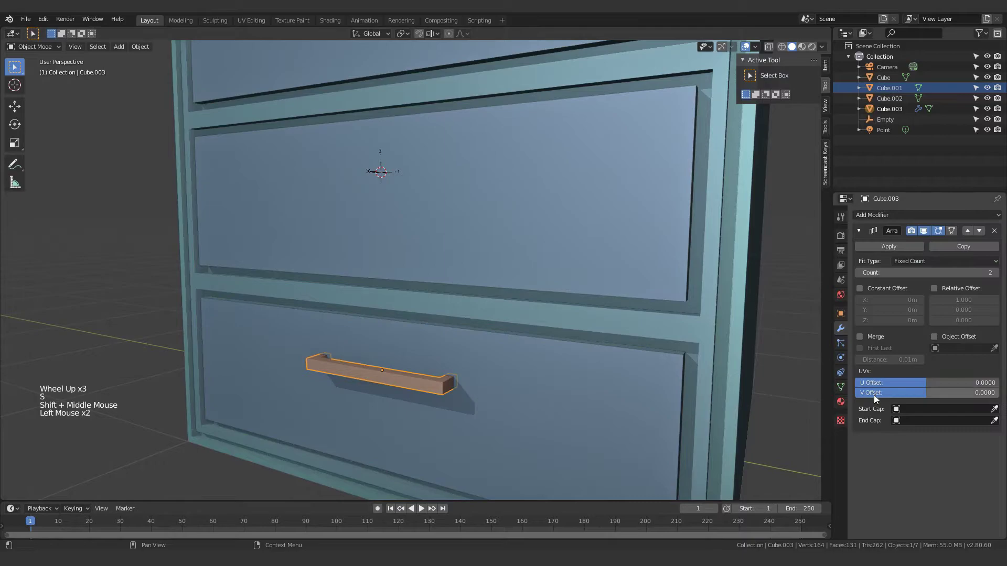
left_click(934, 337)
left_click(955, 348)
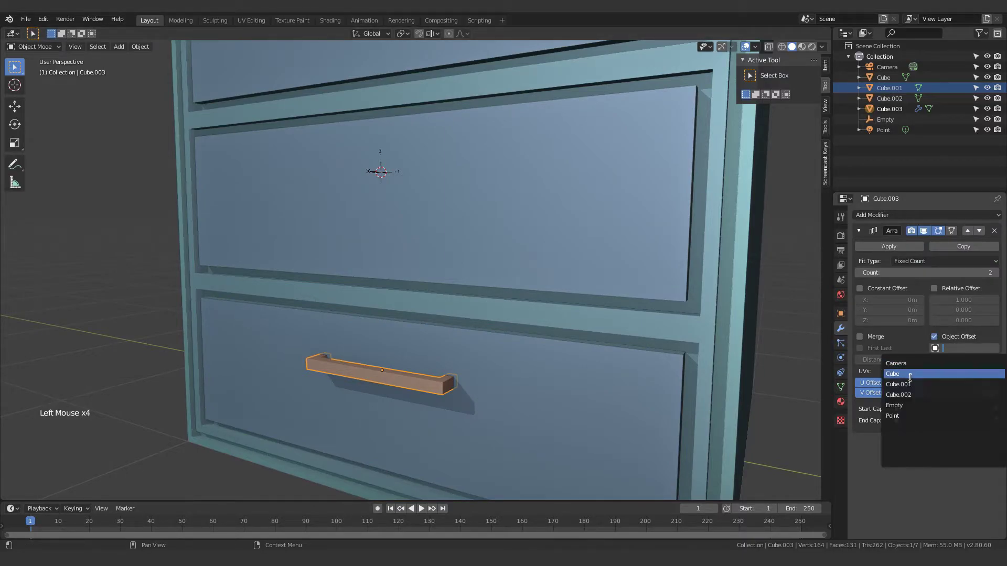
left_click(894, 406)
Undo the accidental moves of the Empty and the drawer handle.
middle_click_drag(566, 298, 570, 338, "shift")
scroll(577, 389, "down", 4)
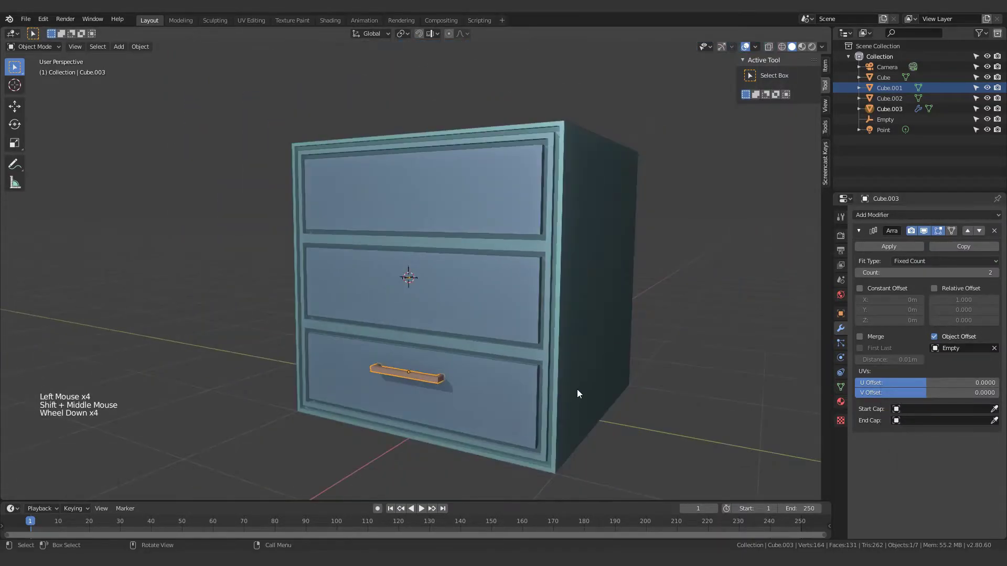
middle_click_drag(577, 389, 702, 383)
middle_click_drag(498, 320, 286, 328)
scroll(338, 335, "up", 2)
scroll(338, 338, "up", 2)
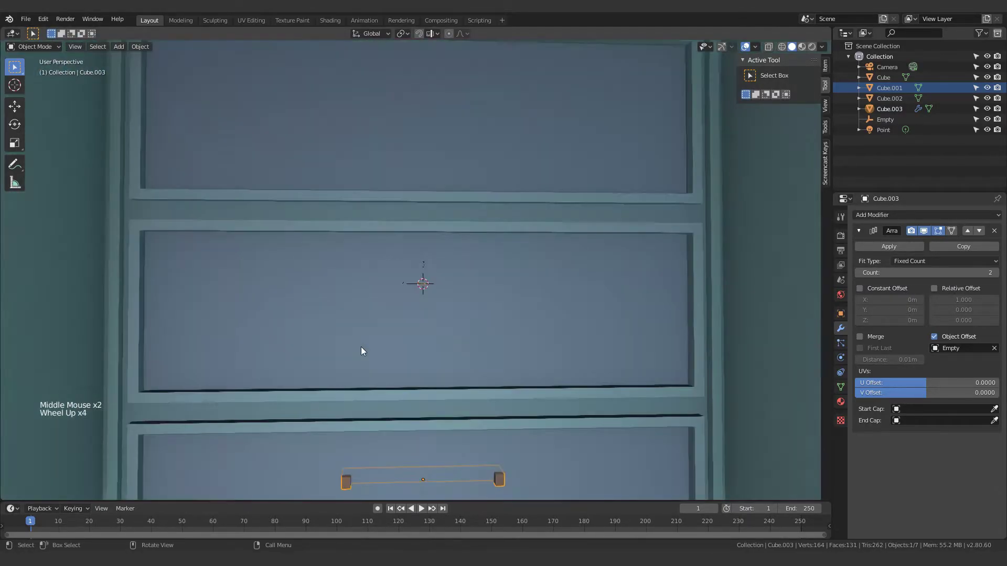
middle_click_drag(364, 351, 545, 312)
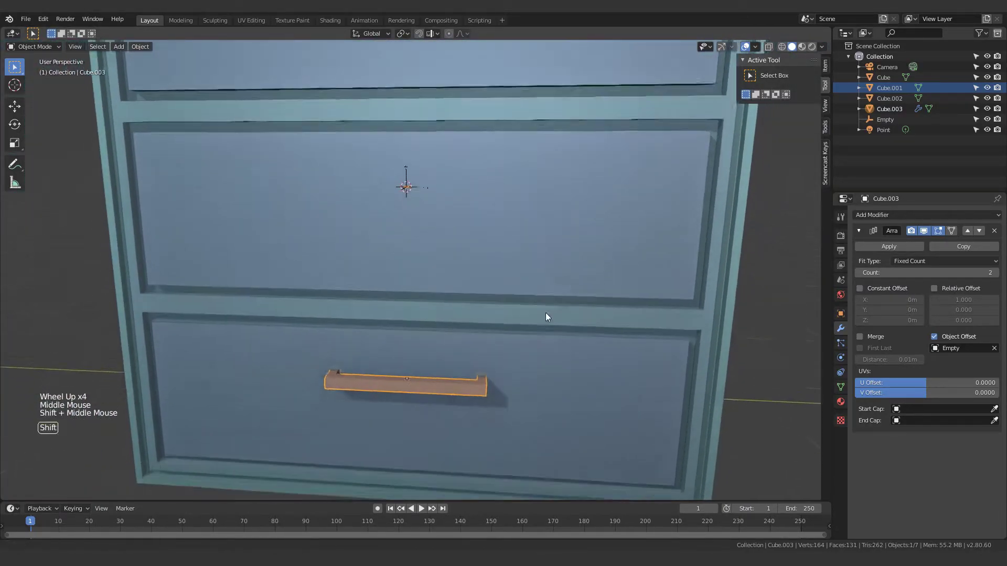
left_click(404, 181)
left_click(404, 180)
key("g")
scroll(474, 336, "down", 4)
left_click(249, 338)
middle_click_drag(315, 367, 230, 397)
key("g")
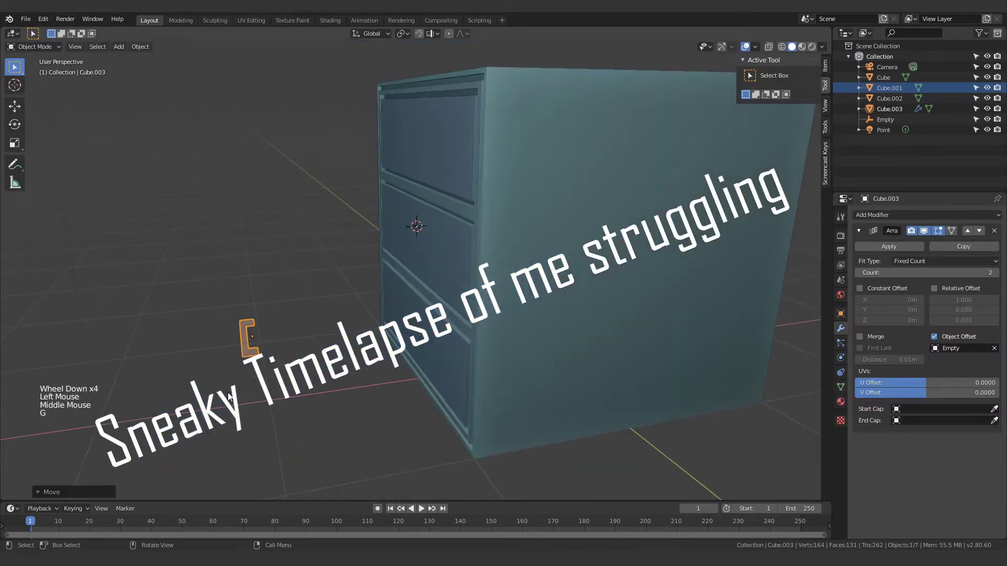
key("ctrl+z")
key("ctrl+z")
key("ctrl+z")
key("ctrl+z")
key("ctrl+z")
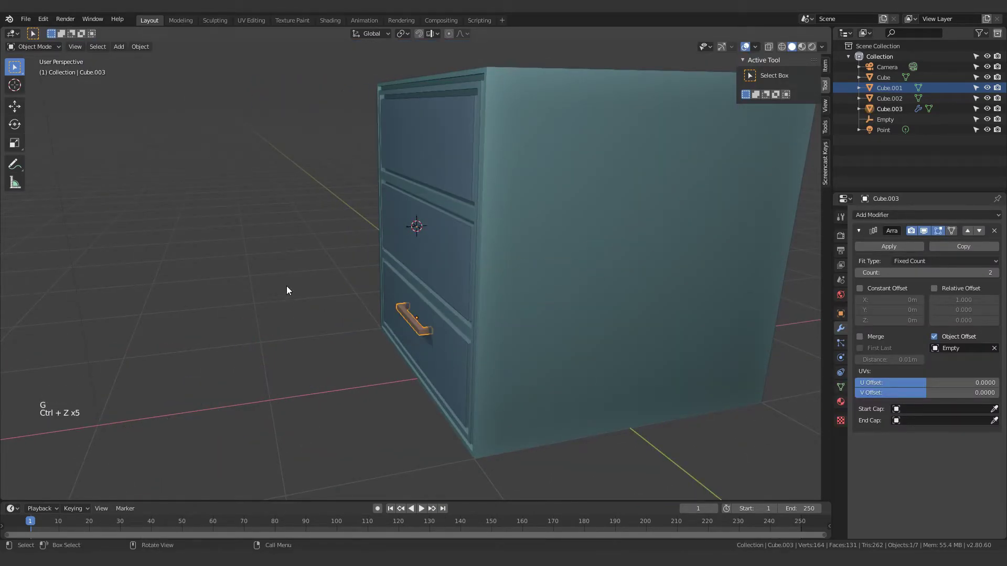
Reselect the Empty and add a fresh Empty with Shift+A.
left_click(286, 285)
middle_click_drag(287, 286, 414, 313)
scroll(367, 302, "up", 3)
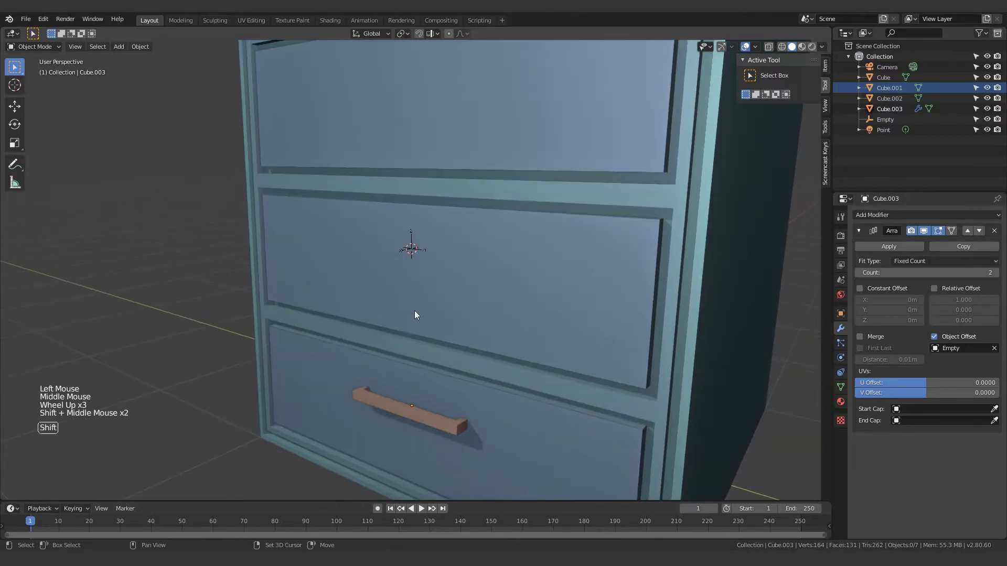
left_click(412, 238)
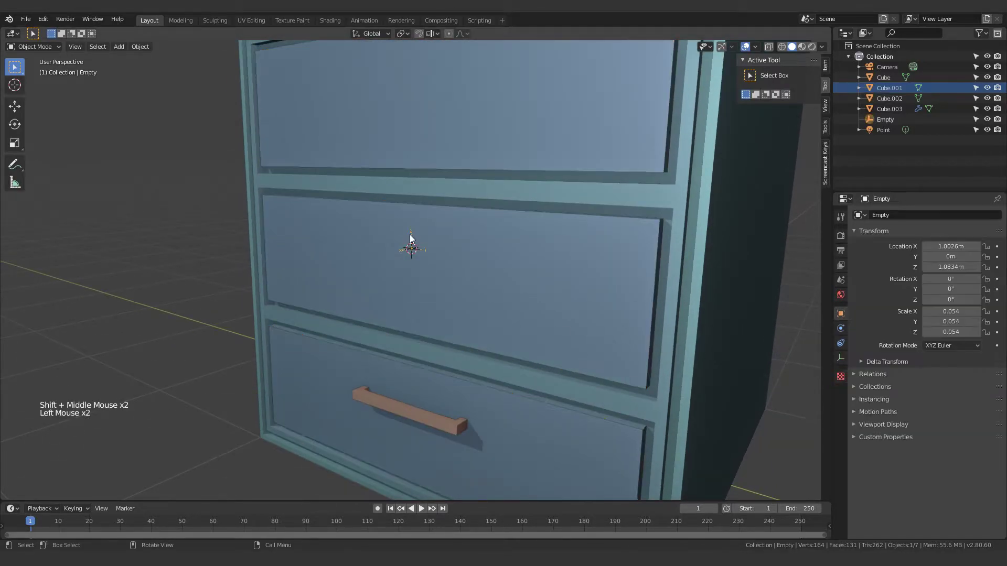
scroll(410, 242, "up", 2)
key("shift+a")
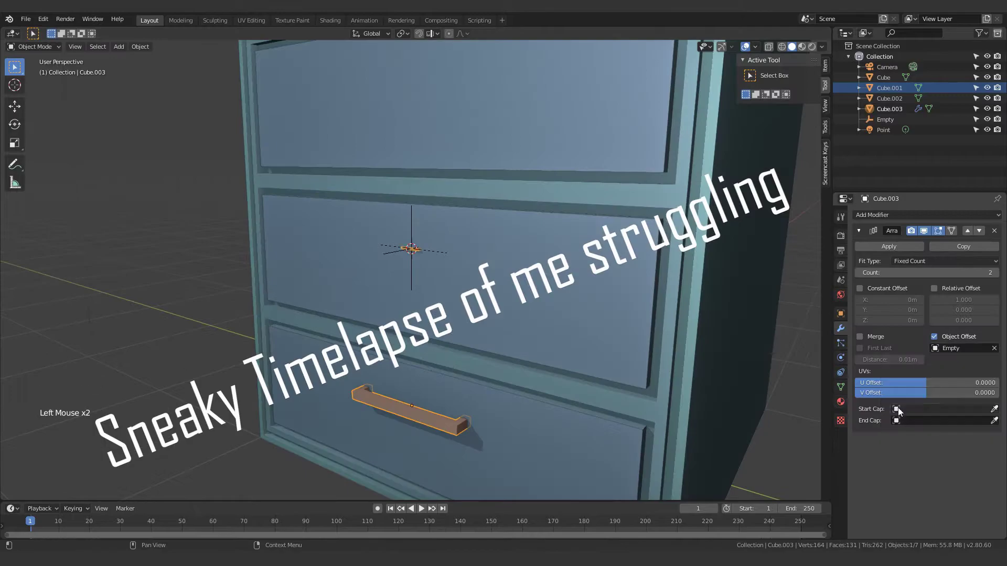
scroll(420, 315, "down", 8)
middle_click_drag(420, 314, 597, 442)
scroll(373, 200, "down", 5)
Snap the Empty to the 3D cursor at the middle drawer's centre.
left_click(526, 376)
left_click(531, 401)
key("shift+s")
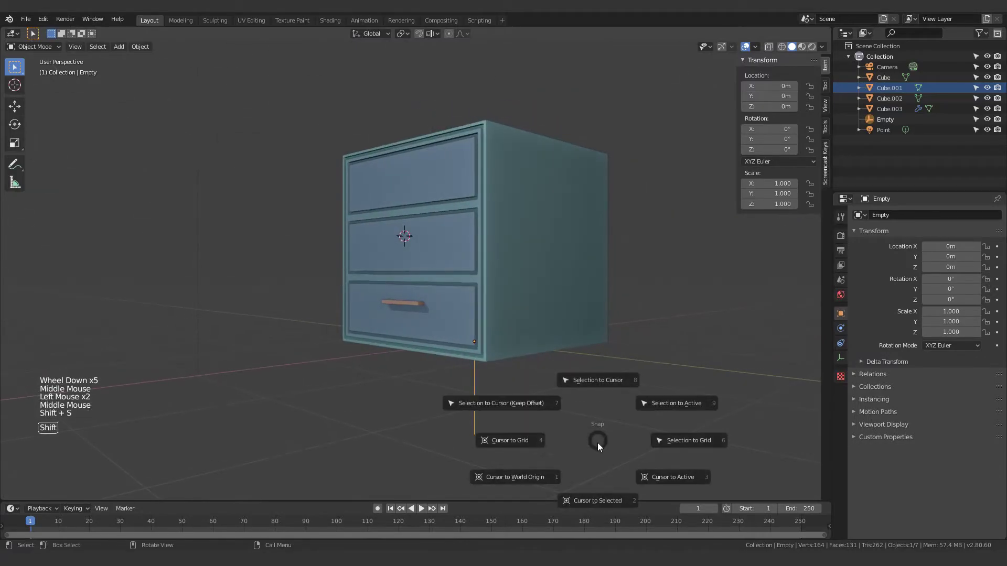
left_click(584, 387)
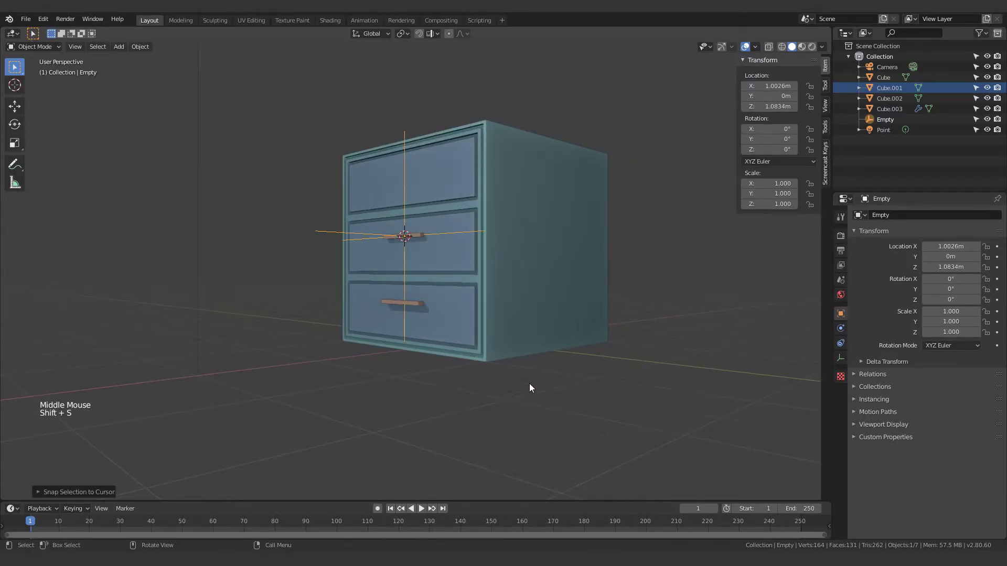
middle_click_drag(530, 383, 414, 311)
Raise the handle Array's Count to 3 so every drawer gets a handle.
left_click(418, 302)
scroll(417, 298, "up", 4)
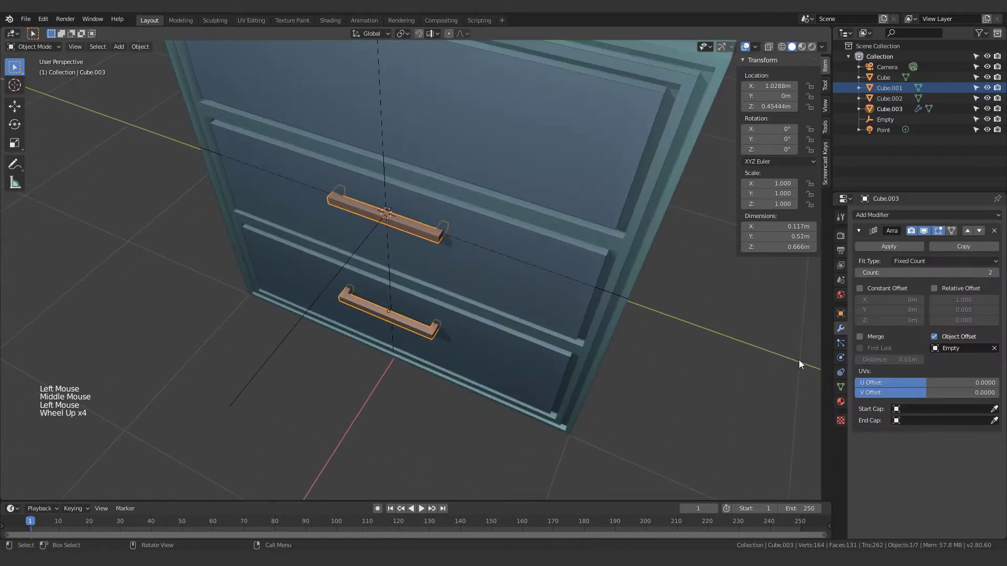
left_click(996, 273)
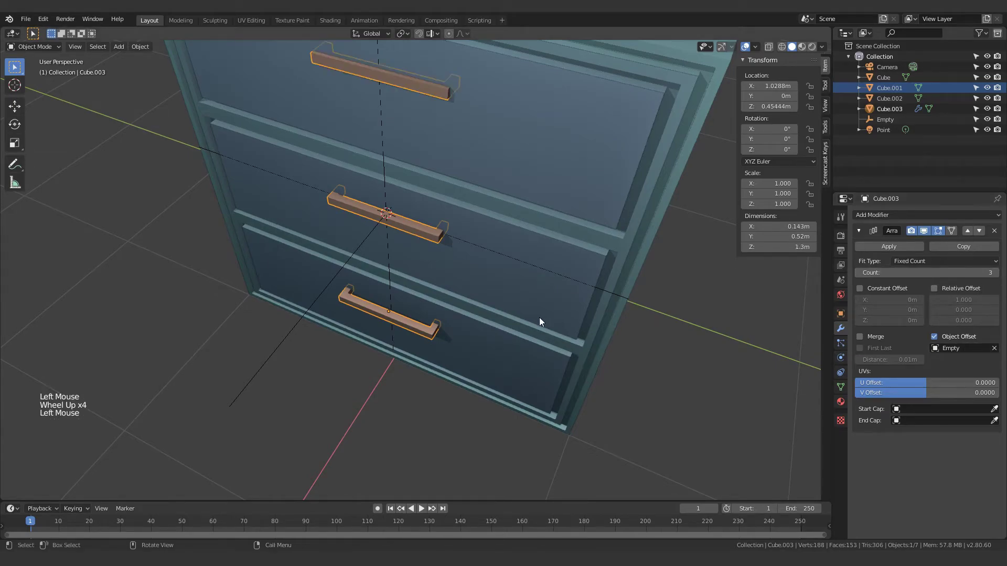
scroll(662, 295, "down", 1)
left_click(663, 297)
middle_click_drag(539, 316, 577, 287)
scroll(387, 352, "up", 2)
Slide the arrayed handles along X.
left_click(387, 352)
middle_click_drag(387, 351, 438, 318)
key("g")
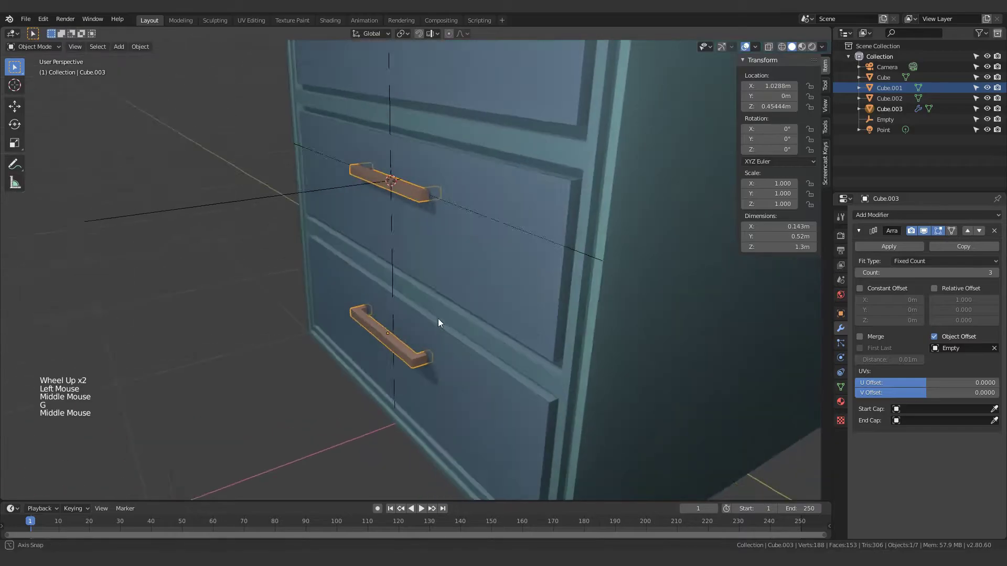
key("g")
middle_click_drag(231, 385, 462, 323)
scroll(410, 329, "down", 3)
key("g")
scroll(340, 340, "up", 2)
Scale the whole handle mesh along X in Edit Mode.
key("Tab")
scroll(360, 353, "up", 1)
scroll(367, 366, "down", 1)
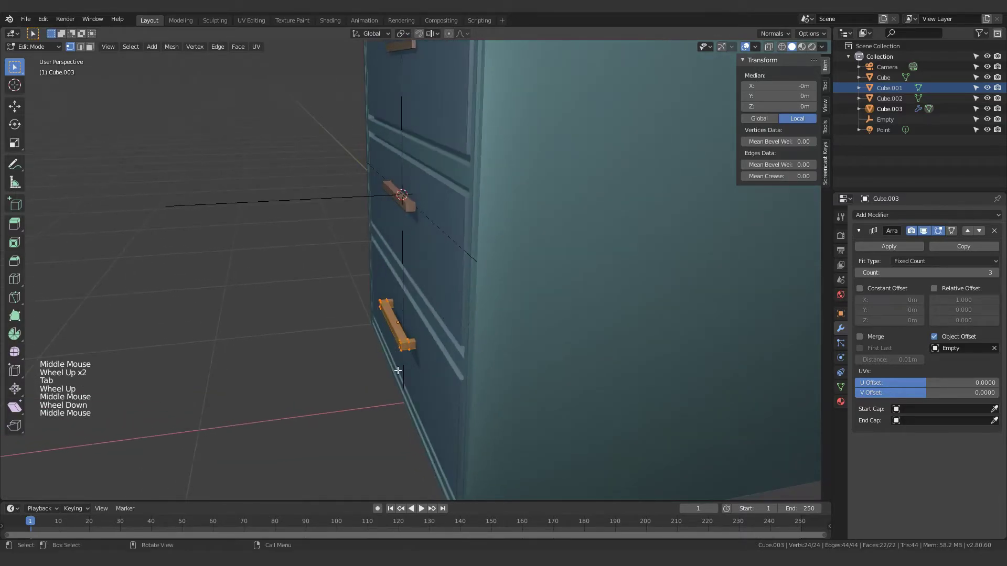
key("a")
key("s")
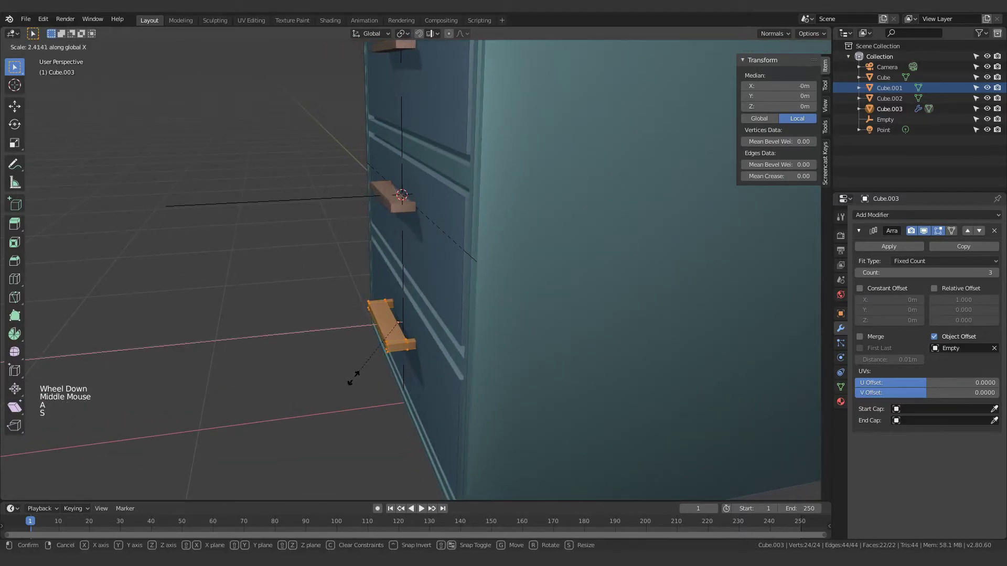
left_click(364, 396)
middle_click_drag(368, 401, 391, 397)
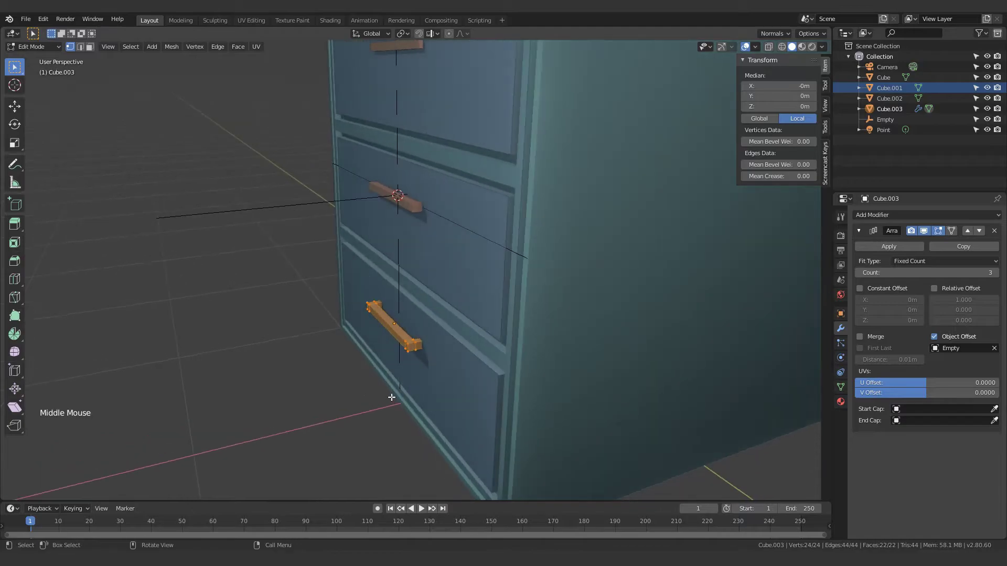
key("Tab")
middle_click_drag(396, 345, 426, 339)
scroll(426, 339, "down", 4)
Scale the handle mesh down to a smaller size.
key("s")
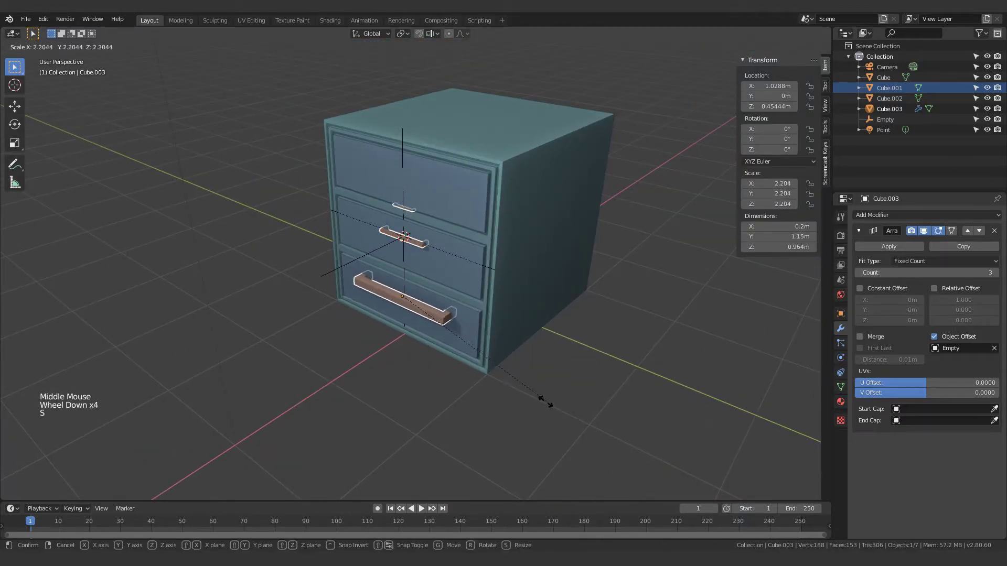
scroll(462, 373, "up", 2)
middle_click_drag(458, 376, 416, 367)
key("Tab")
scroll(416, 369, "up", 2)
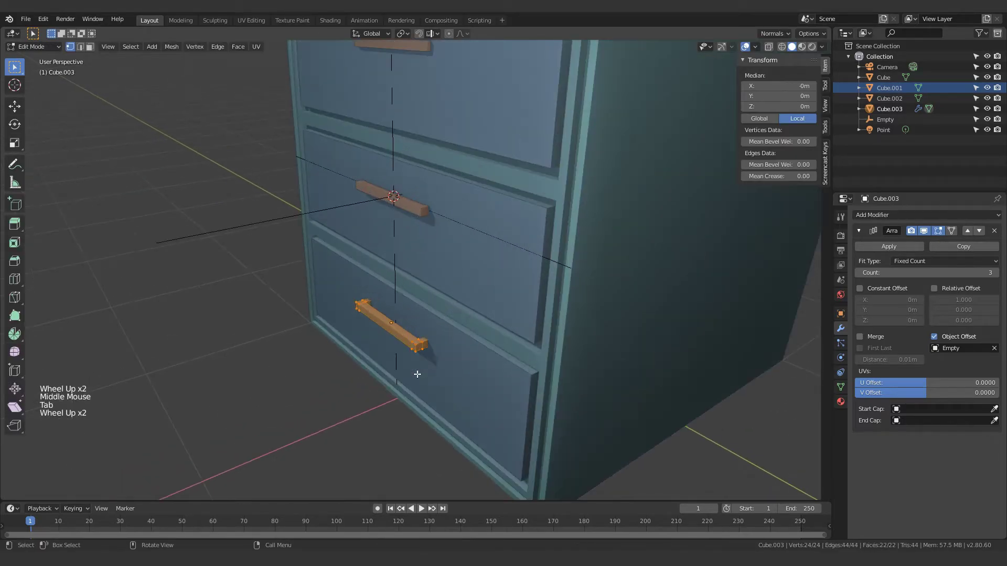
key("s")
left_click(452, 365)
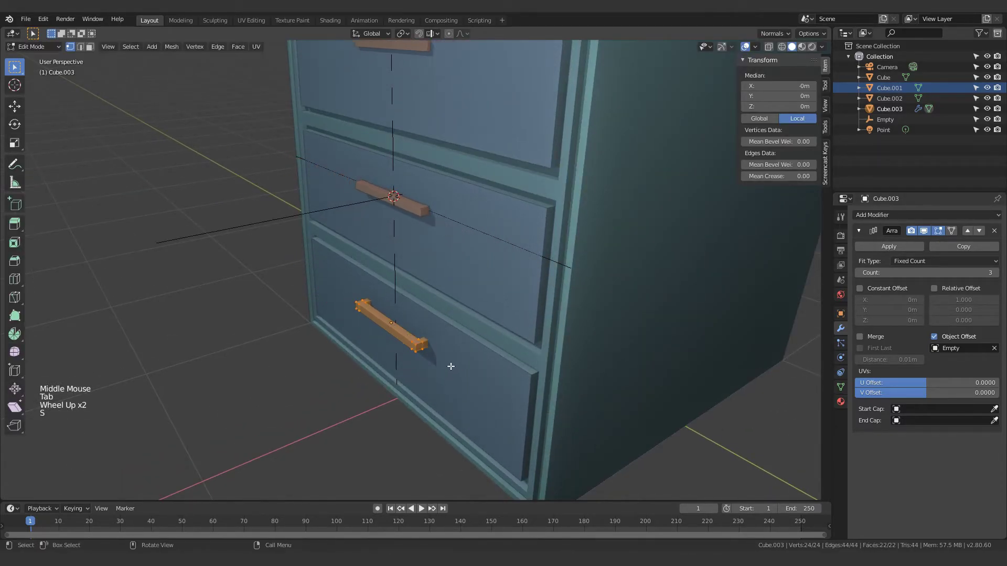
Move the handle mesh to a better spot on the drawer fronts.
middle_click_drag(449, 364, 506, 288)
scroll(420, 384, "up", 4)
scroll(418, 279, "up", 3)
key("g")
left_click(411, 294)
scroll(478, 328, "down", 1)
scroll(471, 302, "down", 2)
scroll(471, 302, "down", 1)
scroll(498, 294, "up", 3)
key("Tab")
key("Tab")
key("Tab")
scroll(560, 288, "up", 1)
key("Tab")
Inset the handle's top face to cut a groove, then leave Edit Mode.
scroll(505, 288, "up", 1)
key("3")
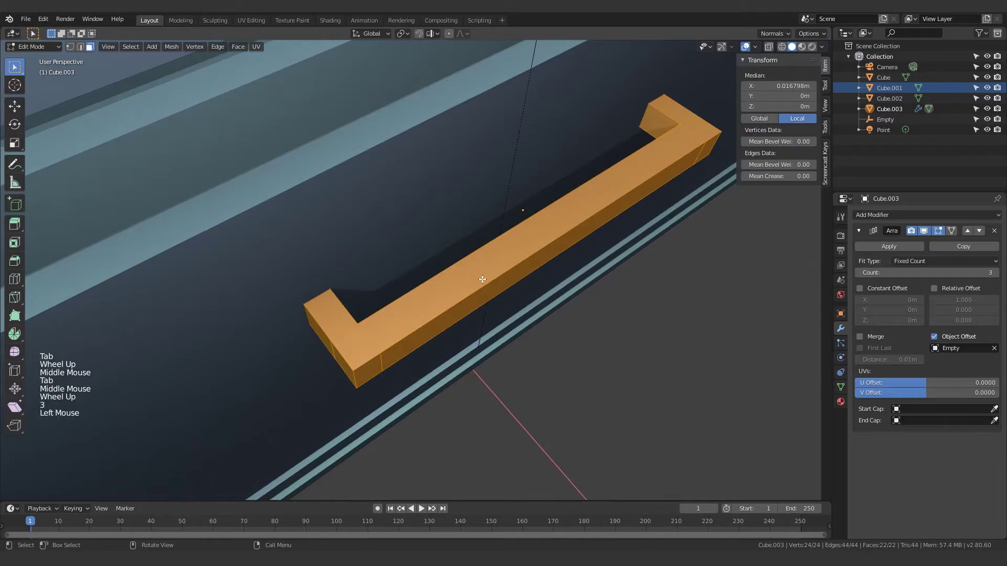
left_click(488, 273)
key("i")
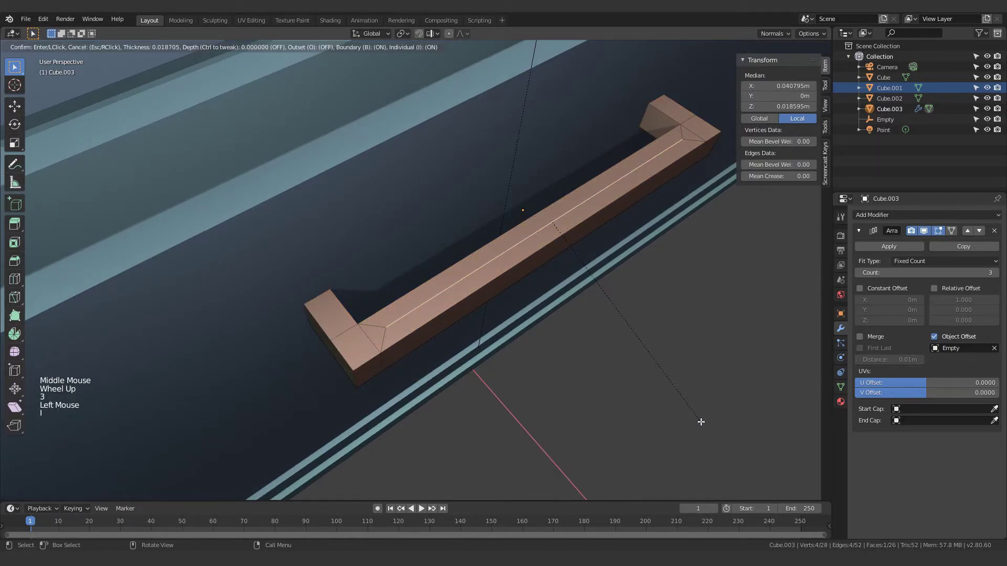
key("Tab")
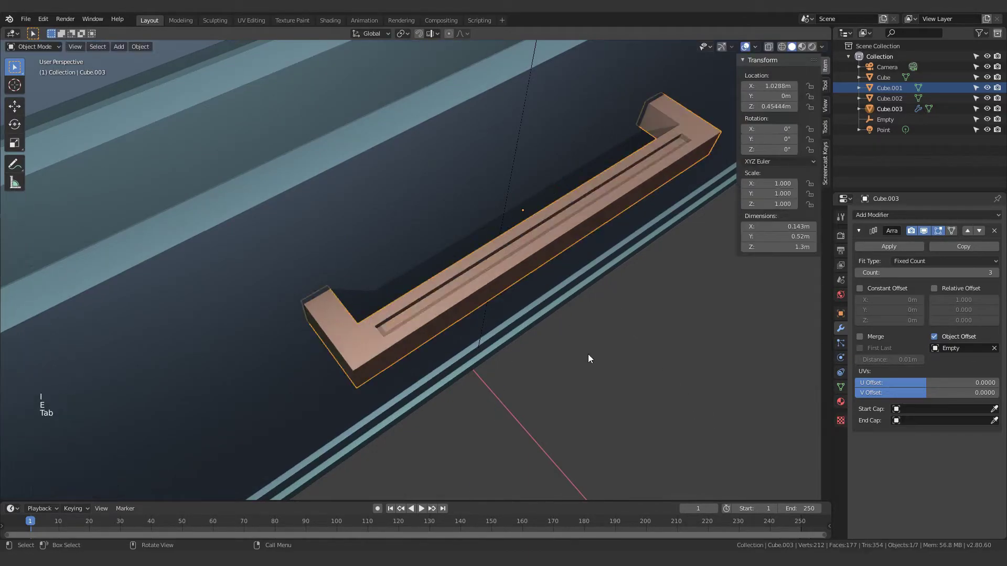
Switch the viewport to Rendered shading to preview the handles.
middle_click_drag(587, 354, 622, 357)
scroll(577, 388, "down", 5)
left_click(541, 418)
middle_click_drag(542, 417, 483, 360)
key("z")
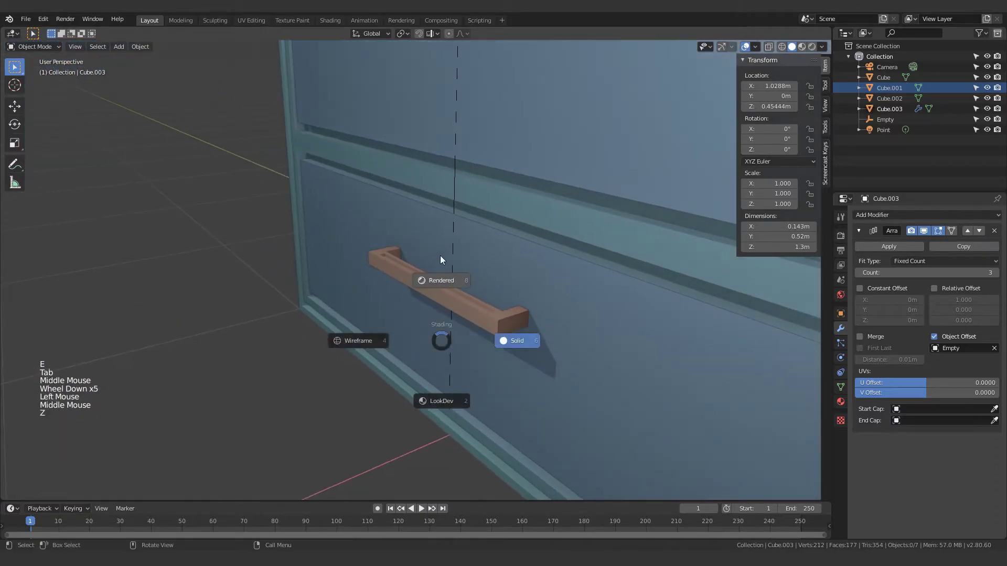
left_click(440, 256)
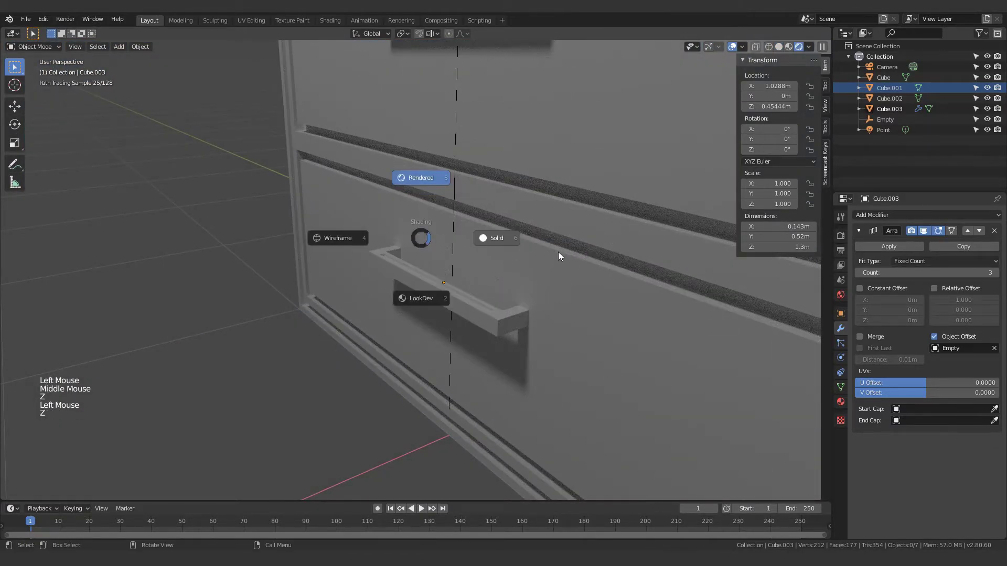
Select the cabinet body Cube to bring up its material settings.
middle_click_drag(558, 256, 440, 297)
scroll(539, 333, "down", 4)
left_click(539, 332)
middle_click_drag(540, 332, 669, 318)
left_click(596, 305)
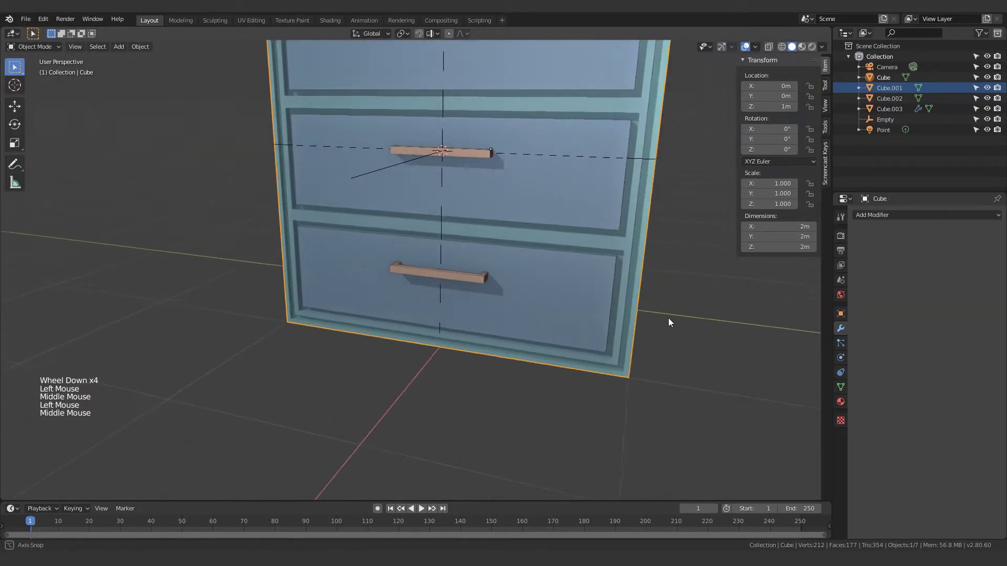
scroll(562, 242, "down", 4)
scroll(486, 345, "down", 1, "shift")
scroll(486, 345, "up", 3)
mouse_move(562, 241)
middle_mouse_down("shift")
mouse_move(486, 346)
mouse_move(450, 264)
mouse_move(458, 243)
middle_mouse_up("shift")
Switch to rendered shading and give the cabinet body a new material with a darker base colour.
key("z")
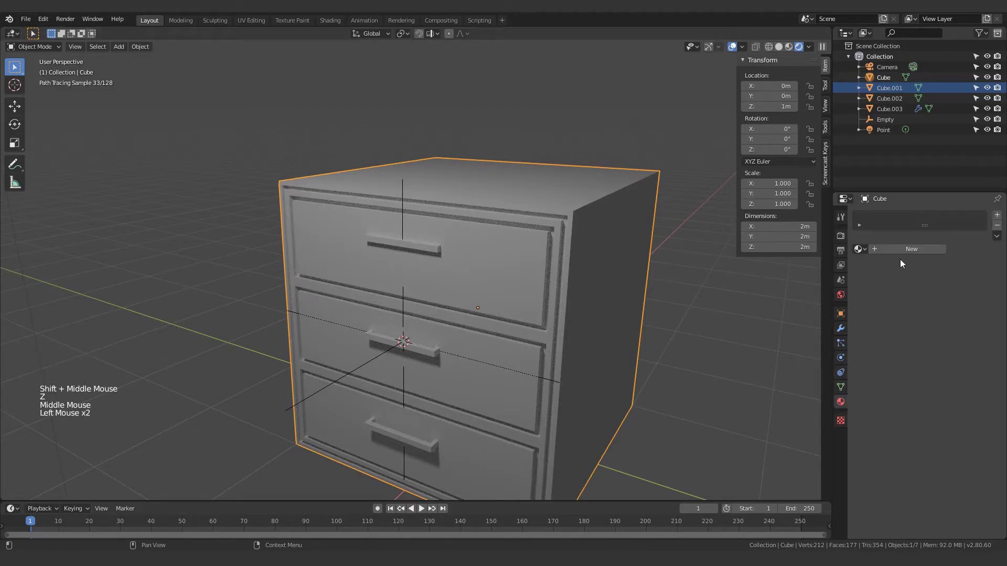
left_click(886, 251)
left_click(964, 348)
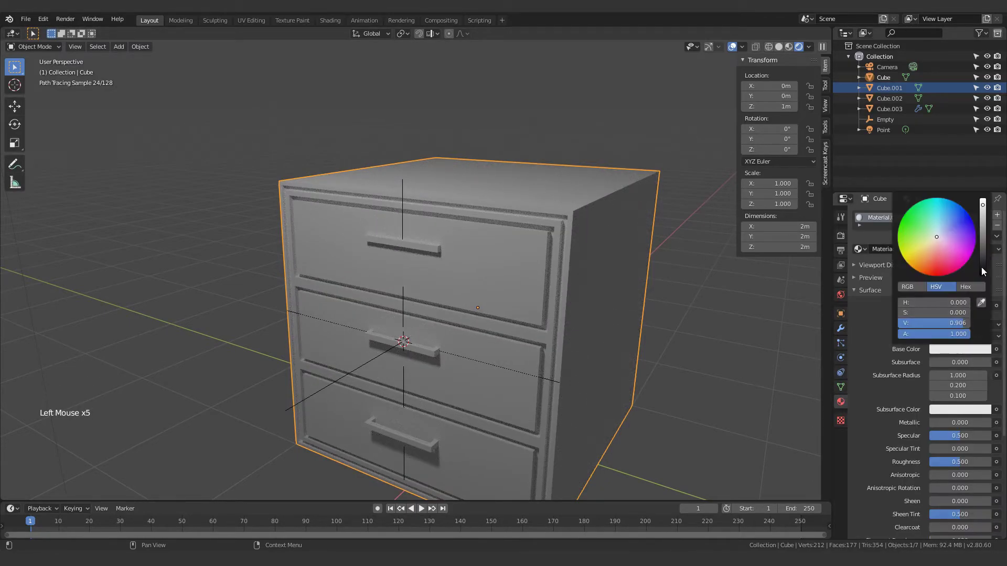
left_click_drag(980, 267, 983, 255)
Give the drawer fronts a new material with a mid-grey base colour.
middle_click_drag(631, 285, 454, 270)
left_click(454, 269)
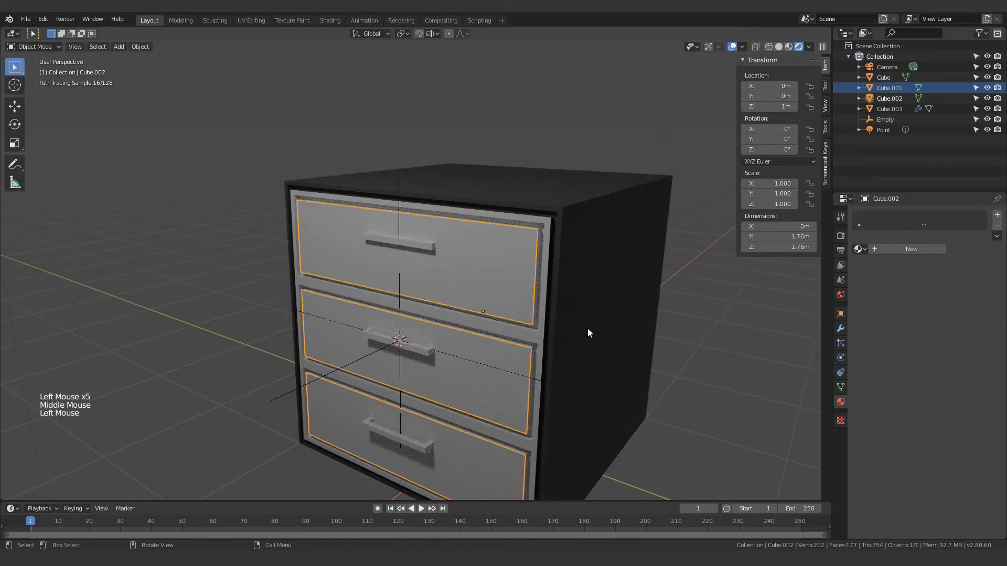
left_click(894, 251)
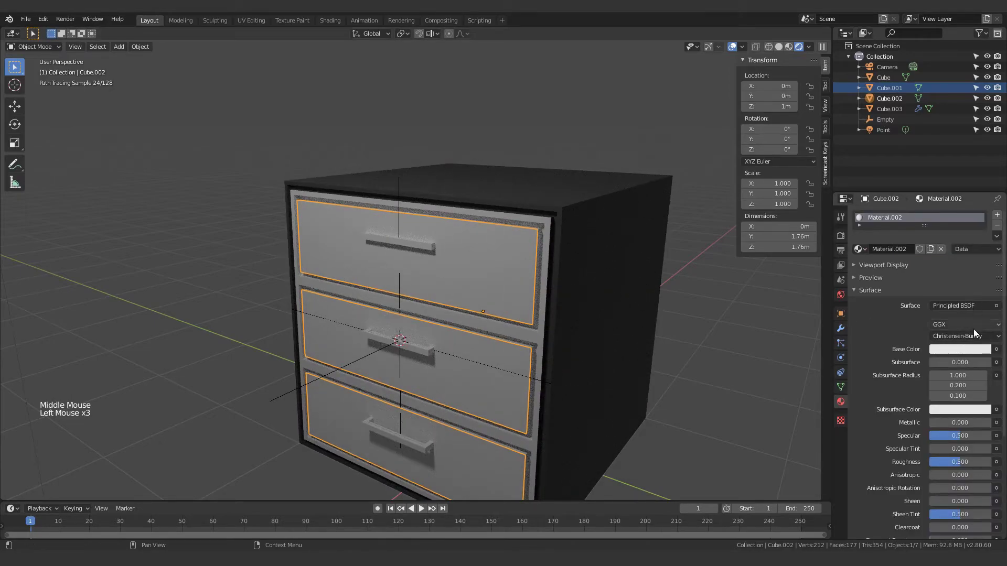
left_click(974, 349)
left_click(983, 252)
left_click_drag(983, 246, 972, 230)
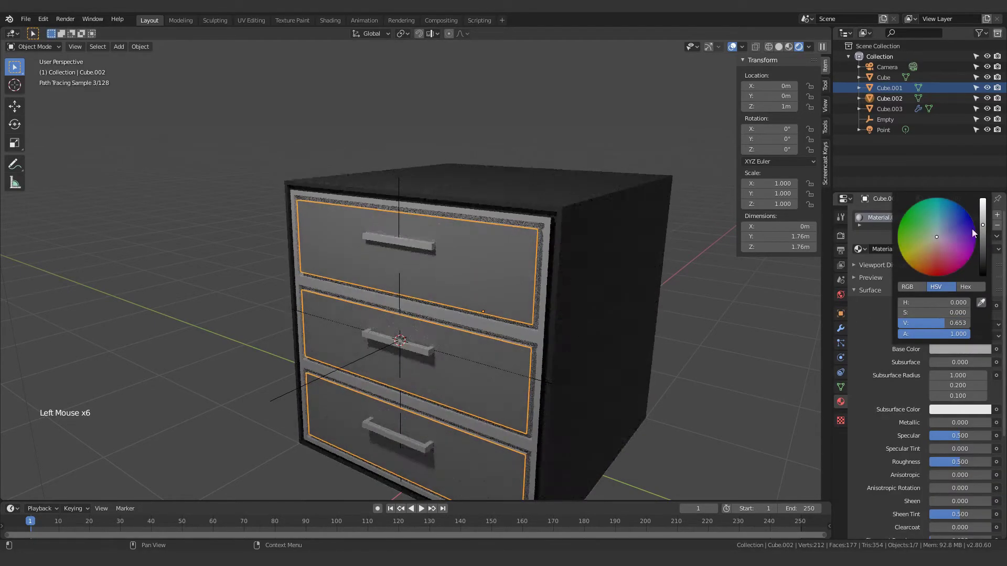
middle_click_drag(655, 294, 726, 265, "shift")
left_click(978, 345)
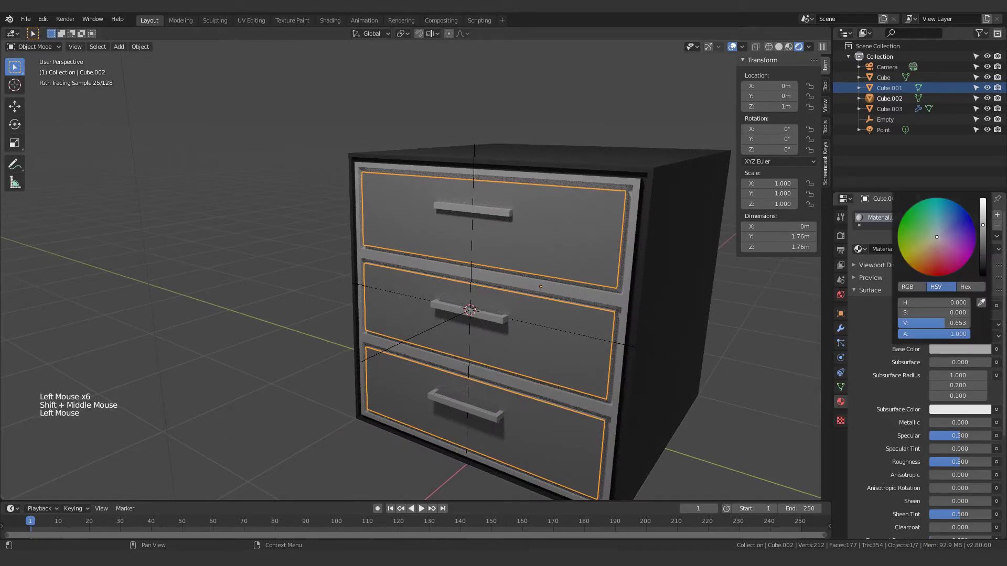
left_click(640, 208)
Give the panel behind the drawers, Cube.001, a new grey material, Material.003.
left_click(634, 203)
middle_click_drag(633, 202, 653, 204)
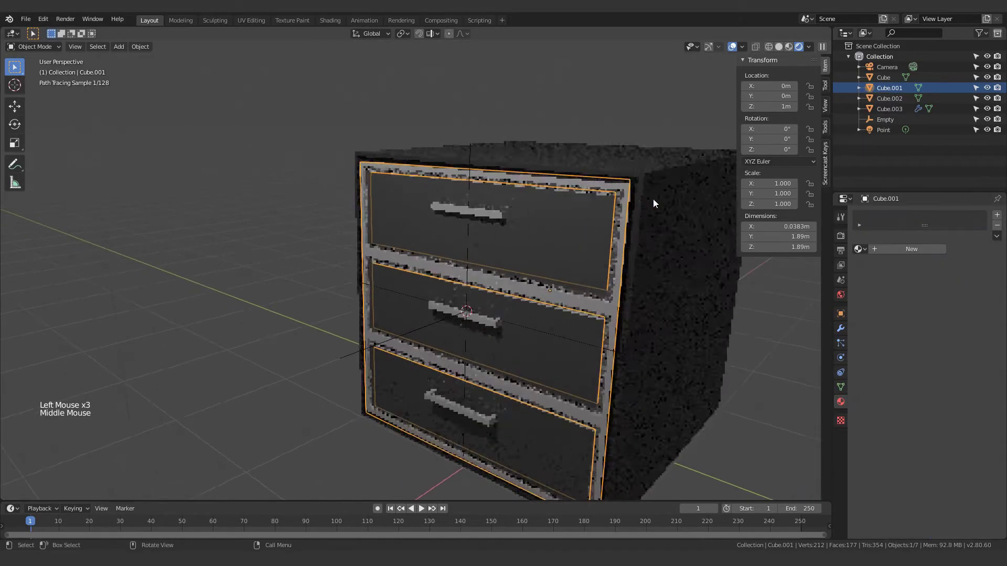
left_click(909, 249)
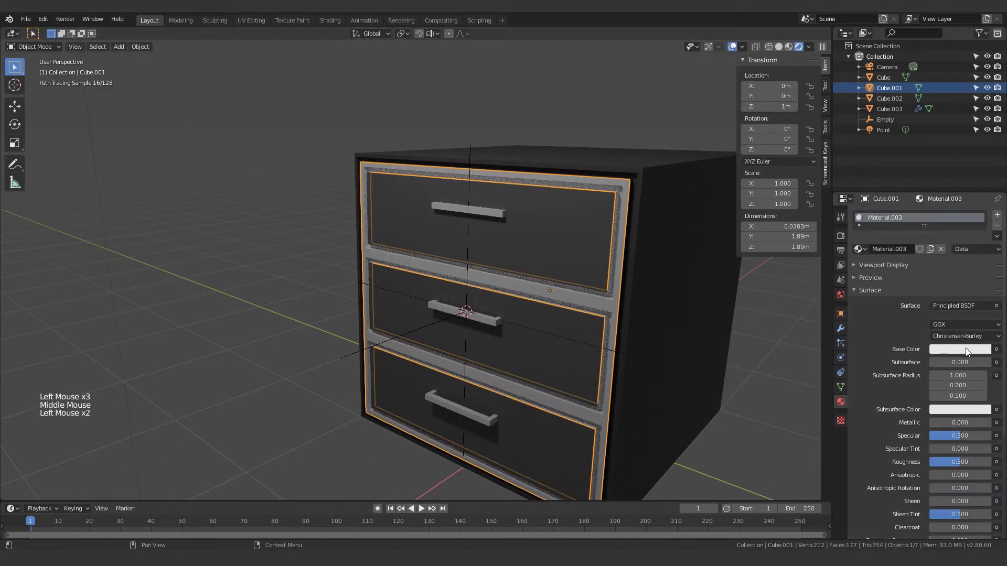
left_click(968, 349)
left_click(983, 230)
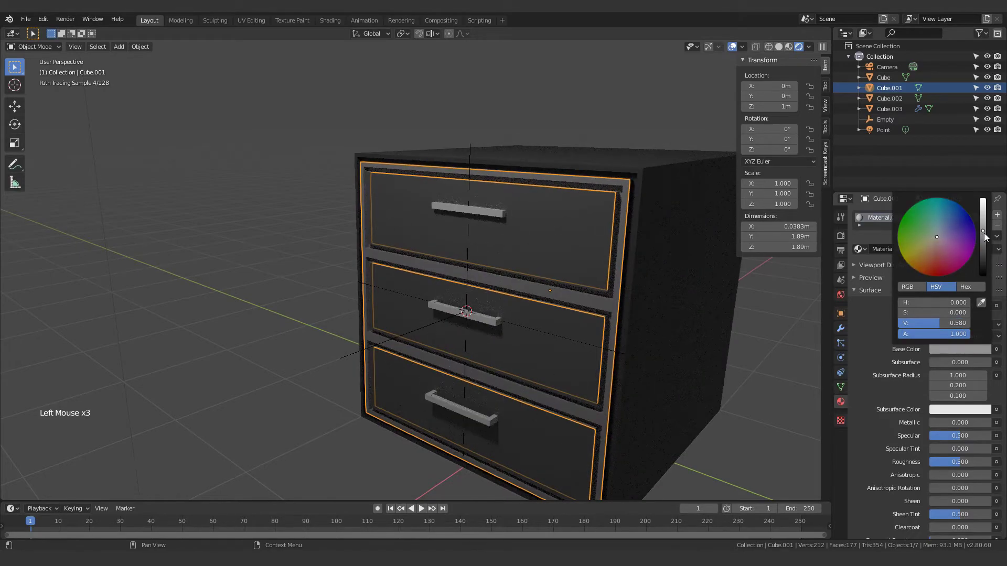
Give the handles a new material, Material.004, with Metallic 1.0 and Roughness 0.
left_click(550, 248)
left_click(502, 213)
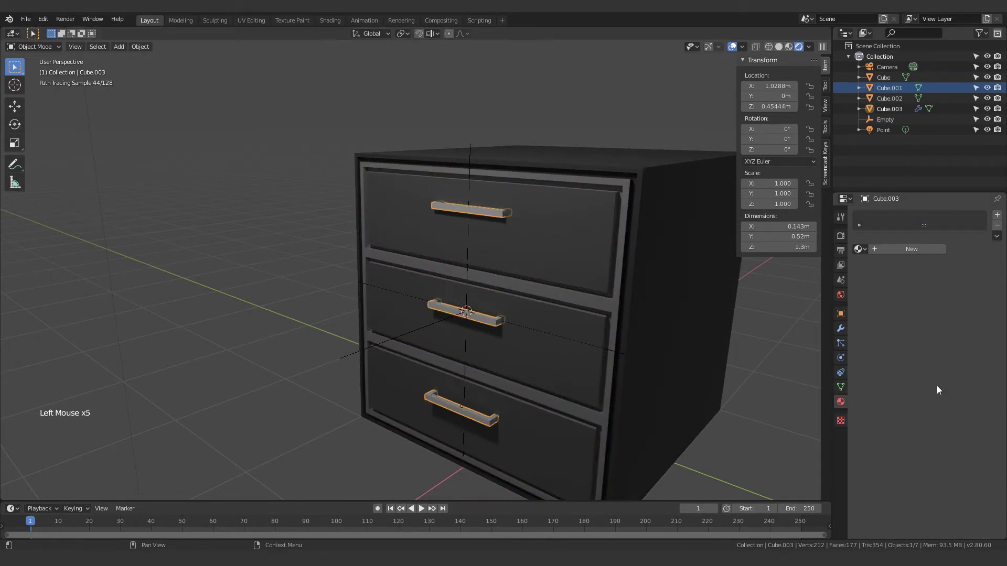
left_click(918, 250)
left_click_drag(960, 422, 986, 422)
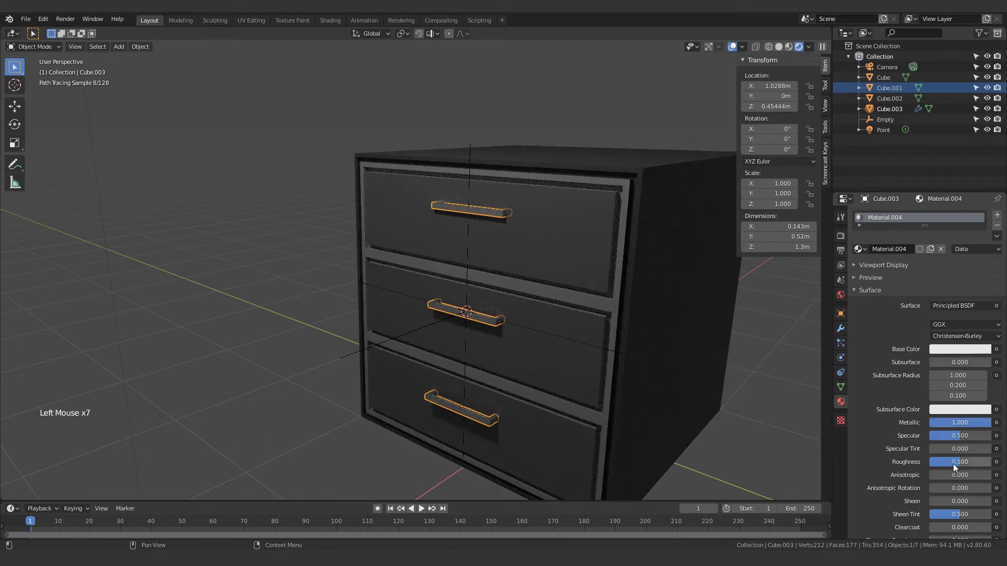
left_click_drag(952, 464, 891, 463)
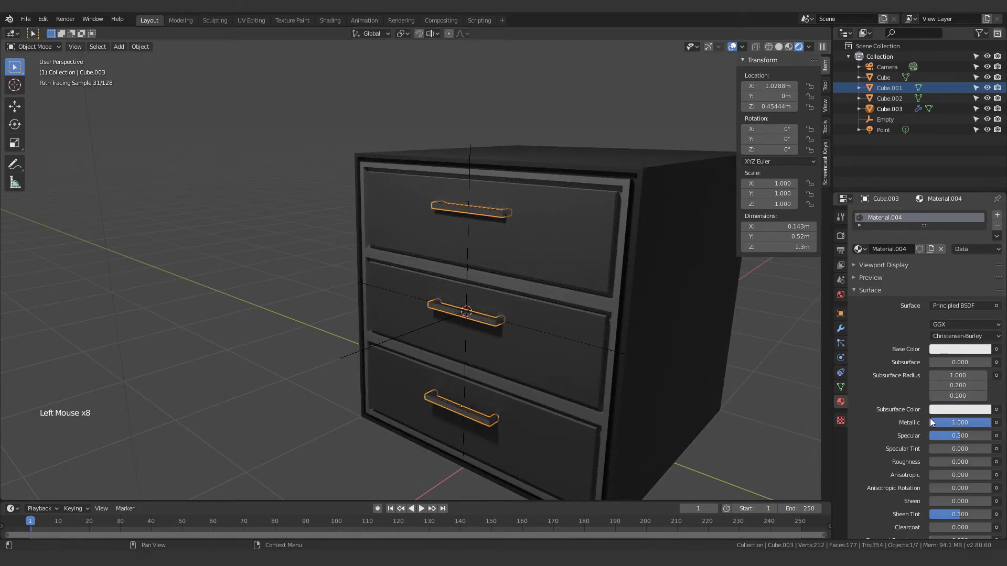
left_click(319, 353)
middle_click_drag(576, 266, 462, 226, "shift")
left_click(492, 405)
Snap the cursor to the world origin and add a plane scaled by 10 twice, 200 m across.
scroll(472, 406, "down", 5)
key("shift+s")
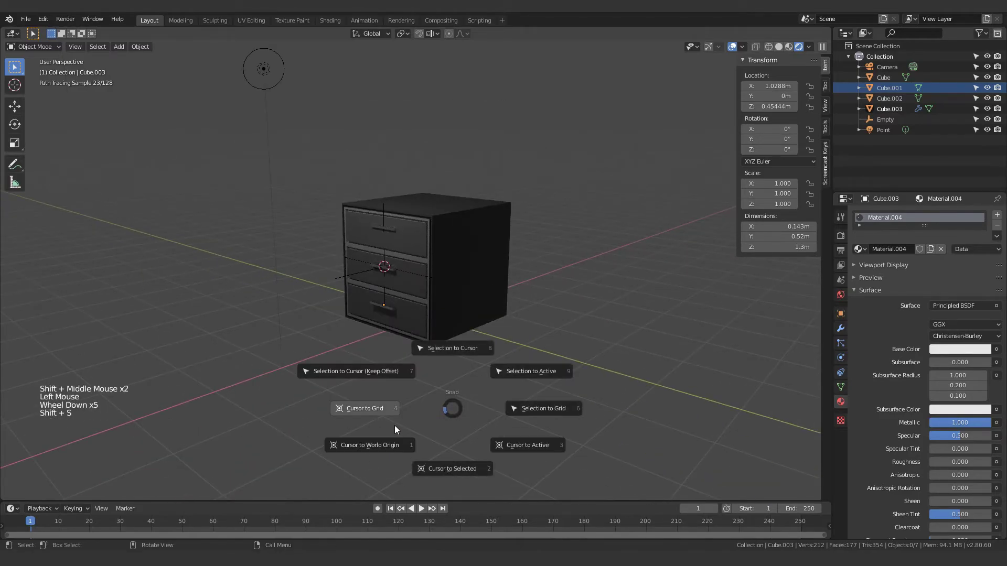
left_click(395, 441)
key("shift+a")
mouse_move(407, 237)
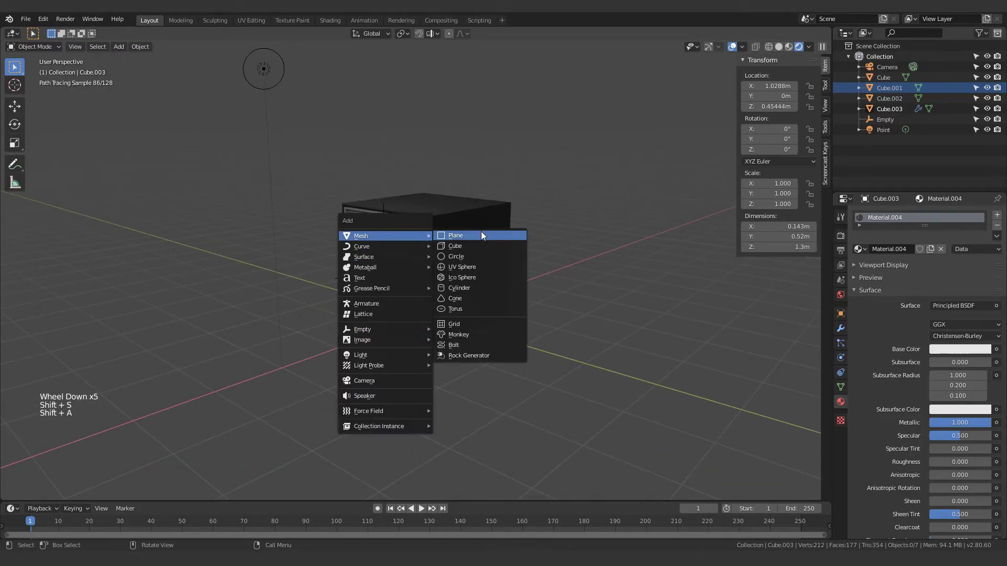
left_click(479, 235)
type("s10")
key("Return")
type("s")
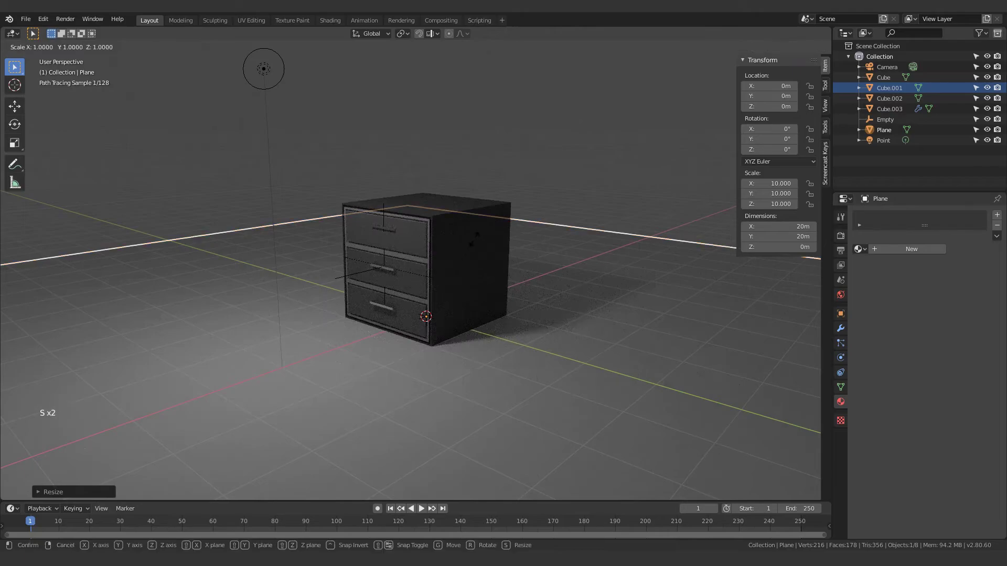
type("10")
key("Return")
Raise the drawer handles' material Roughness to 0.158.
scroll(411, 94, "up", 4)
middle_click_drag(410, 94, 453, 106, "shift")
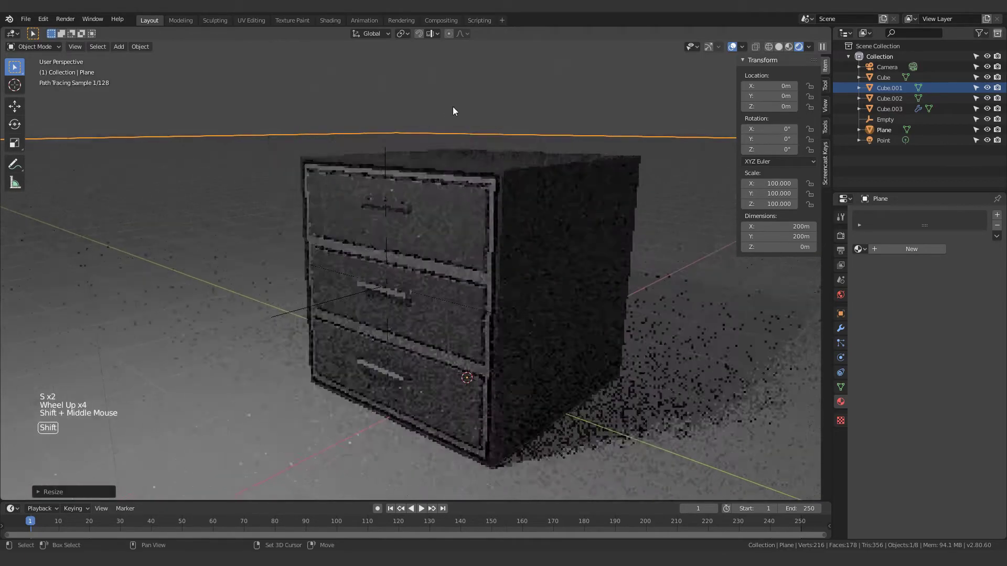
scroll(424, 189, "up", 2)
left_click(385, 169)
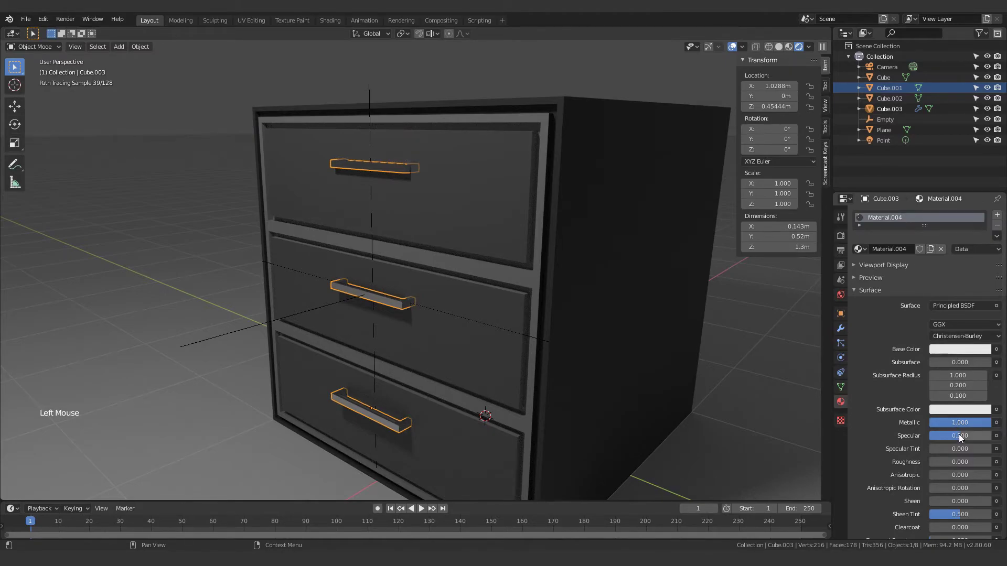
scroll(459, 117, "down", 5)
scroll(436, 329, "up", 4)
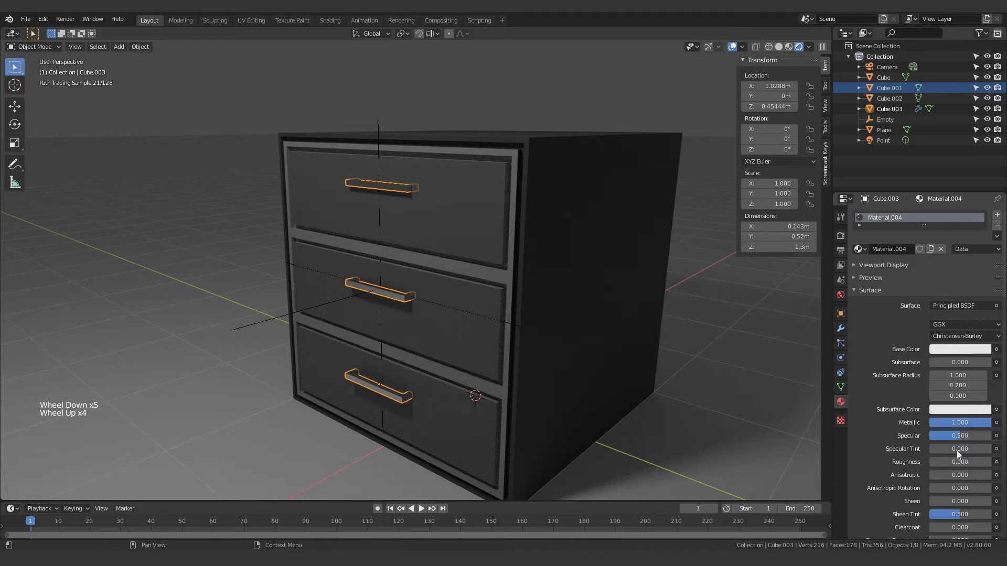
left_click_drag(946, 462, 955, 462)
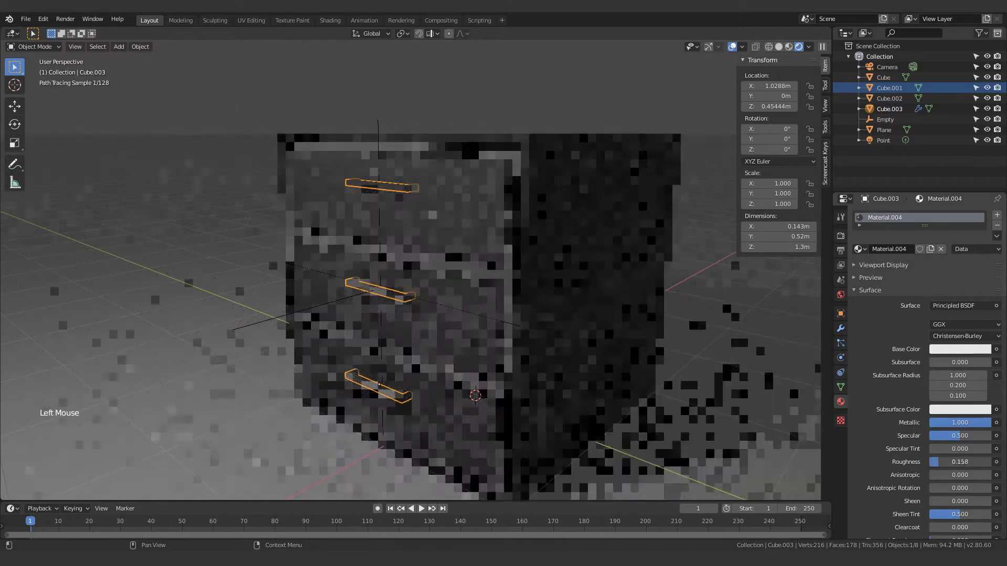
left_click(204, 84)
Duplicate the point light twice above the cabinet, moving one along X to the far side.
scroll(236, 78, "down", 4)
left_click(247, 51)
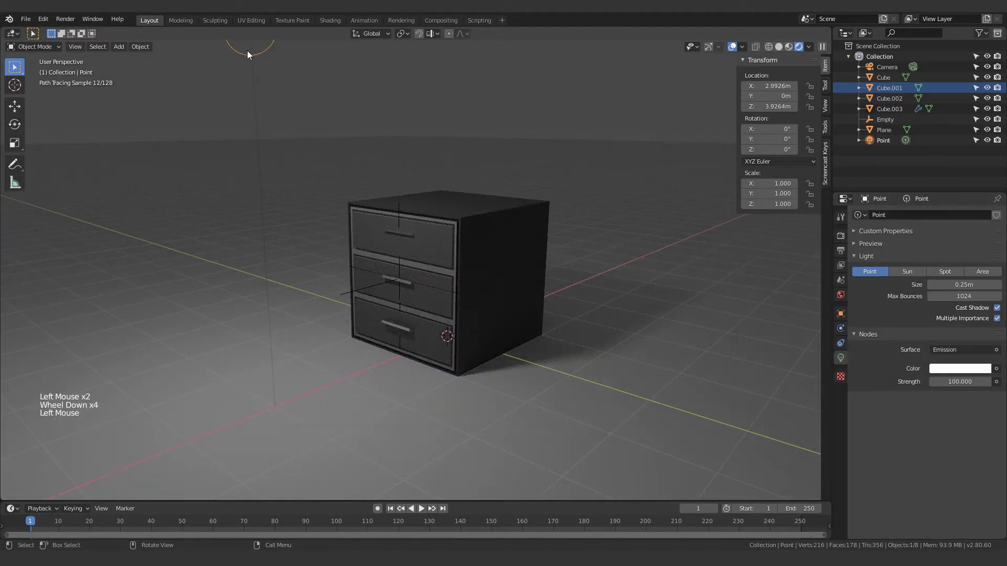
key("shift+d")
left_click(482, 200)
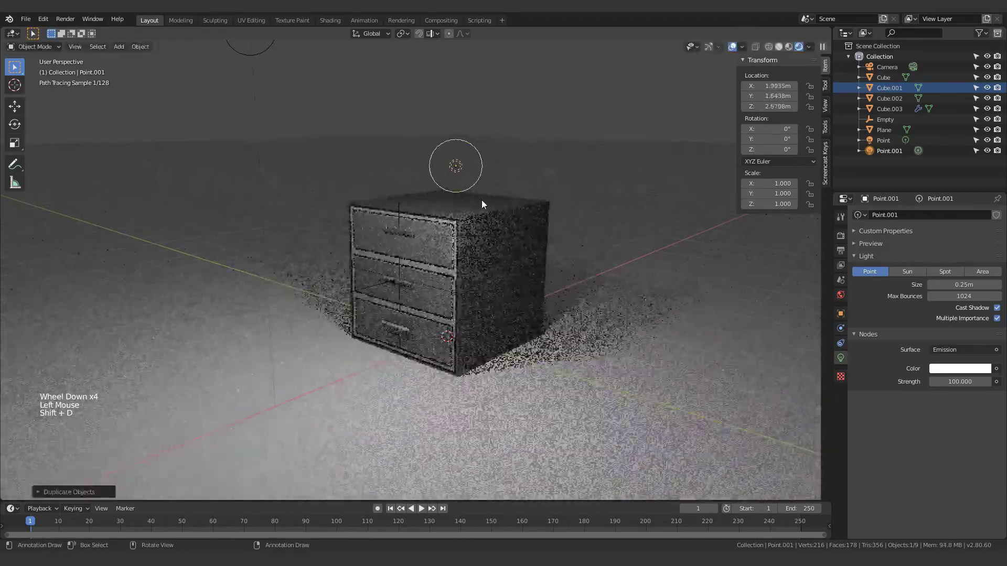
key("shift+d")
left_click(291, 129)
key("g")
key("x")
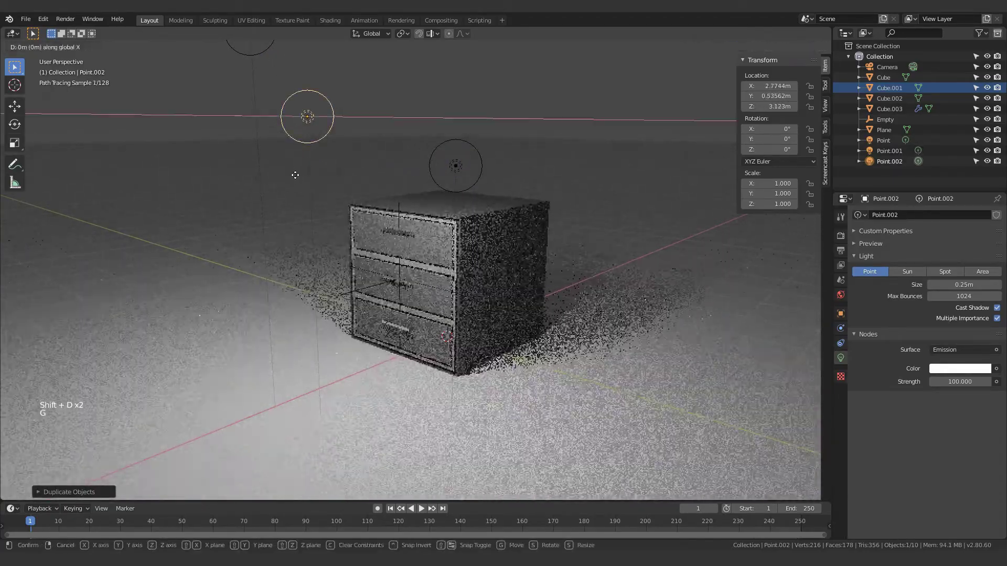
left_click(539, 156)
Select the drawer handles and change their base colour from pale green and pink to white.
scroll(334, 346, "up", 4)
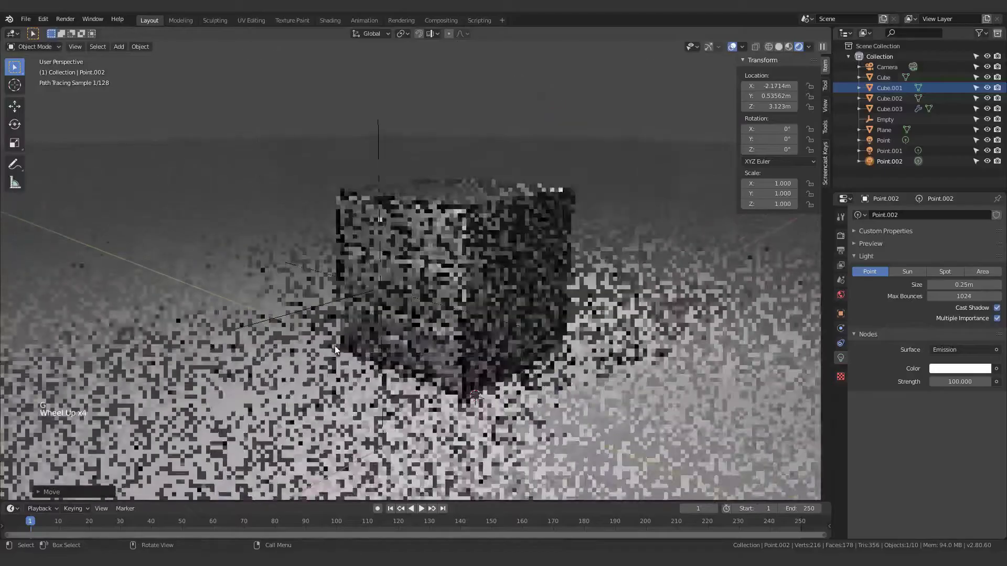
scroll(334, 345, "up", 1)
left_click(640, 165)
left_click(364, 166)
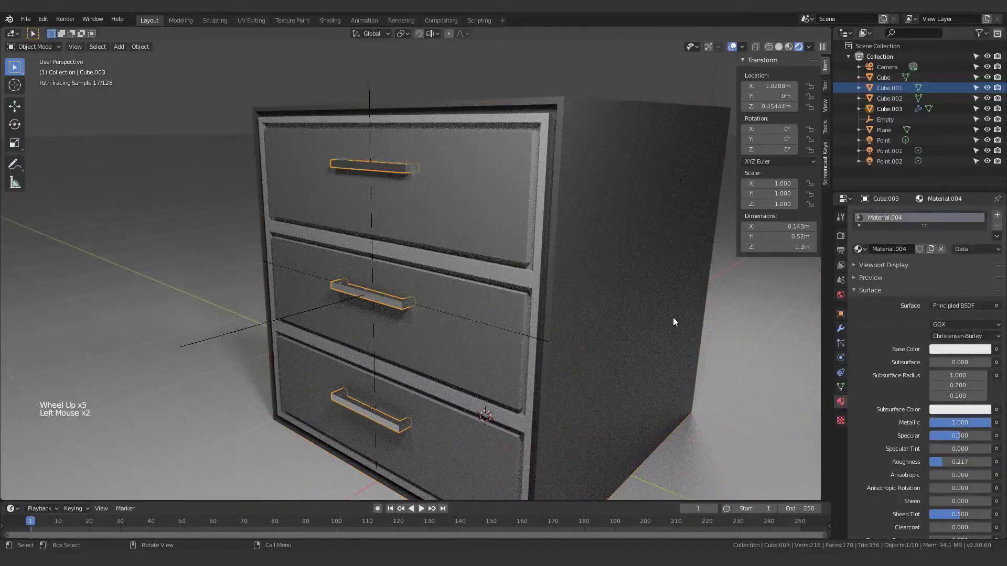
left_click(959, 349)
left_click(931, 227)
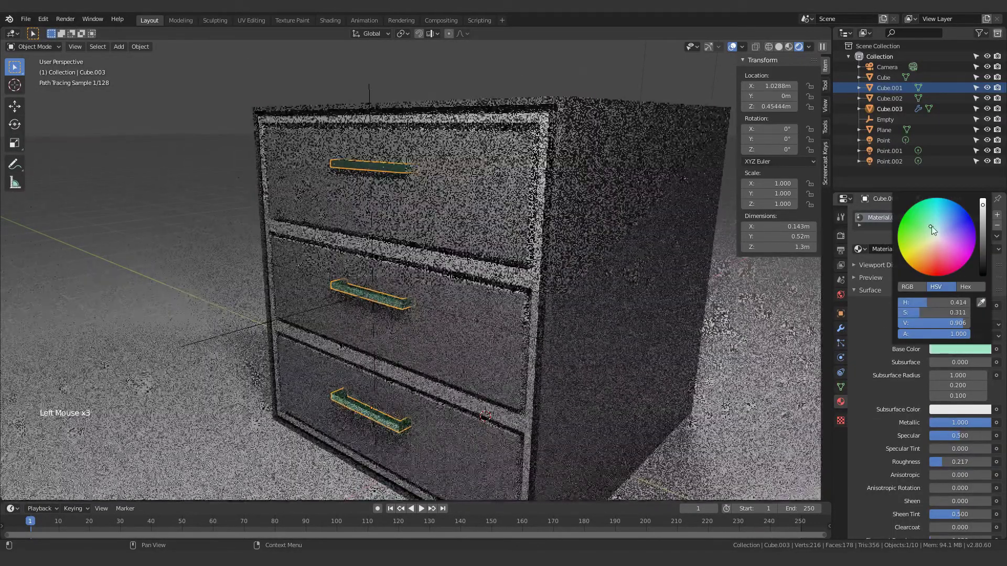
mouse_move(953, 228)
left_mouse_down()
mouse_move(942, 257)
mouse_move(943, 237)
mouse_move(938, 253)
mouse_move(936, 242)
left_mouse_up()
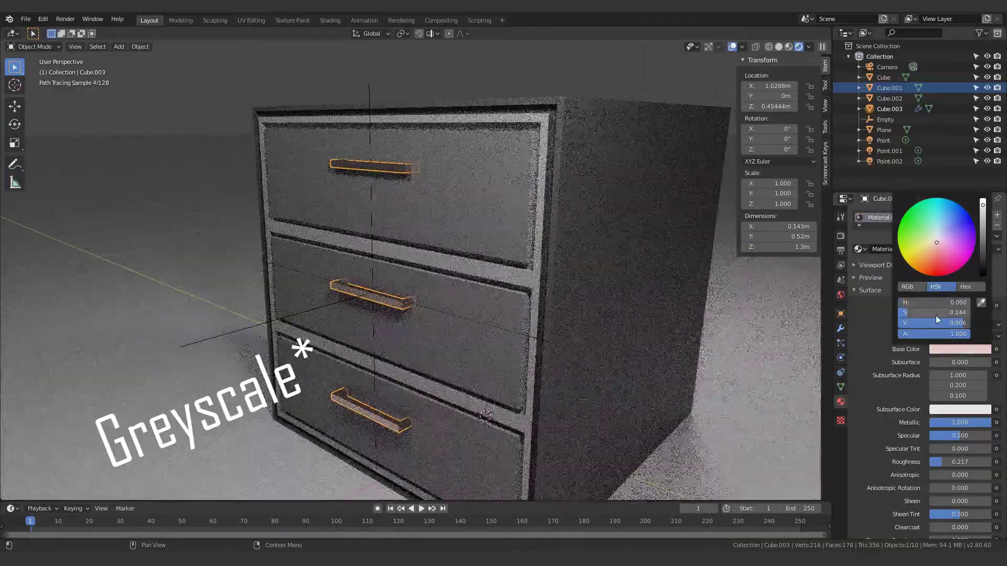
left_click_drag(936, 312, 902, 323)
Darken the handle base colour to black and briefly toggle Edit Mode on the cube.
middle_click_drag(205, 83, 329, 264)
scroll(448, 342, "up", 5)
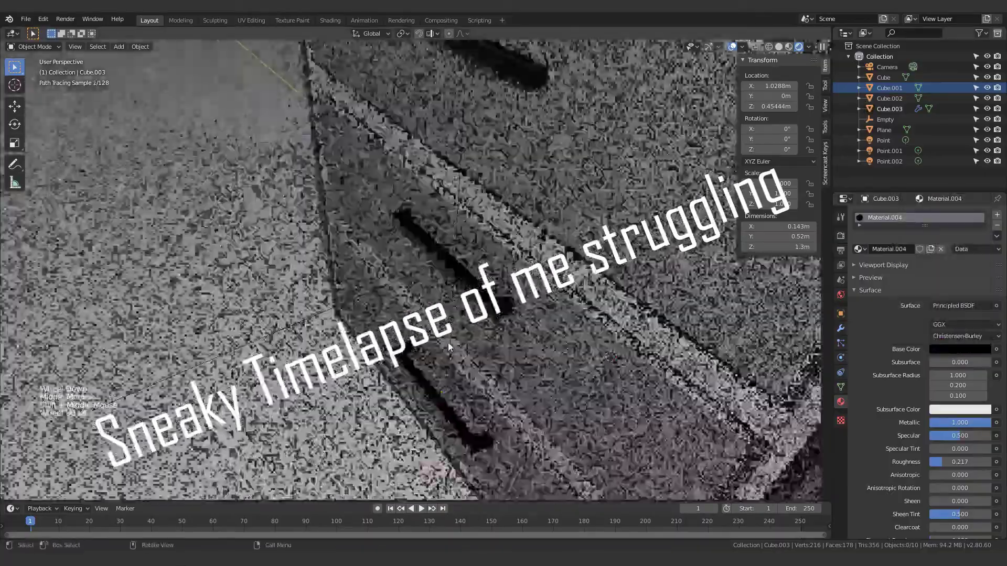
scroll(448, 342, "down", 5)
middle_click_drag(448, 342, 565, 293)
key("Tab")
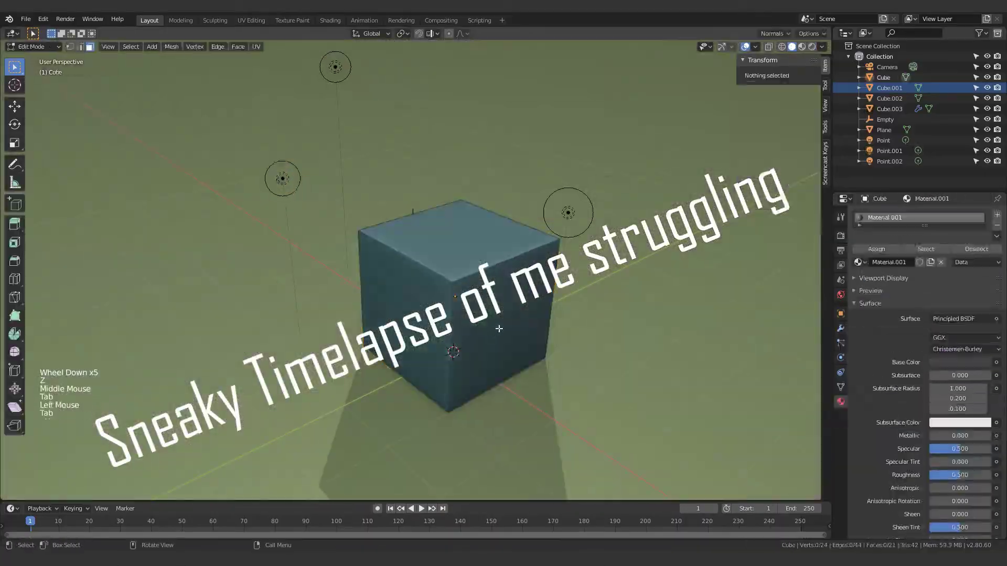
key("Tab")
middle_click_drag(499, 329, 530, 314)
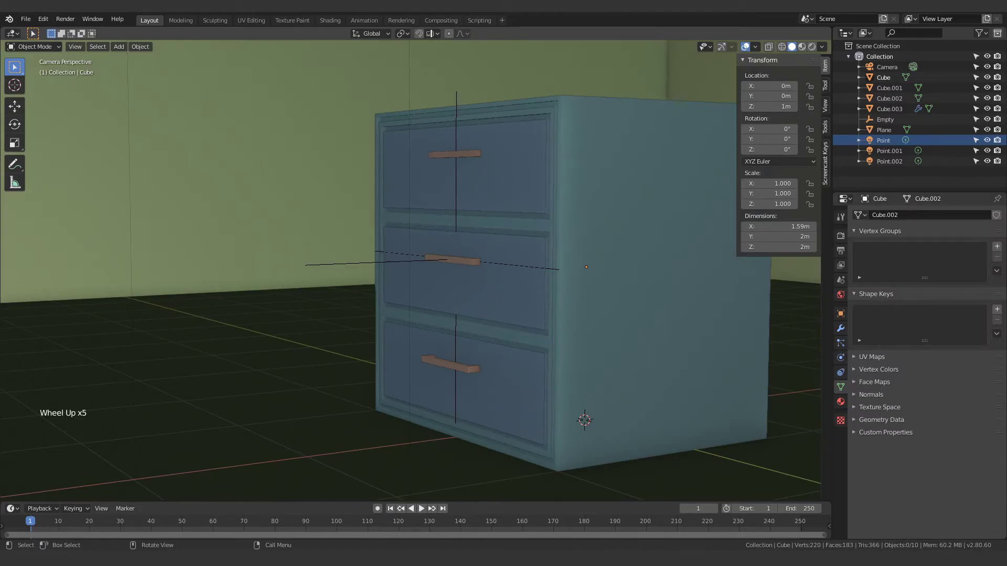
scroll(410, 270, "up", 2)
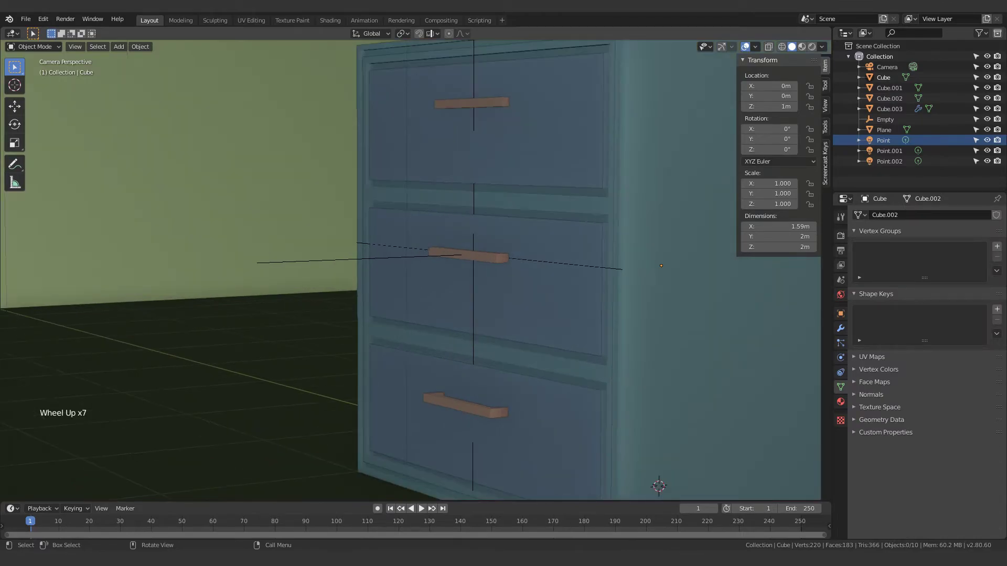
Parent the Empty, drawers and handles to the cabinet body Cube (Ctrl+P > Object).
left_click(428, 263)
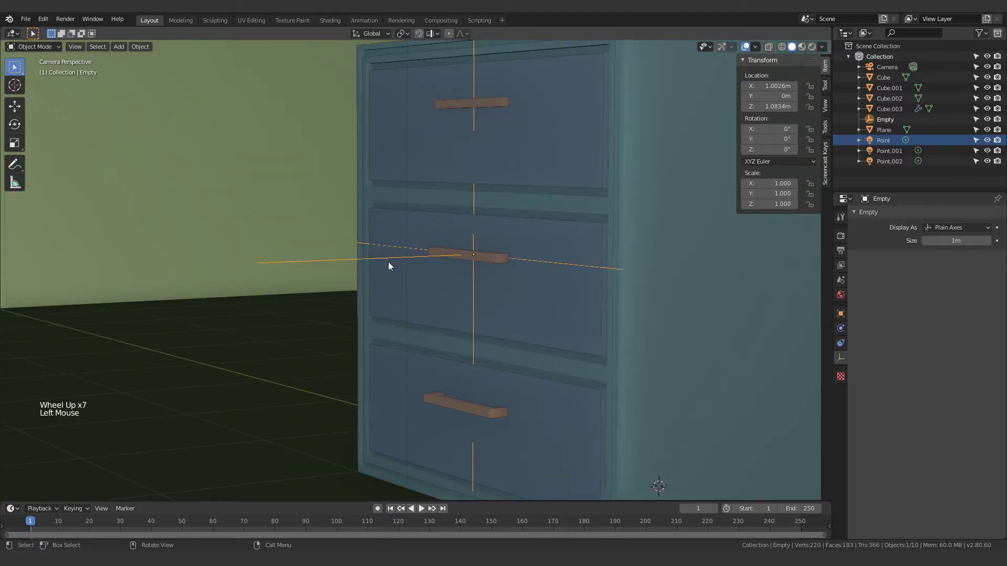
left_click(499, 256, "shift")
left_click(565, 246, "shift")
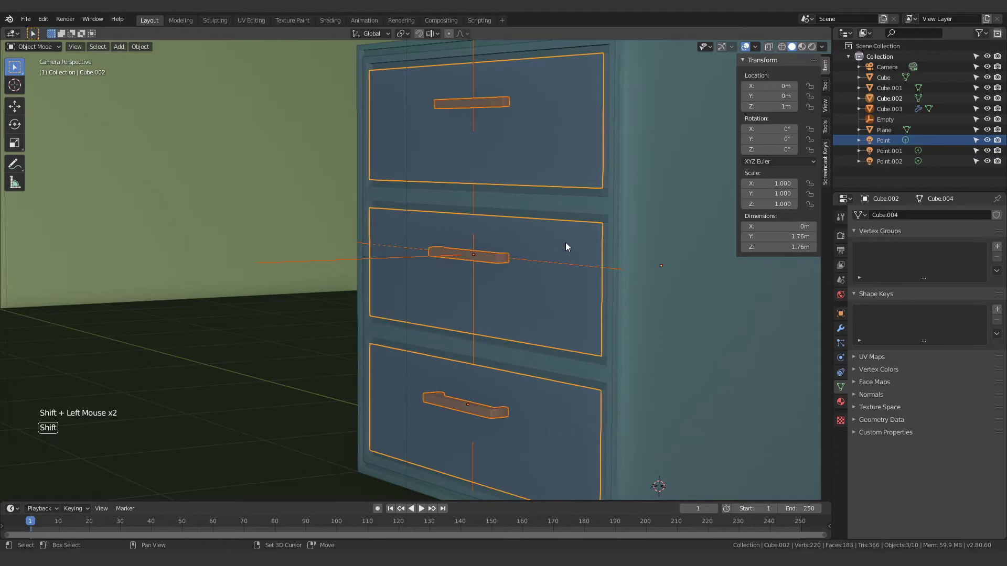
left_click(702, 173, "shift")
middle_click_drag(699, 150, 562, 140, "shift")
scroll(498, 257, "down", 2)
scroll(497, 257, "up", 2)
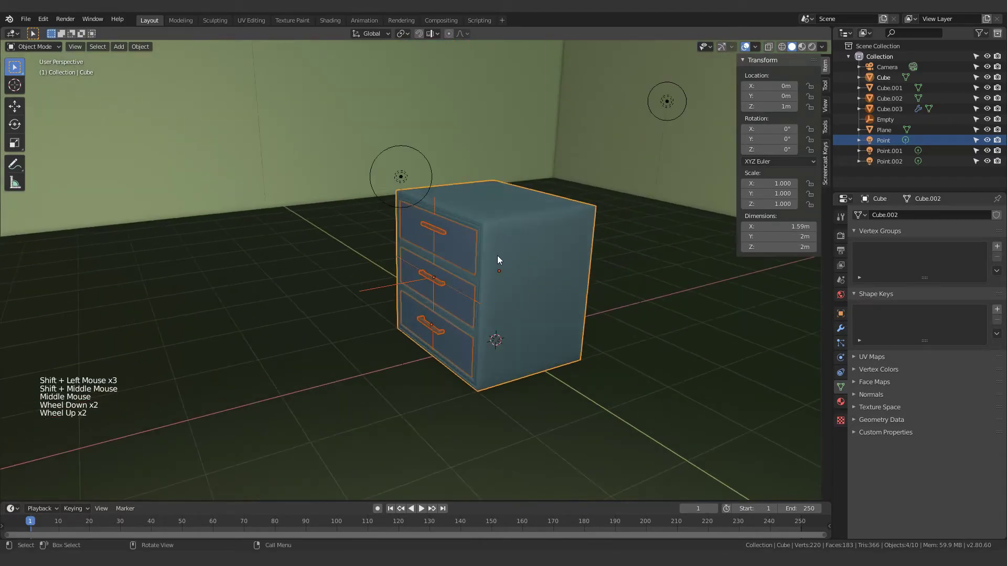
key("ctrl+p")
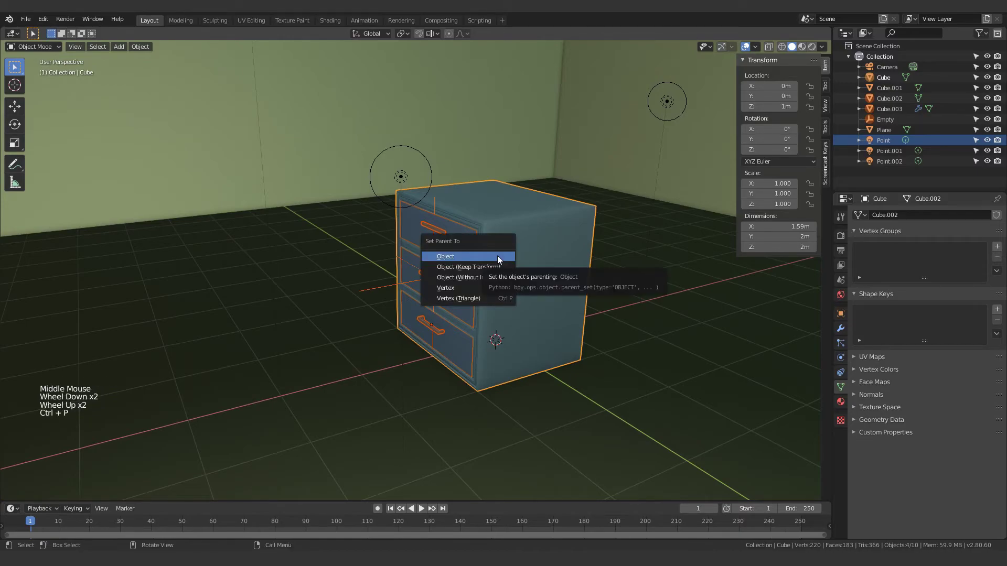
left_click(497, 256)
Test-move the cabinet body to confirm its children follow, then cancel the move.
scroll(497, 256, "up", 1)
middle_click_drag(498, 256, 513, 286)
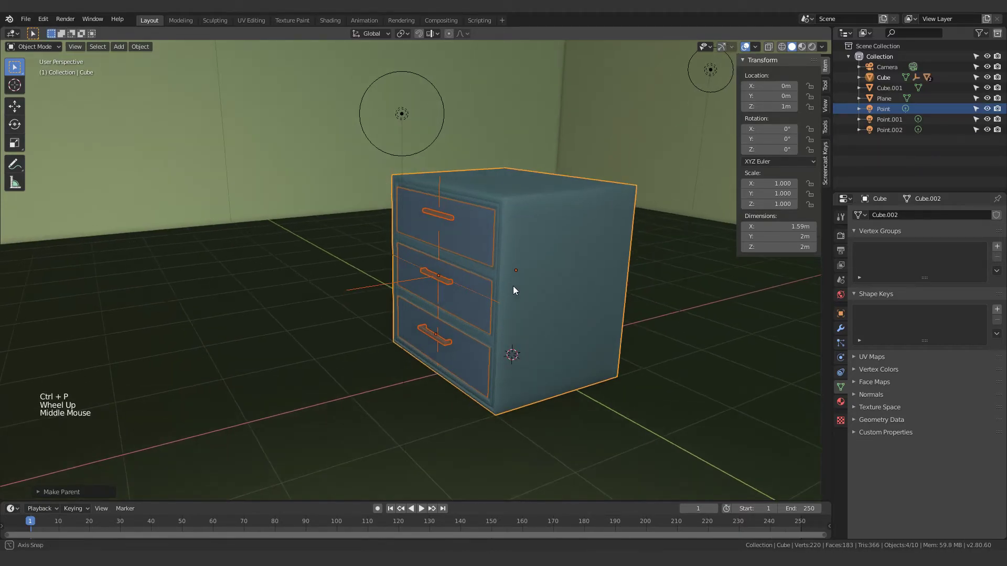
left_click(545, 251)
key("g")
right_click(520, 268)
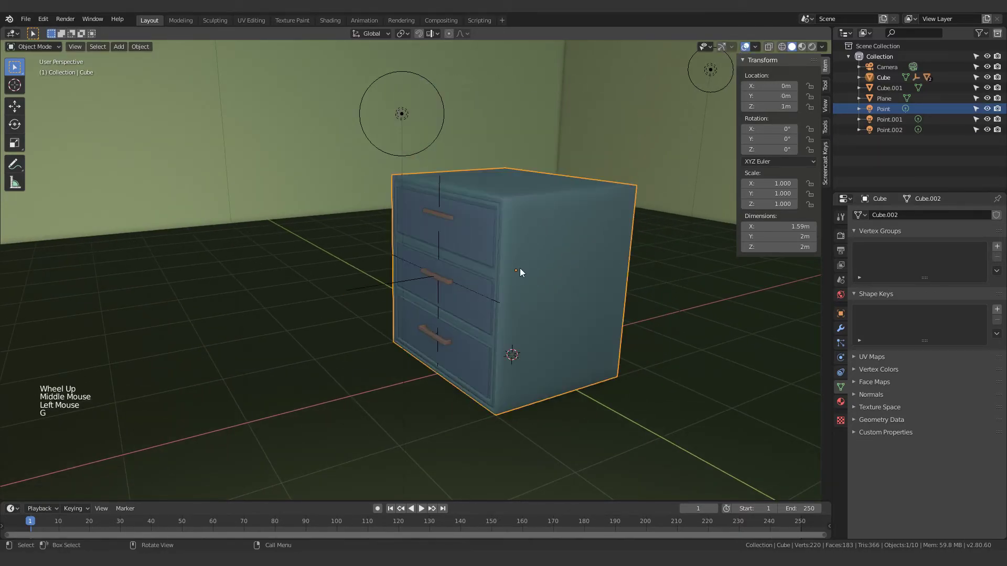
Parent Cube.001 to the cabinet body Cube.
scroll(522, 266, "up", 2)
left_click(537, 276)
left_click(586, 257, "shift")
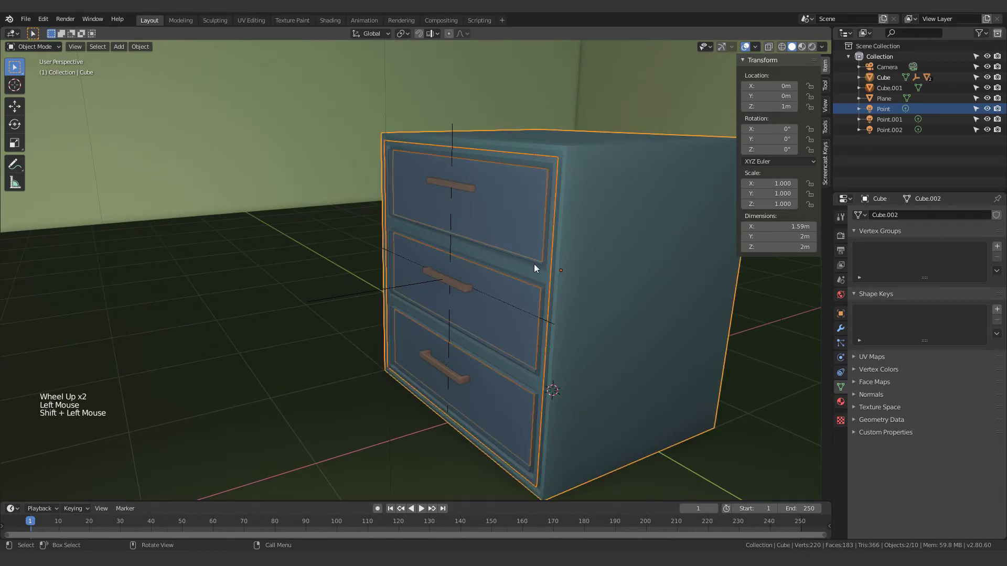
key("ctrl+p")
left_click(534, 263)
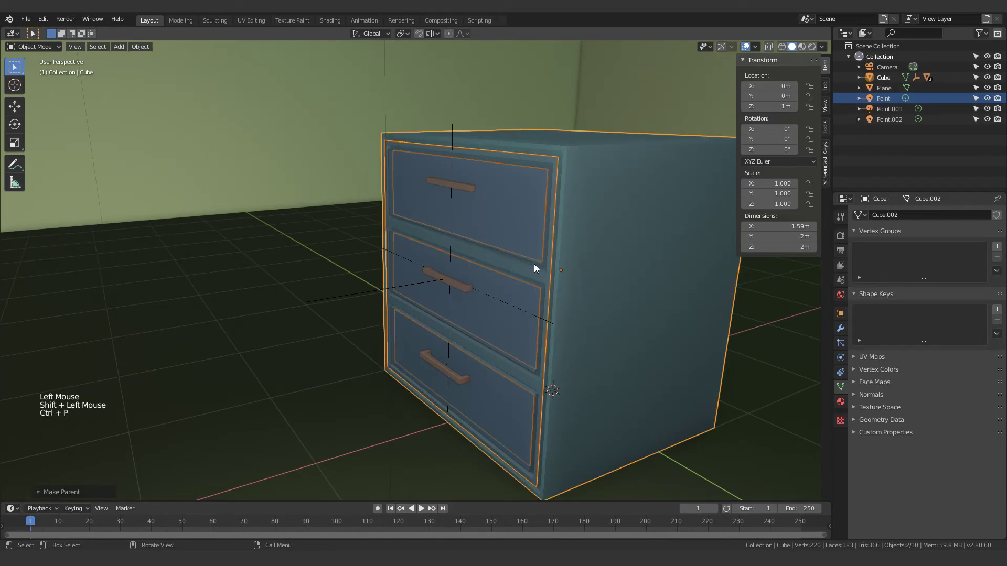
Move the cabinet body to confirm the drawers and handles move with it.
left_click(646, 221)
key("g")
scroll(631, 264, "down", 5)
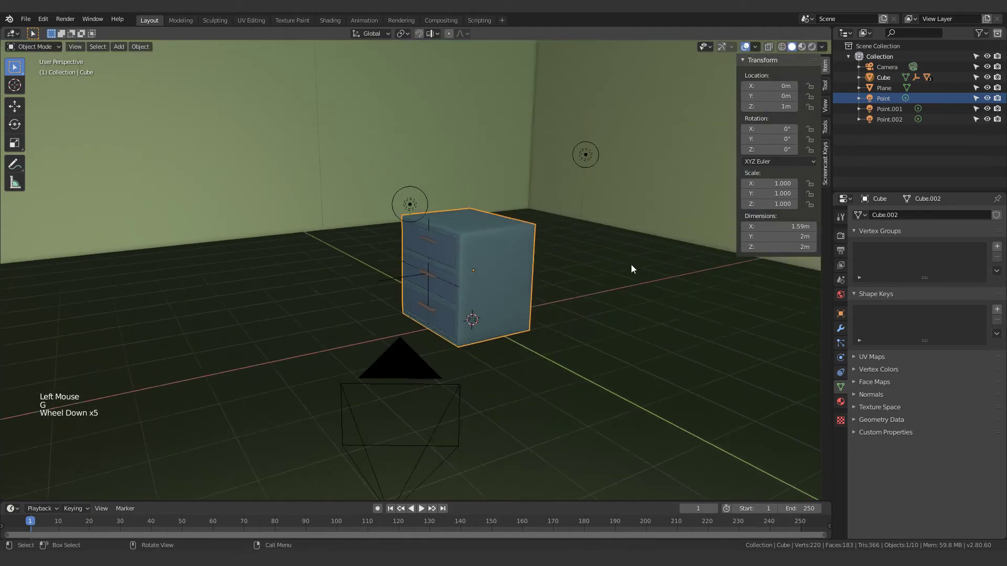
middle_click_drag(503, 248, 518, 253)
left_click(519, 253)
key("g")
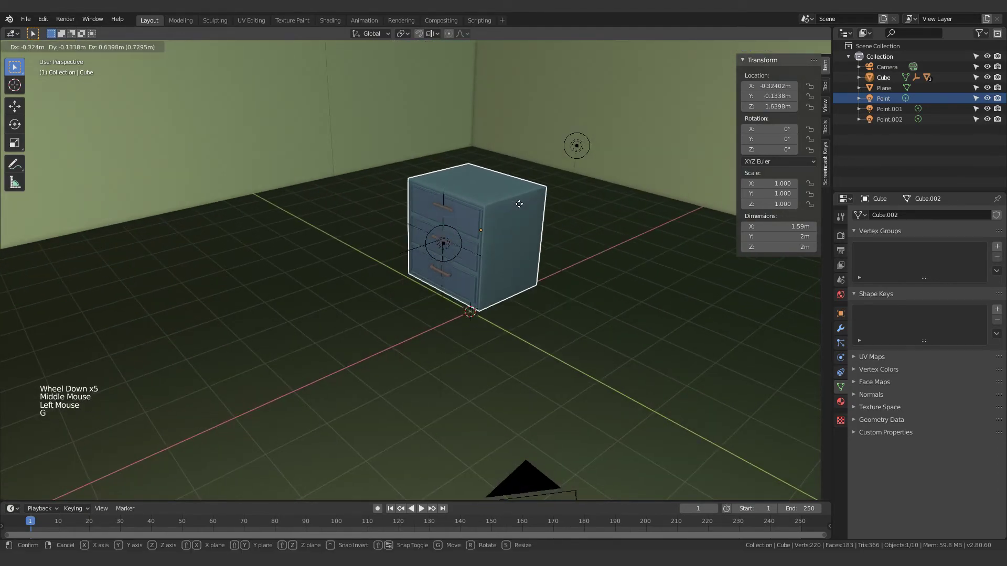
left_click(514, 237)
scroll(482, 366, "up", 5)
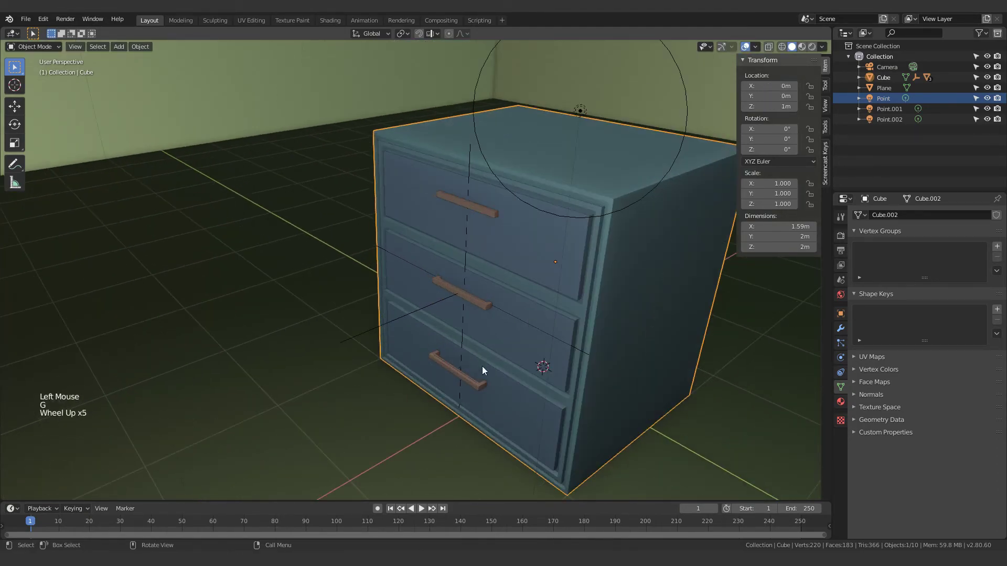
Shift all of the handles' mesh geometry slightly into place in Edit Mode.
left_click(465, 386)
key("g")
right_click(455, 396)
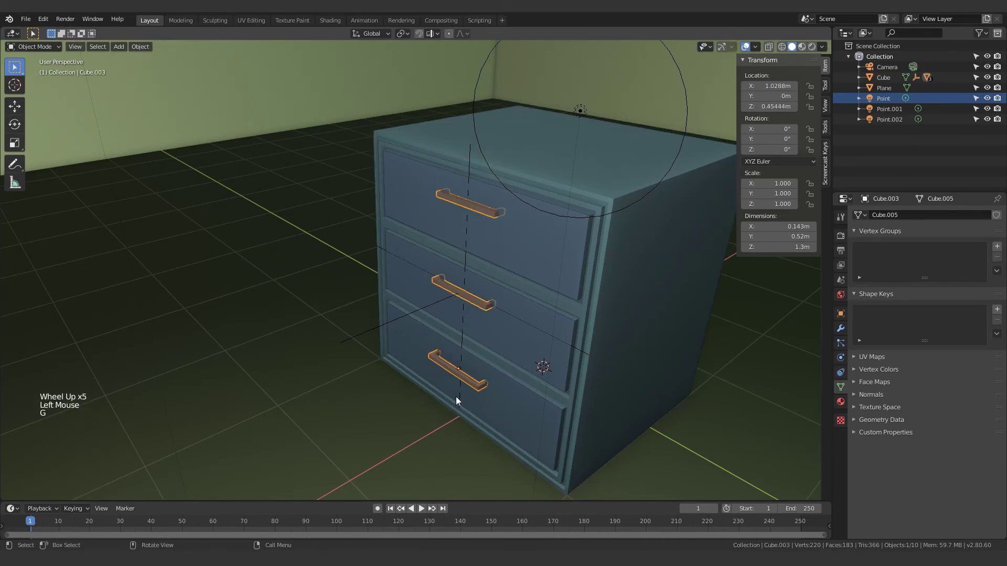
scroll(466, 347, "up", 1)
middle_click_drag(467, 348, 437, 362)
key("Tab")
key("a")
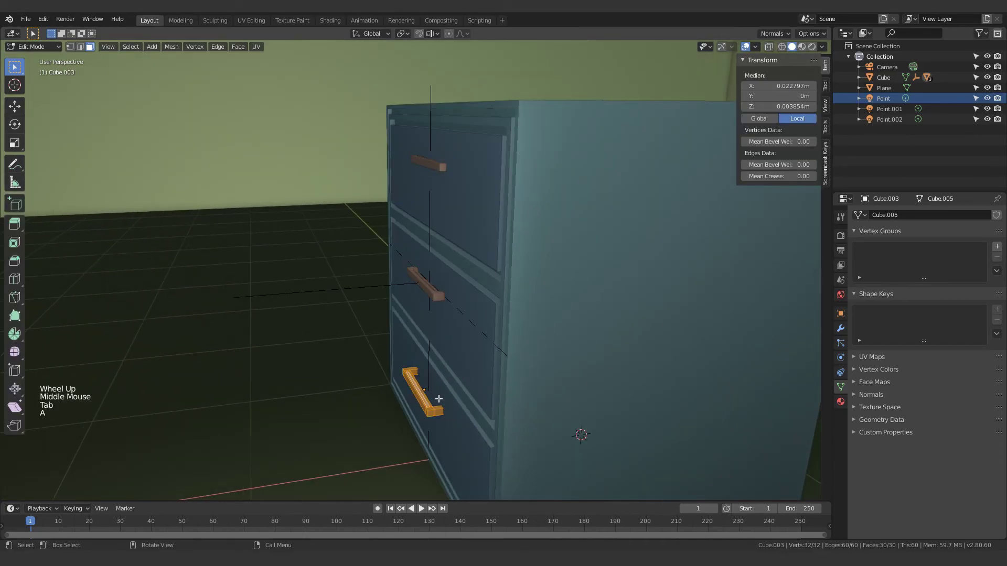
key("g")
left_click(395, 374)
key("Tab")
Orbit around the finished cabinet and select the floor plane.
scroll(385, 361, "down", 6)
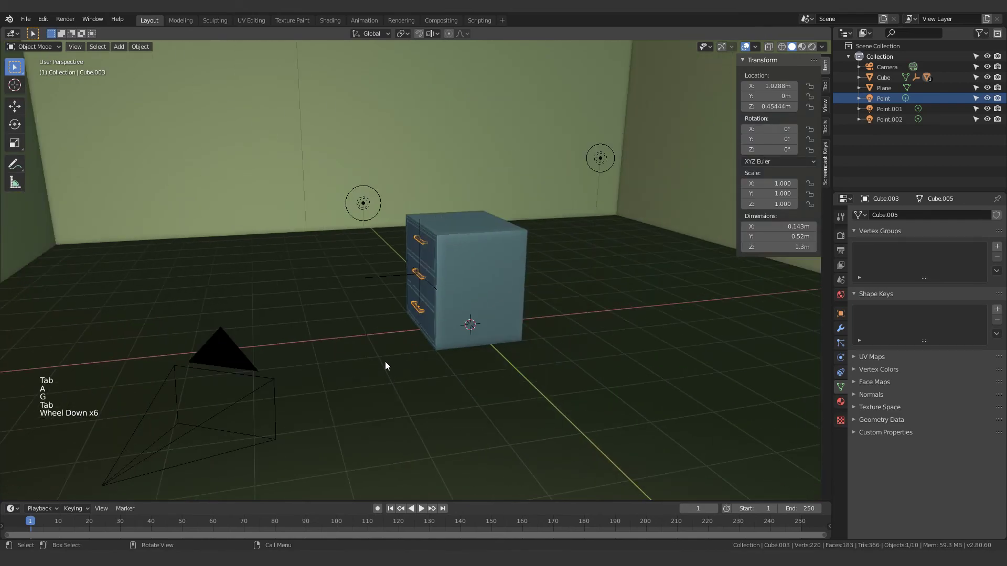
middle_click_drag(385, 361, 438, 285)
scroll(427, 357, "down", 1)
scroll(427, 357, "up", 4)
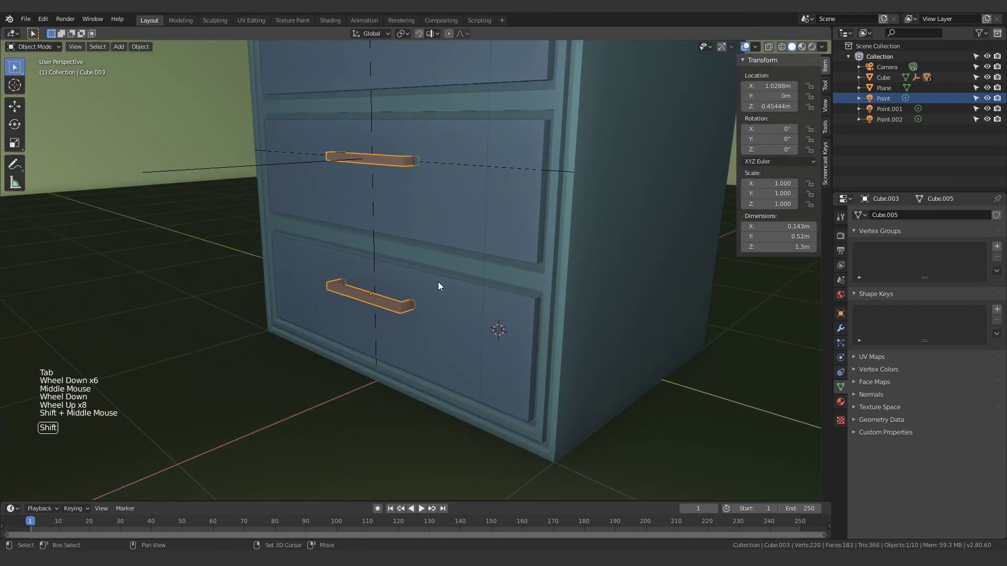
scroll(428, 315, "up", 2)
scroll(425, 330, "down", 5)
left_click(365, 303)
middle_click_drag(365, 303, 403, 337)
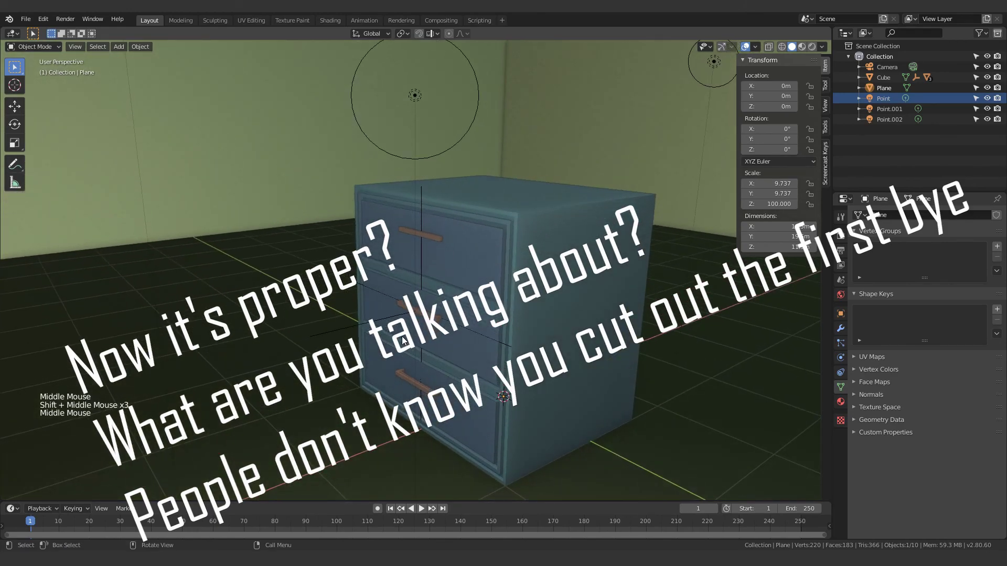